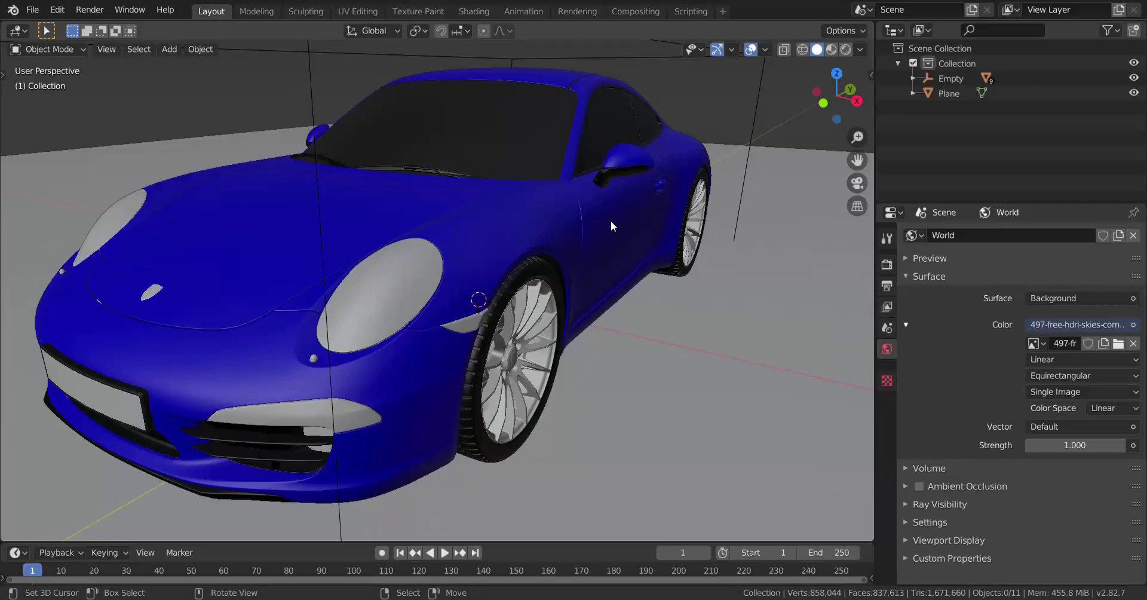
Step: Hide the clear glass cover of the car's front headlight to expose the parts inside
{"action": "middle_click_drag", "start_coordinate": [581, 254], "coordinate": [574, 232]}
{"action": "scroll", "coordinate": [594, 260], "scroll_direction": "up", "scroll_amount": 3}
{"action": "middle_click_drag", "start_coordinate": [474, 275], "coordinate": [520, 271]}
{"action": "left_click", "coordinate": [519, 272]}
{"action": "scroll", "coordinate": [520, 271], "scroll_direction": "up", "scroll_amount": 3}
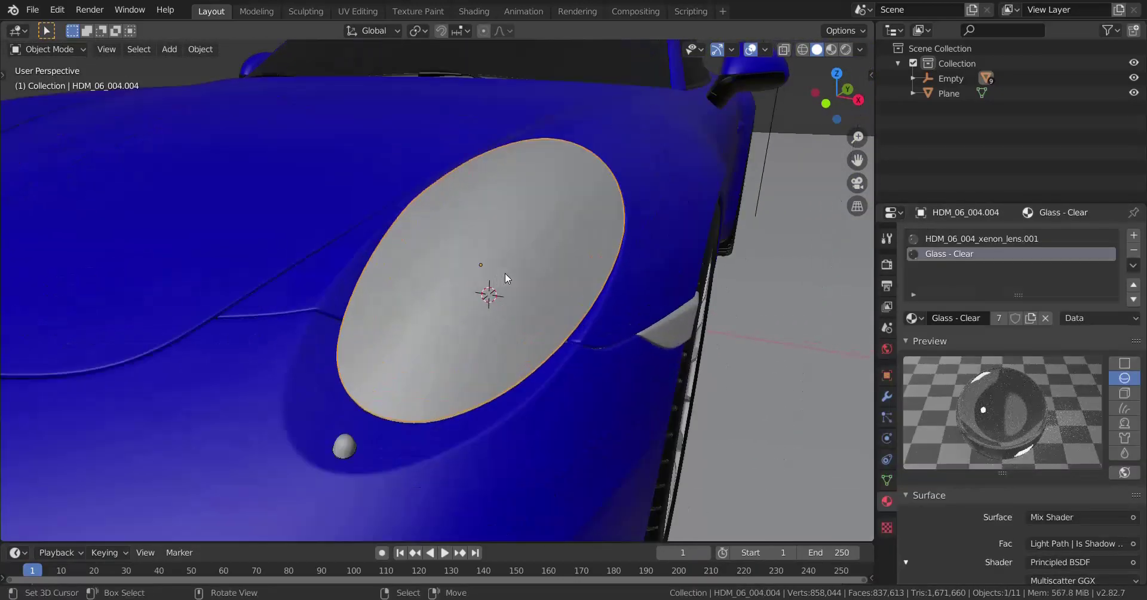
{"action": "key", "text": "h"}
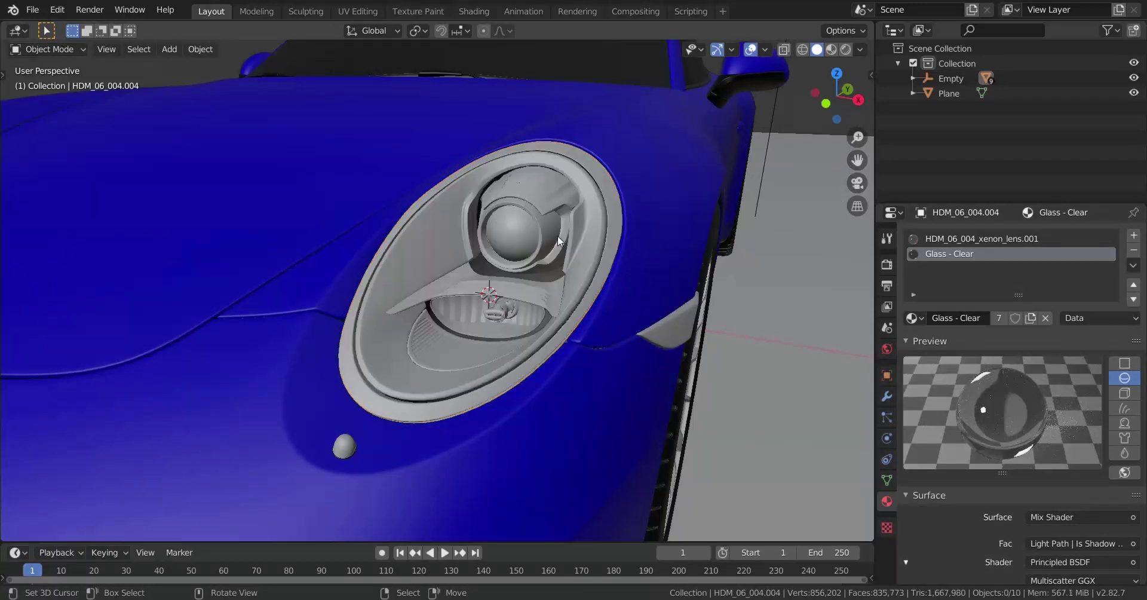
Step: Select the headlight's inner housing, look through its material slots and enter Edit Mode on its mesh
{"action": "left_click", "coordinate": [532, 227]}
{"action": "middle_click_drag", "start_coordinate": [546, 231], "coordinate": [524, 254]}
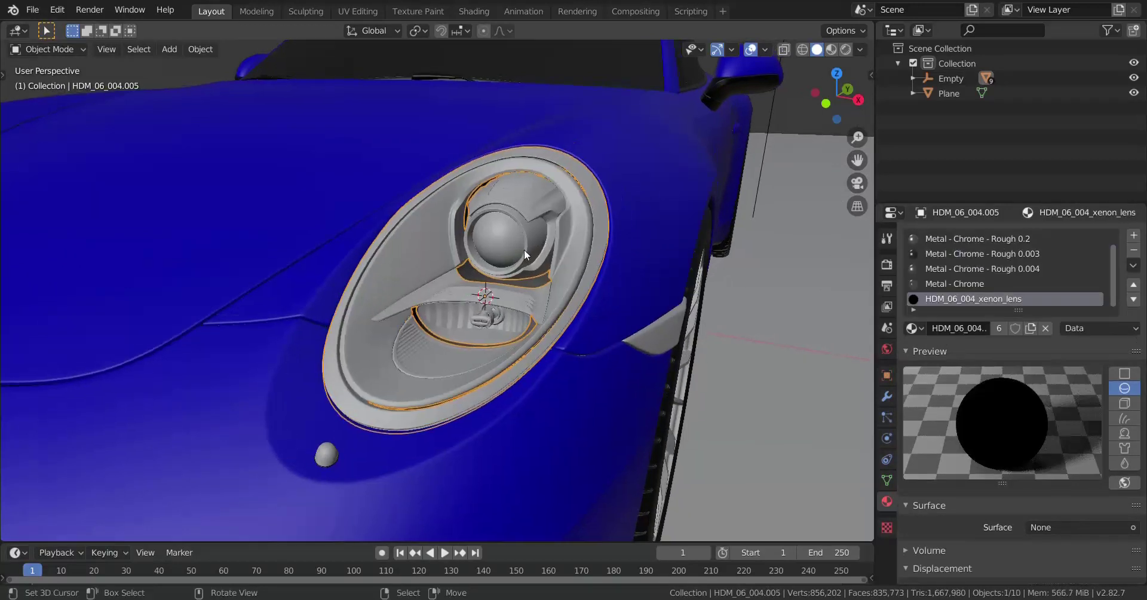
{"action": "scroll", "coordinate": [525, 249], "scroll_direction": "up", "scroll_amount": 2}
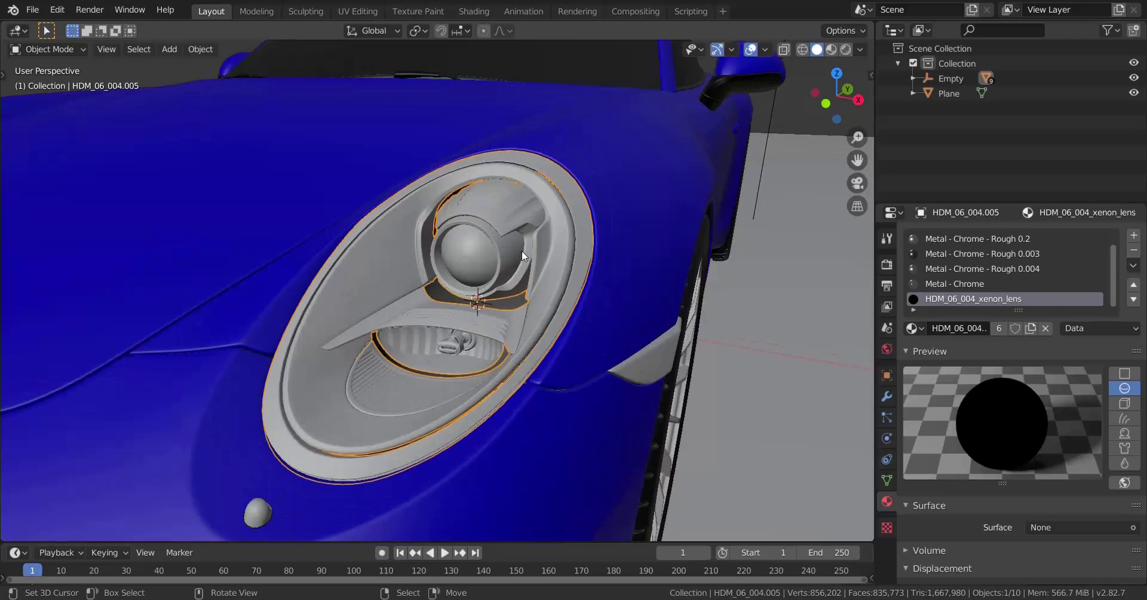
{"action": "middle_click_drag", "start_coordinate": [538, 279], "coordinate": [507, 271]}
{"action": "scroll", "coordinate": [505, 303], "scroll_direction": "up", "scroll_amount": 2}
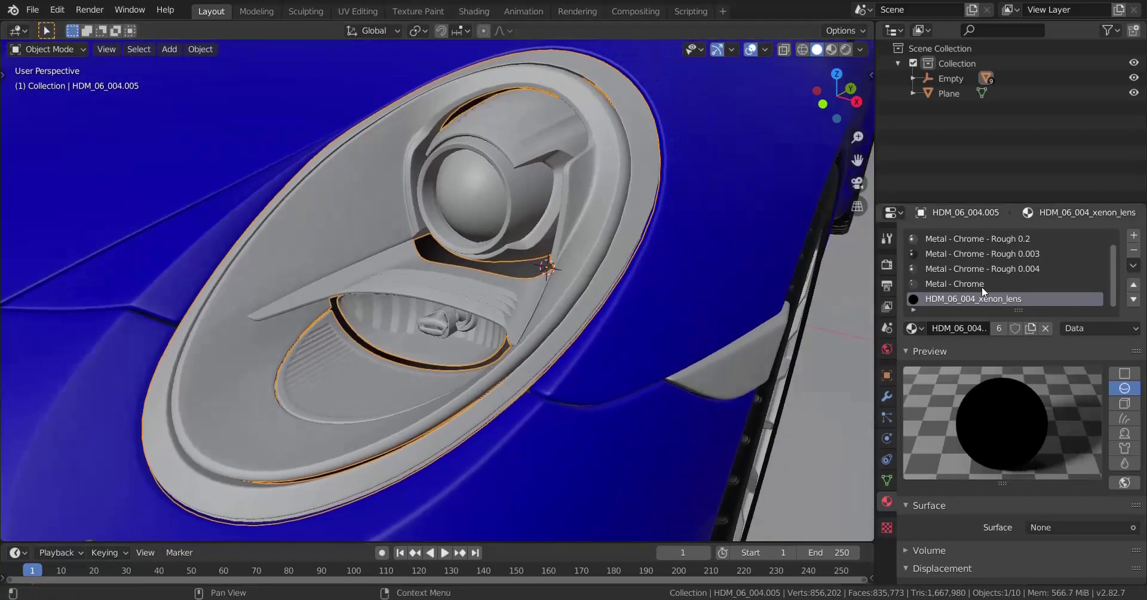
{"action": "scroll", "coordinate": [984, 286], "scroll_direction": "up", "scroll_amount": 1}
{"action": "scroll", "coordinate": [984, 286], "scroll_direction": "down", "scroll_amount": 1}
{"action": "scroll", "coordinate": [984, 285], "scroll_direction": "up", "scroll_amount": 1}
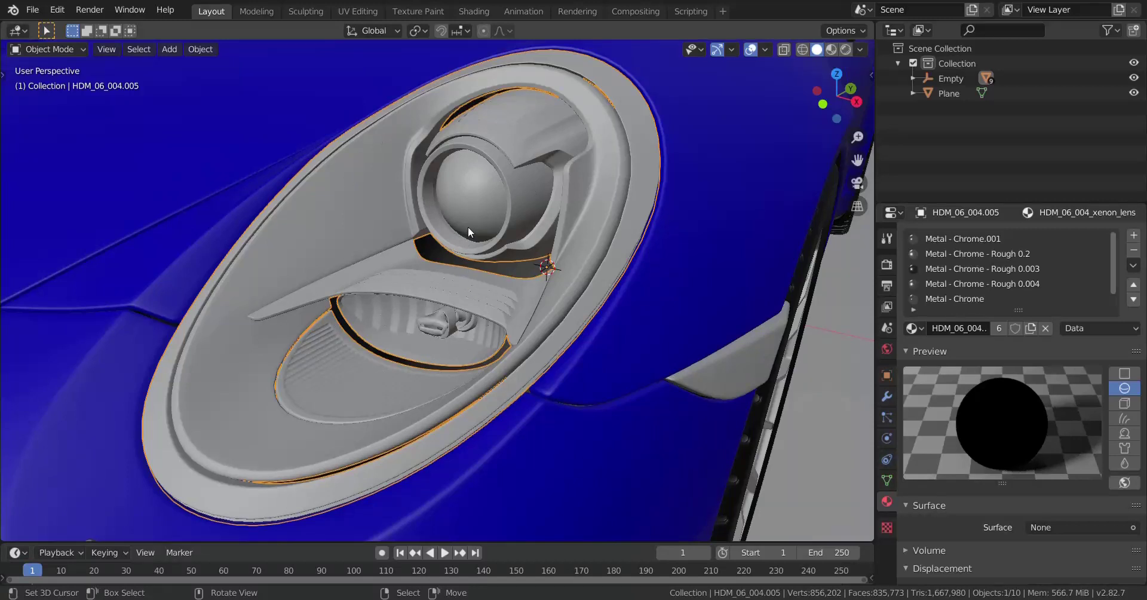
{"action": "key", "text": "Tab"}
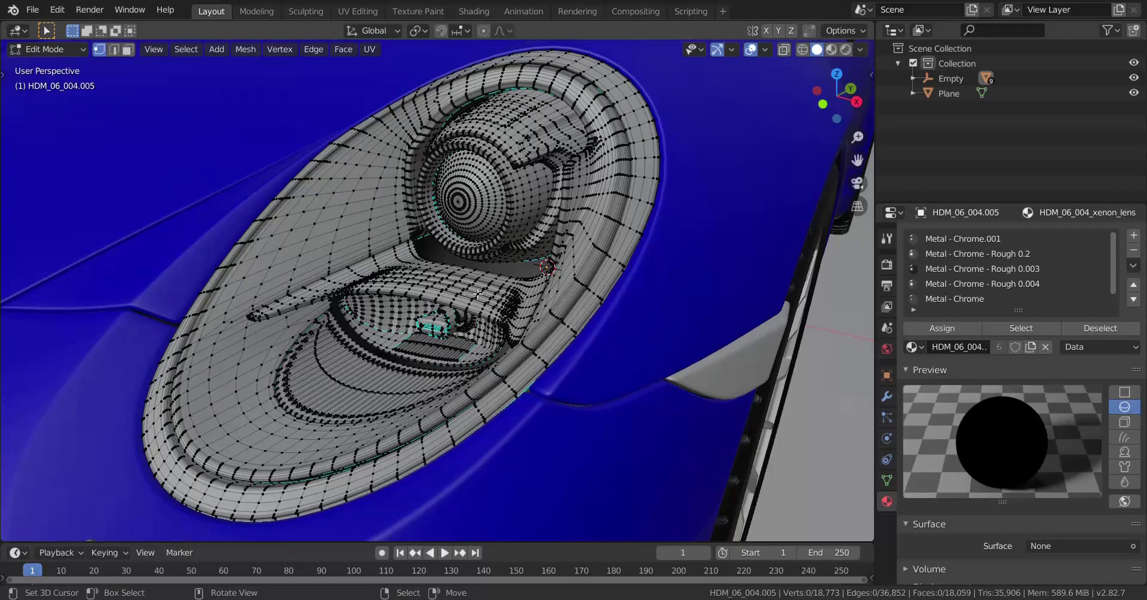
Step: Highlight the housing faces assigned to Metal - Chrome.001, and those assigned to Metal - Chrome - Rough 0.2, clearing the selection after each
{"action": "left_click", "coordinate": [989, 239]}
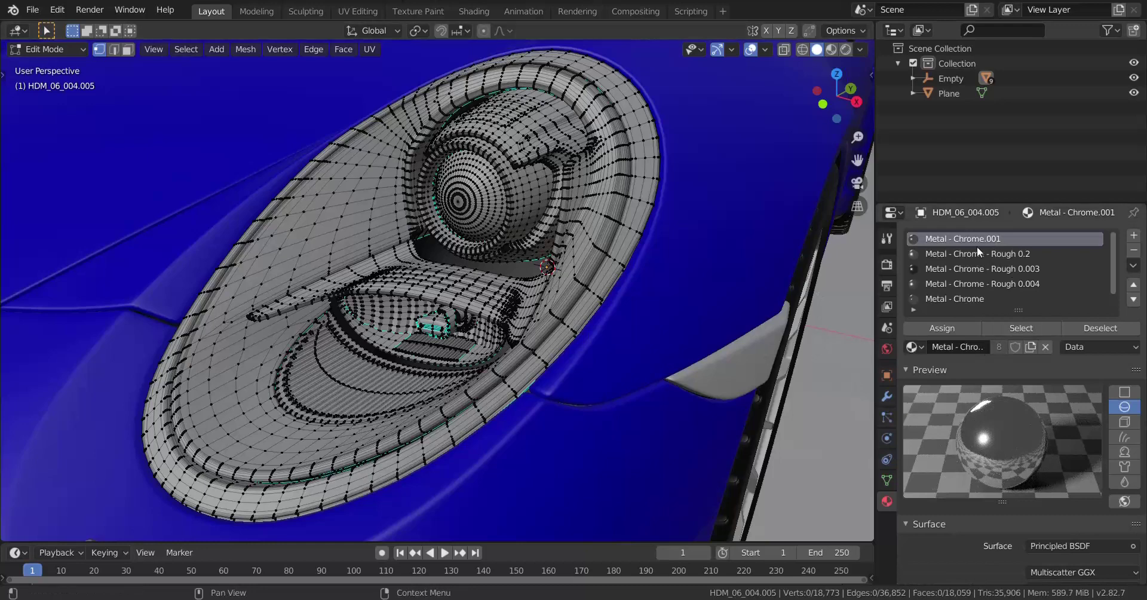
{"action": "left_click", "coordinate": [1023, 328]}
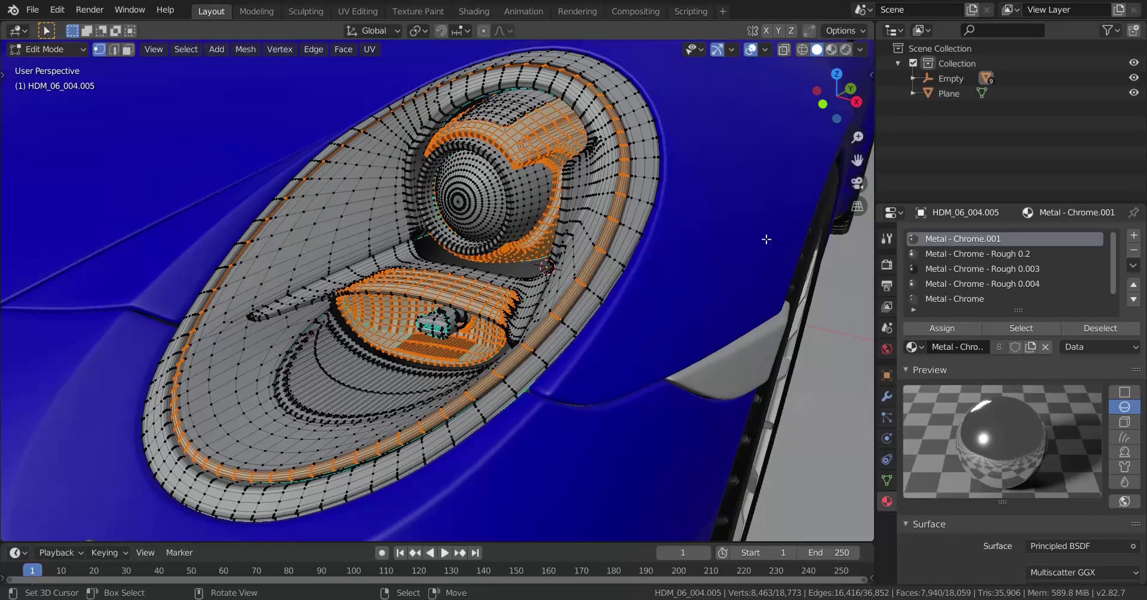
{"action": "key", "text": "alt+a"}
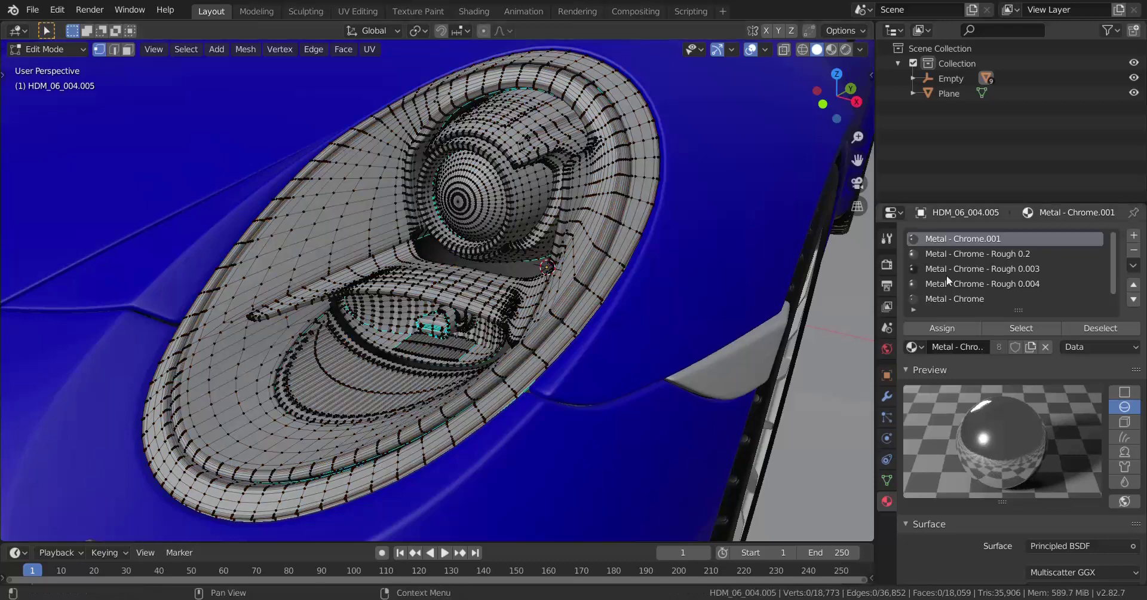
{"action": "left_click", "coordinate": [1013, 252]}
{"action": "left_click", "coordinate": [1033, 330]}
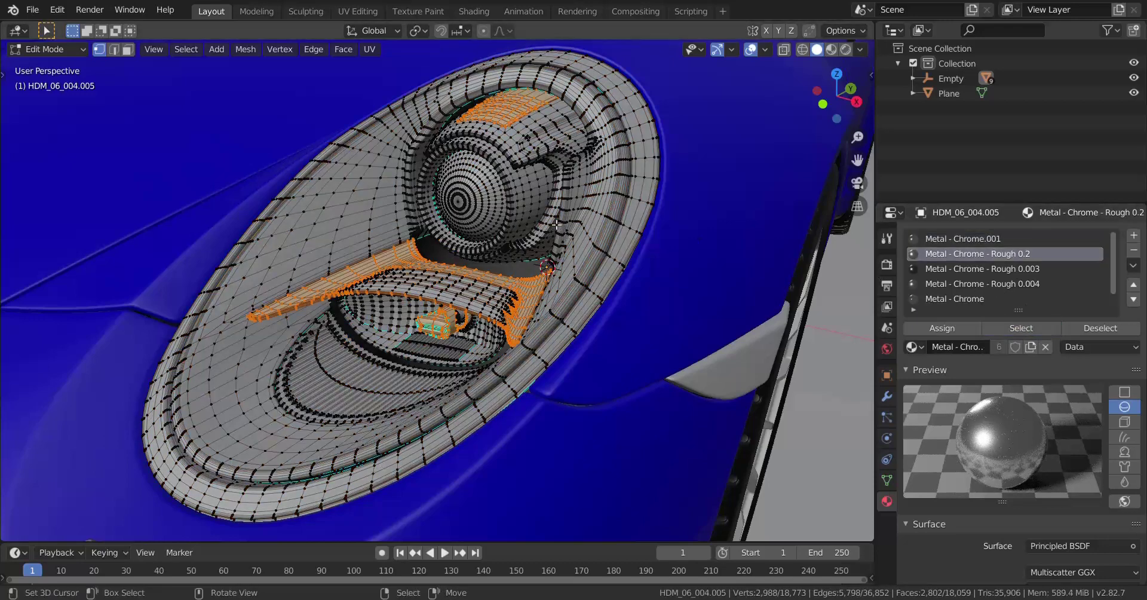
{"action": "key", "text": "alt+a"}
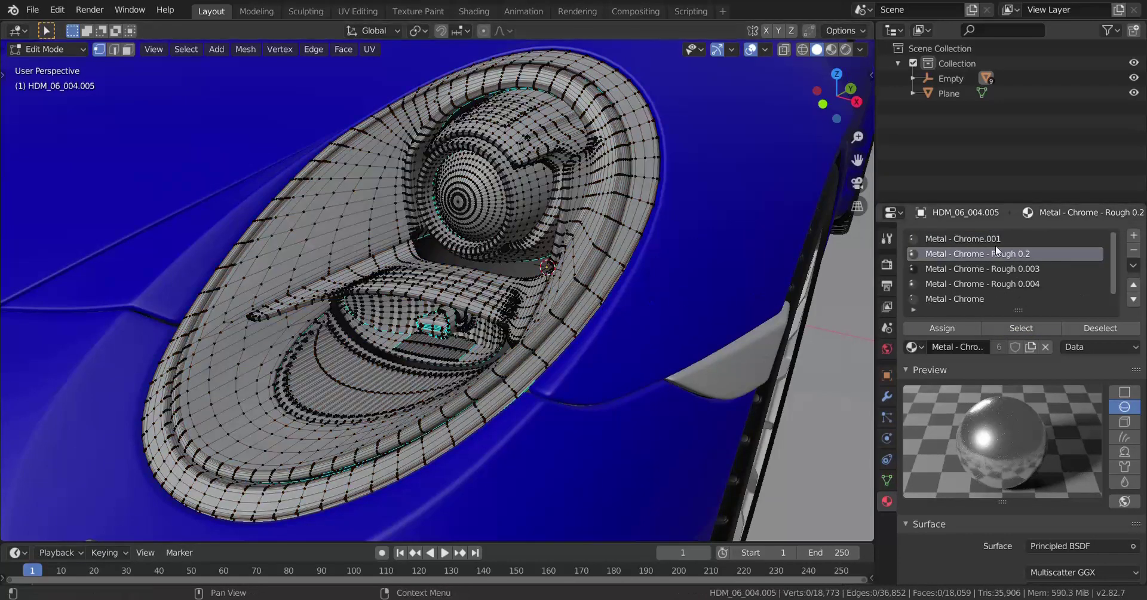
Step: Highlight the faces using Metal - Chrome - Rough 0.003, and those using Metal - Chrome - Rough 0.004, clearing the selection after each
{"action": "left_click", "coordinate": [995, 269]}
{"action": "left_click", "coordinate": [1009, 328]}
{"action": "key", "text": "alt+a"}
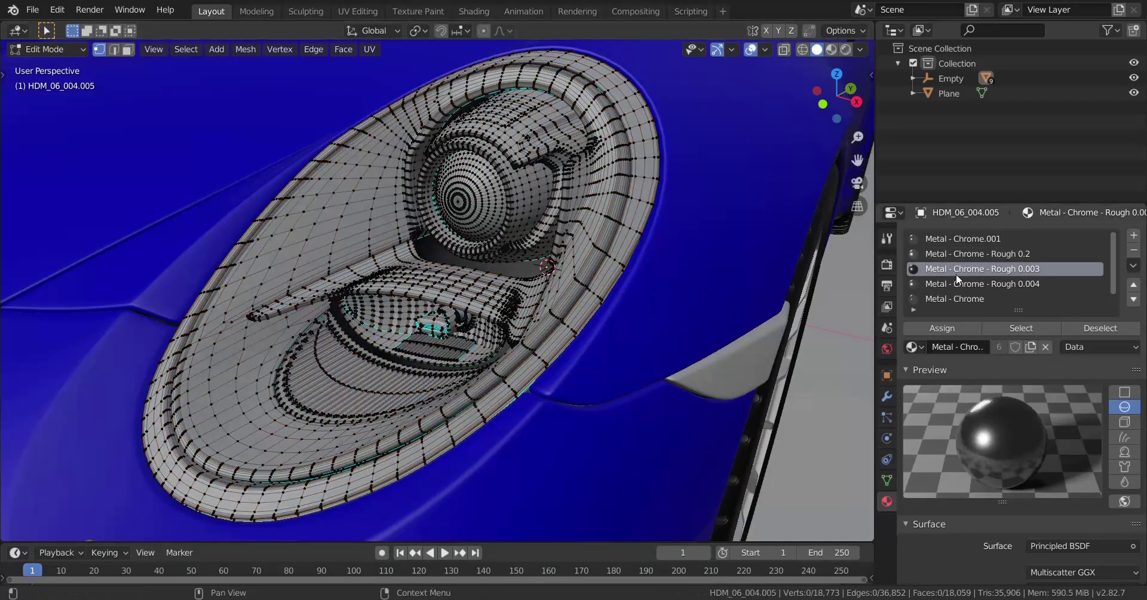
{"action": "left_click", "coordinate": [987, 285]}
{"action": "left_click", "coordinate": [1009, 330]}
{"action": "key", "text": "alt+a"}
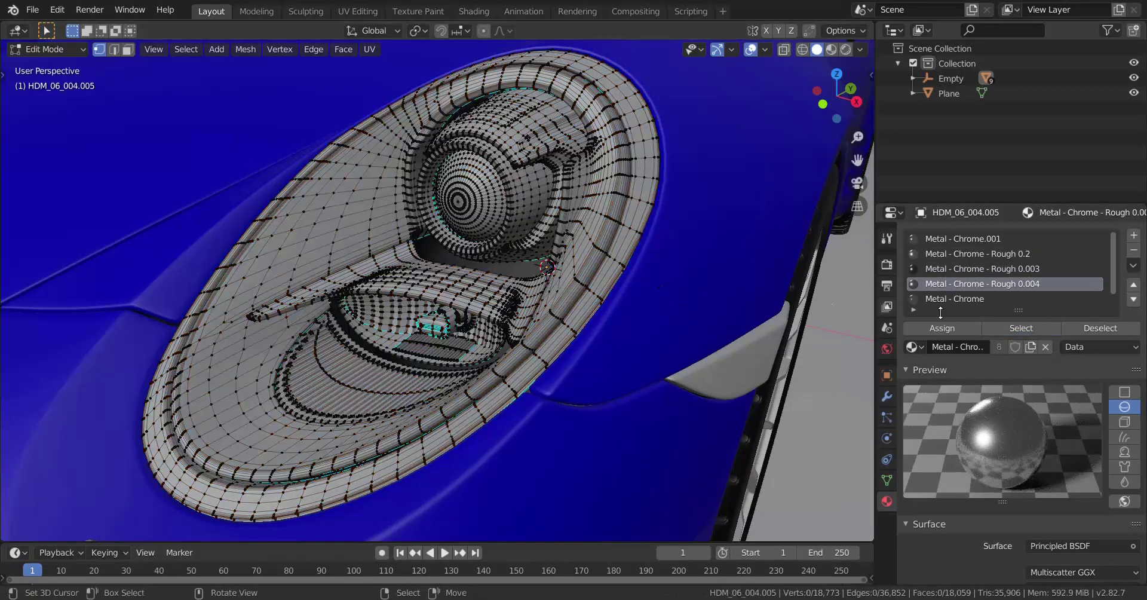
Step: Highlight the housing faces assigned to the Metal - Chrome material and clear the selection
{"action": "scroll", "coordinate": [1014, 301], "scroll_direction": "down", "scroll_amount": 1}
{"action": "left_click", "coordinate": [966, 285]}
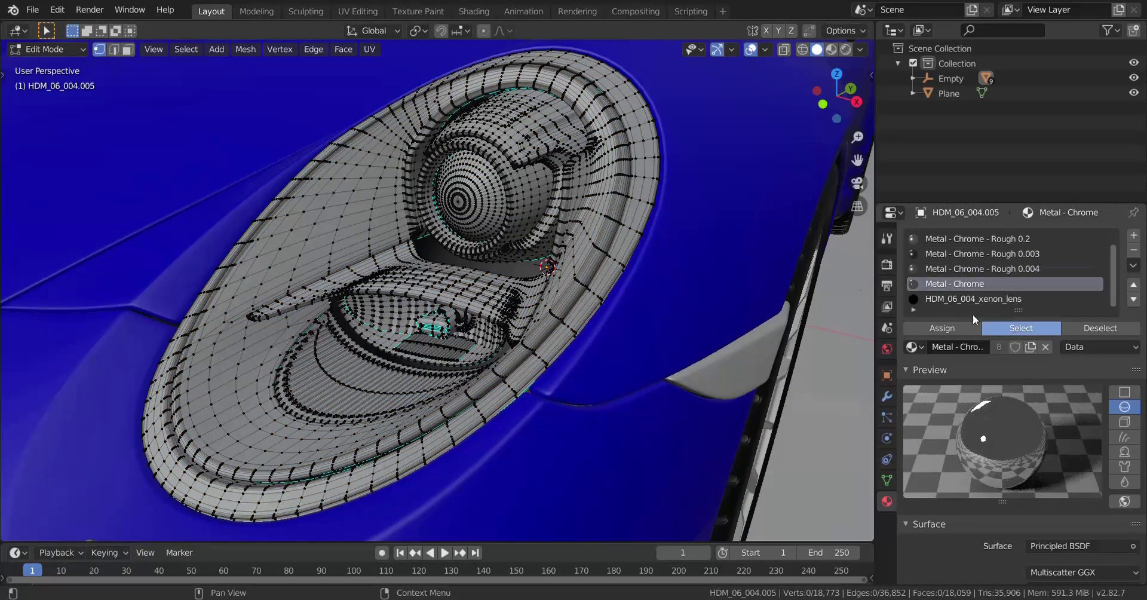
{"action": "left_click", "coordinate": [1013, 328]}
{"action": "key", "text": "alt+a"}
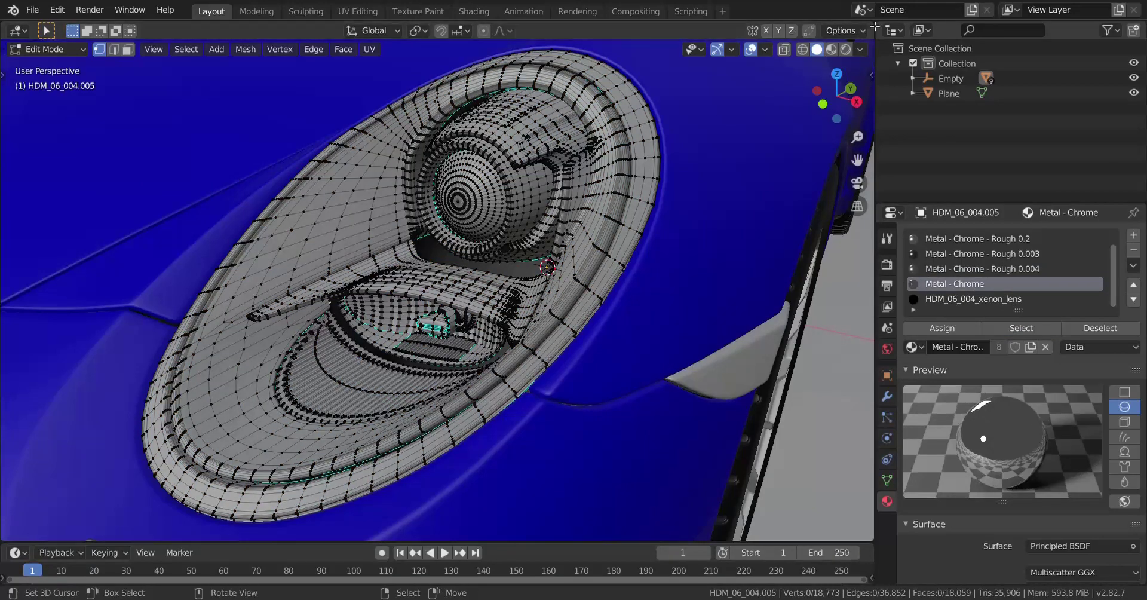
Step: Split the 3D viewport and turn the new area into a Shader Editor with its sidebar hidden and all nodes framed
{"action": "left_click_drag", "start_coordinate": [875, 26], "coordinate": [438, 167]}
{"action": "left_click", "coordinate": [451, 33]}
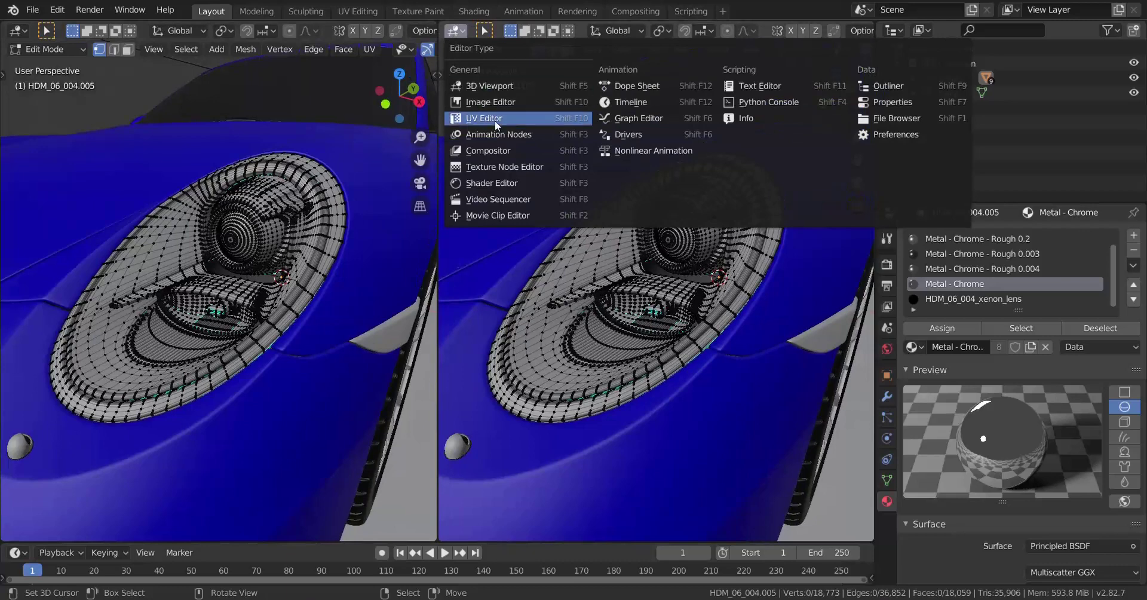
{"action": "left_click", "coordinate": [502, 182]}
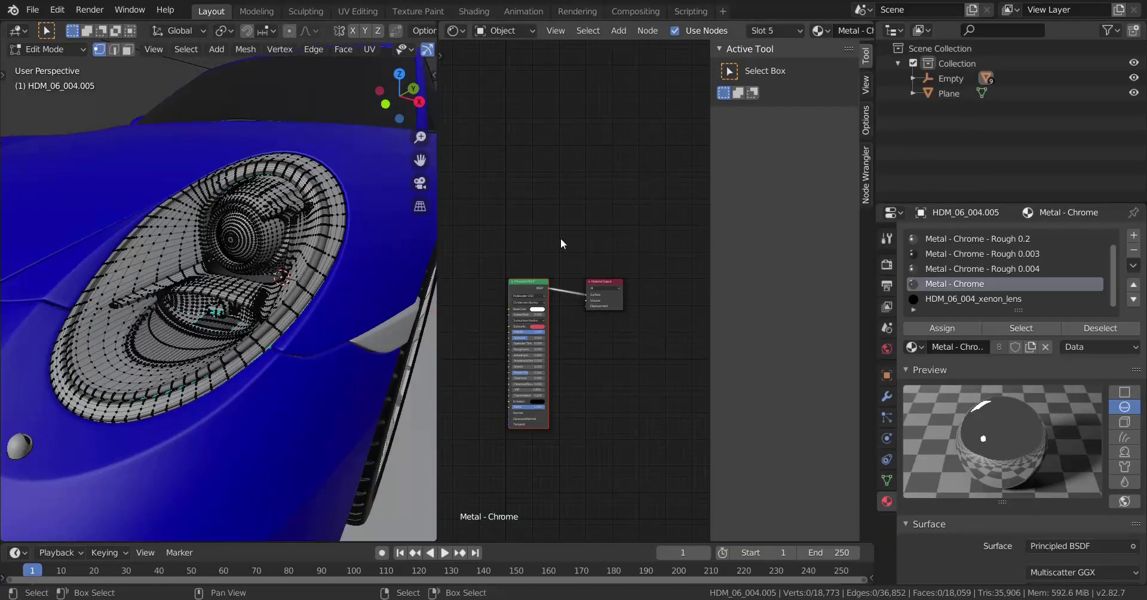
{"action": "key", "text": "n"}
{"action": "key", "text": "Home"}
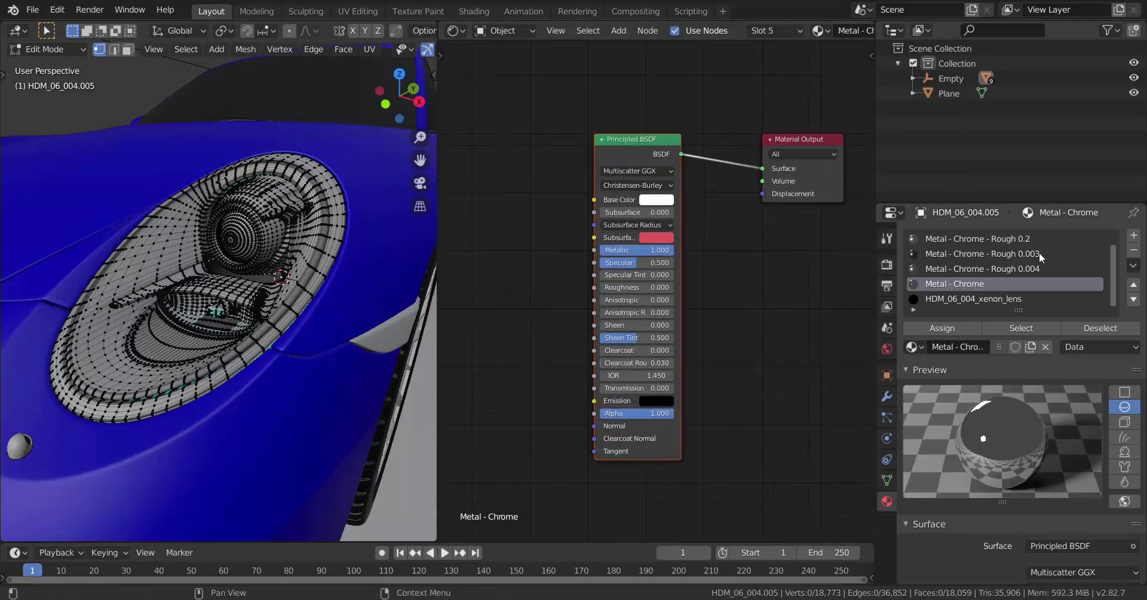
Step: Make Metal - Chrome.001 the active material and switch the viewport from solid shading to a shaded view of the headlight's materials
{"action": "scroll", "coordinate": [1038, 252], "scroll_direction": "up", "scroll_amount": 1}
{"action": "left_click", "coordinate": [982, 239]}
{"action": "middle_click_drag", "start_coordinate": [328, 315], "coordinate": [319, 347]}
{"action": "key", "text": "z"}
{"action": "left_click", "coordinate": [319, 318]}
{"action": "scroll", "coordinate": [319, 318], "scroll_direction": "up", "scroll_amount": 2}
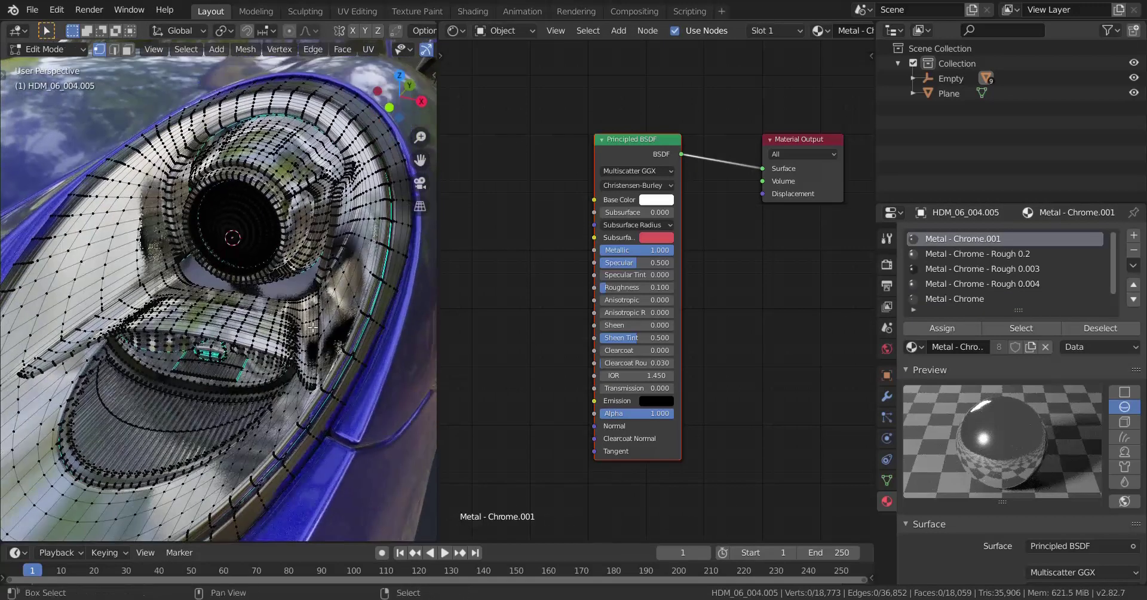
Step: Highlight the Metal - Chrome.001 faces, examine the material's Principled BSDF settings and clear the selection
{"action": "left_click", "coordinate": [1013, 332]}
{"action": "scroll", "coordinate": [335, 179], "scroll_direction": "up", "scroll_amount": 3}
{"action": "middle_click_drag", "start_coordinate": [364, 119], "coordinate": [333, 179], "text": "shift"}
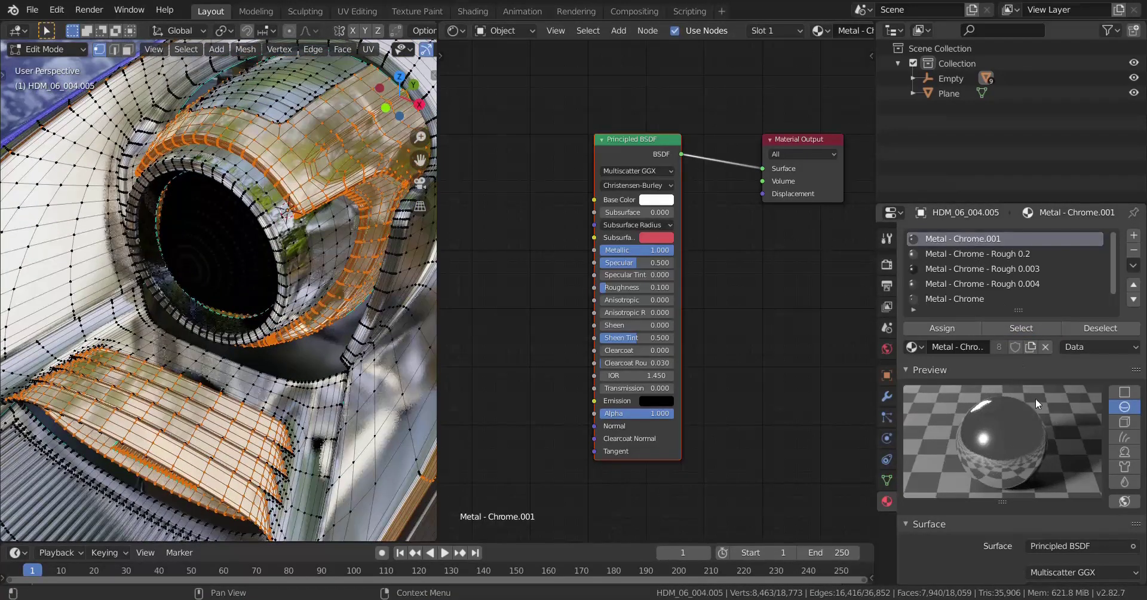
{"action": "scroll", "coordinate": [708, 329], "scroll_direction": "up", "scroll_amount": 2}
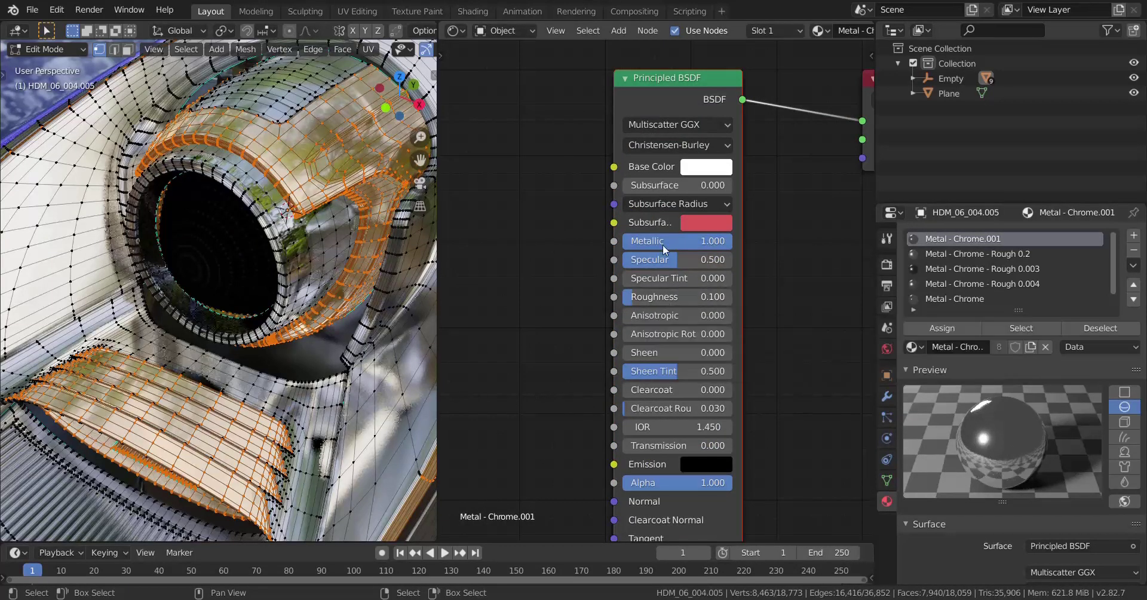
{"action": "scroll", "coordinate": [663, 263], "scroll_direction": "down", "scroll_amount": 1}
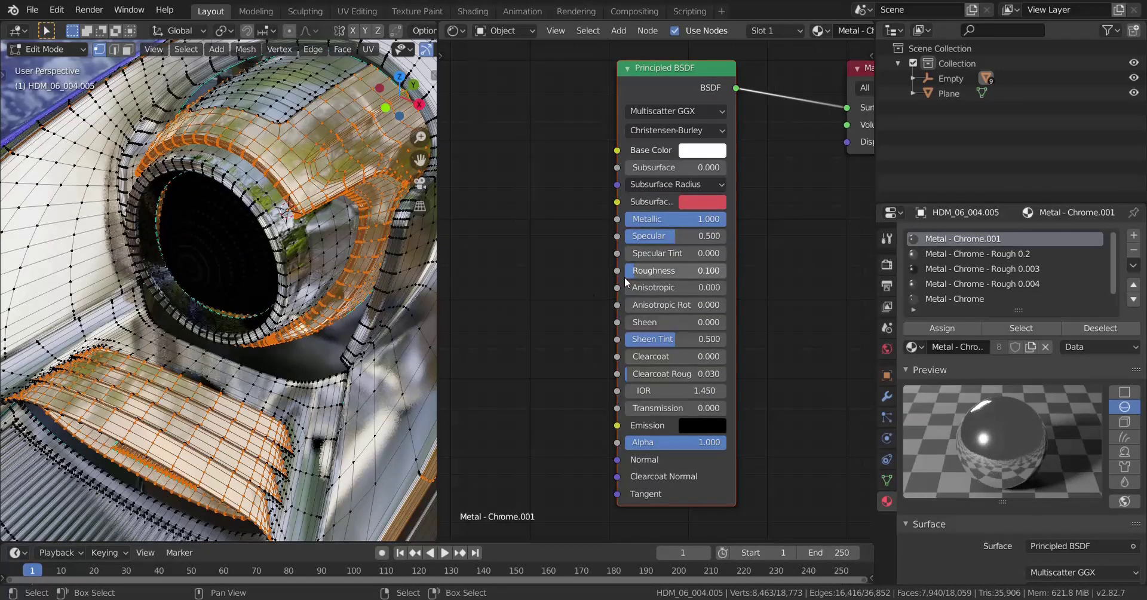
{"action": "scroll", "coordinate": [294, 297], "scroll_direction": "down", "scroll_amount": 1}
{"action": "key", "text": "a"}
{"action": "key", "text": "alt+a"}
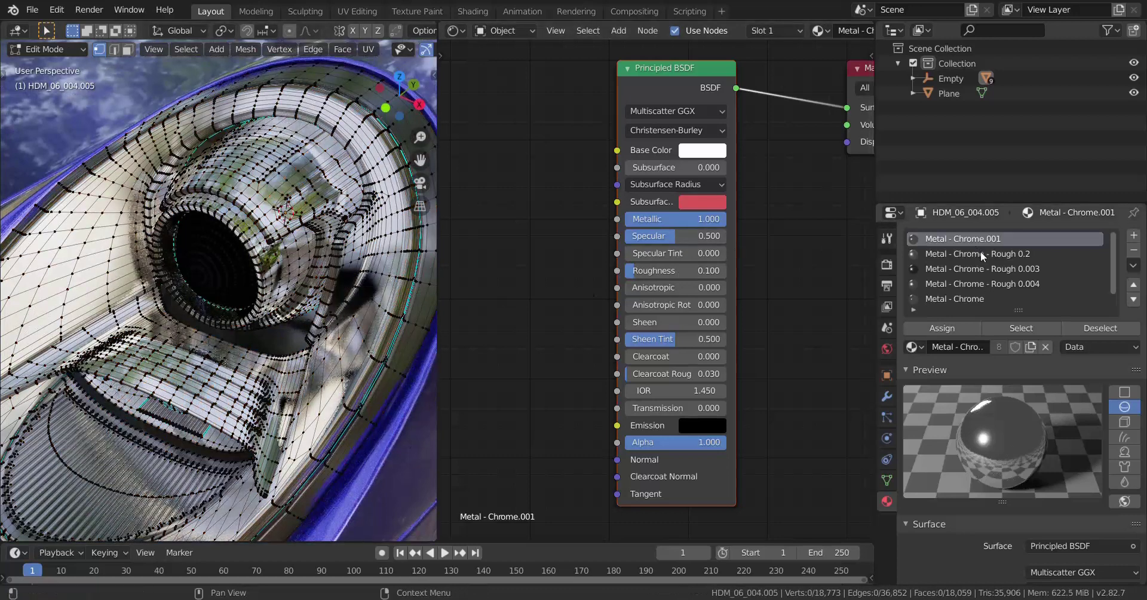
Step: Highlight the Metal - Chrome - Rough 0.2 faces, examine that material's roughness and other shader settings, and clear the selection
{"action": "left_click", "coordinate": [981, 252]}
{"action": "left_click", "coordinate": [1021, 328]}
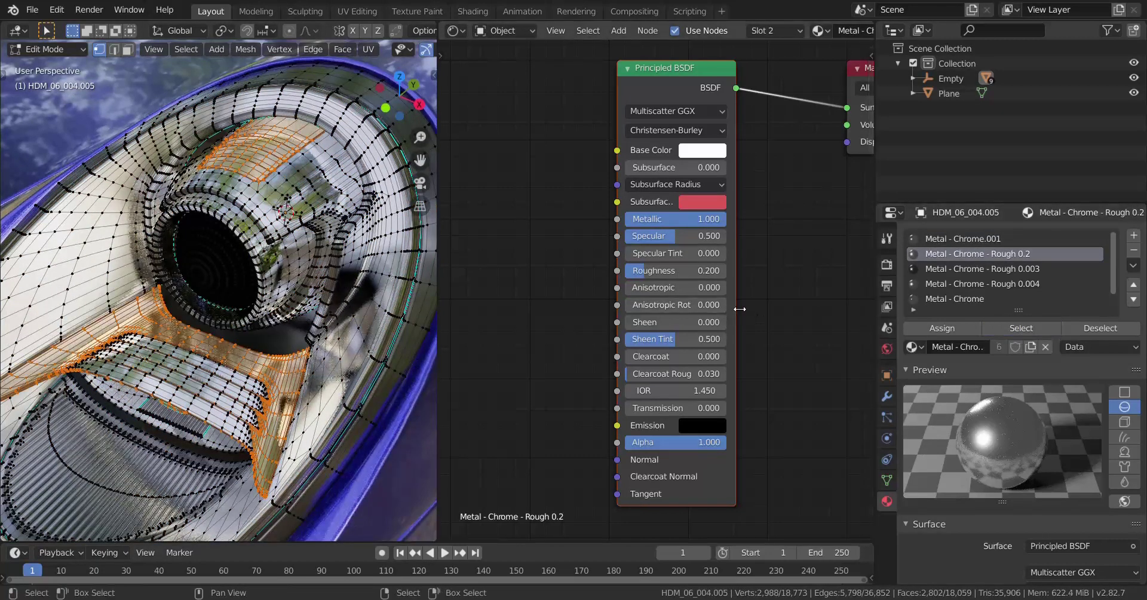
{"action": "scroll", "coordinate": [698, 301], "scroll_direction": "up", "scroll_amount": 1}
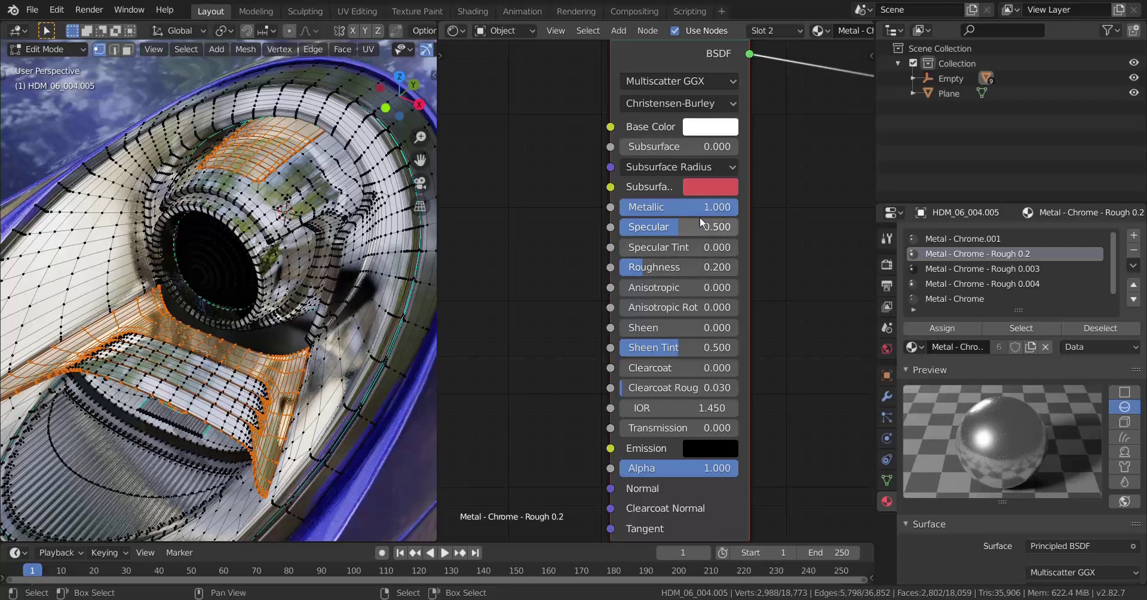
{"action": "scroll", "coordinate": [673, 268], "scroll_direction": "down", "scroll_amount": 2}
{"action": "middle_click_drag", "start_coordinate": [673, 268], "coordinate": [711, 260]}
{"action": "scroll", "coordinate": [690, 242], "scroll_direction": "up", "scroll_amount": 2}
{"action": "scroll", "coordinate": [690, 241], "scroll_direction": "down", "scroll_amount": 1}
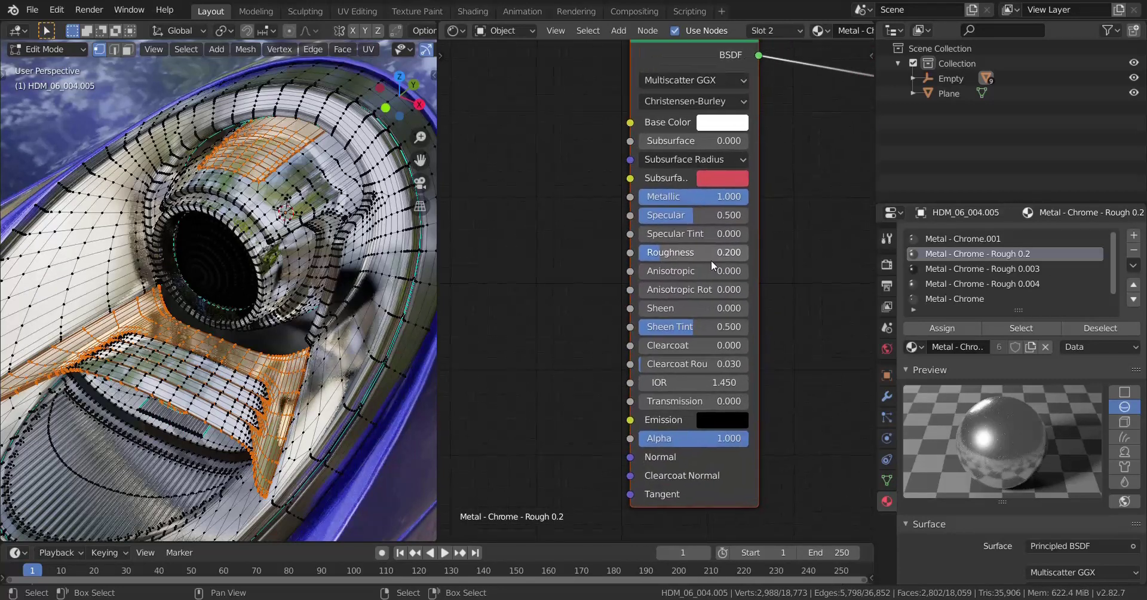
{"action": "key", "text": "alt+a"}
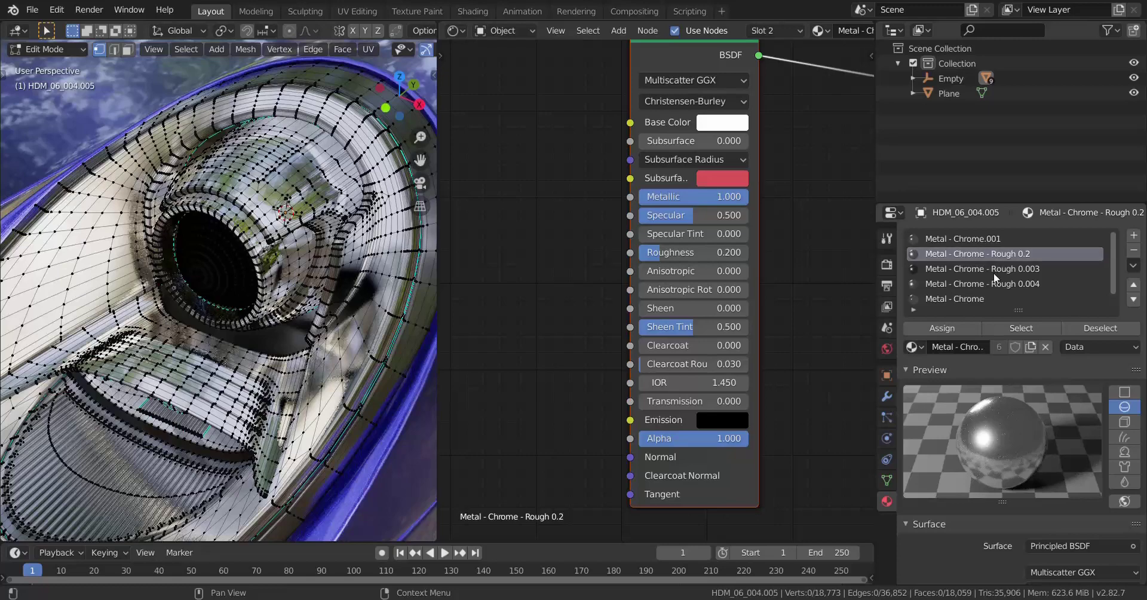
Step: Activate the Metal - Chrome - Rough 0.003 material and select its faces on the headlight's outer rim and lower reflector
{"action": "left_click", "coordinate": [994, 270]}
{"action": "left_click", "coordinate": [1021, 328]}
{"action": "middle_click_drag", "start_coordinate": [334, 263], "coordinate": [332, 237]}
{"action": "scroll", "coordinate": [358, 235], "scroll_direction": "down", "scroll_amount": 2}
{"action": "middle_click_drag", "start_coordinate": [389, 214], "coordinate": [392, 235], "text": "shift"}
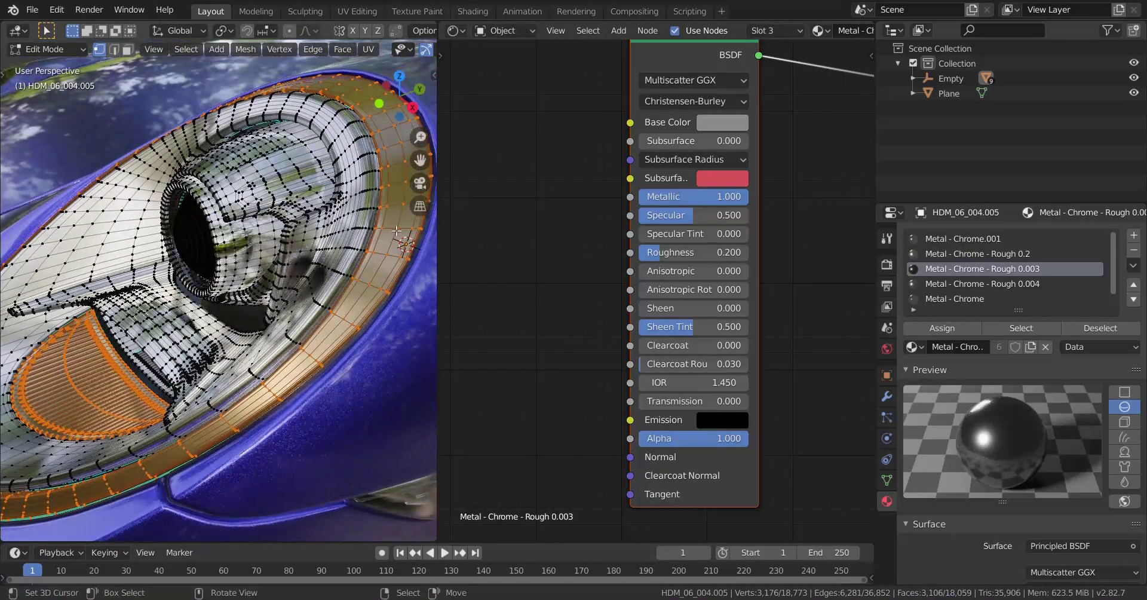
Step: Examine the Principled BSDF settings of Metal - Chrome - Rough 0.003, including its base color, against the selected headlight faces
{"action": "middle_click_drag", "start_coordinate": [776, 201], "coordinate": [780, 237]}
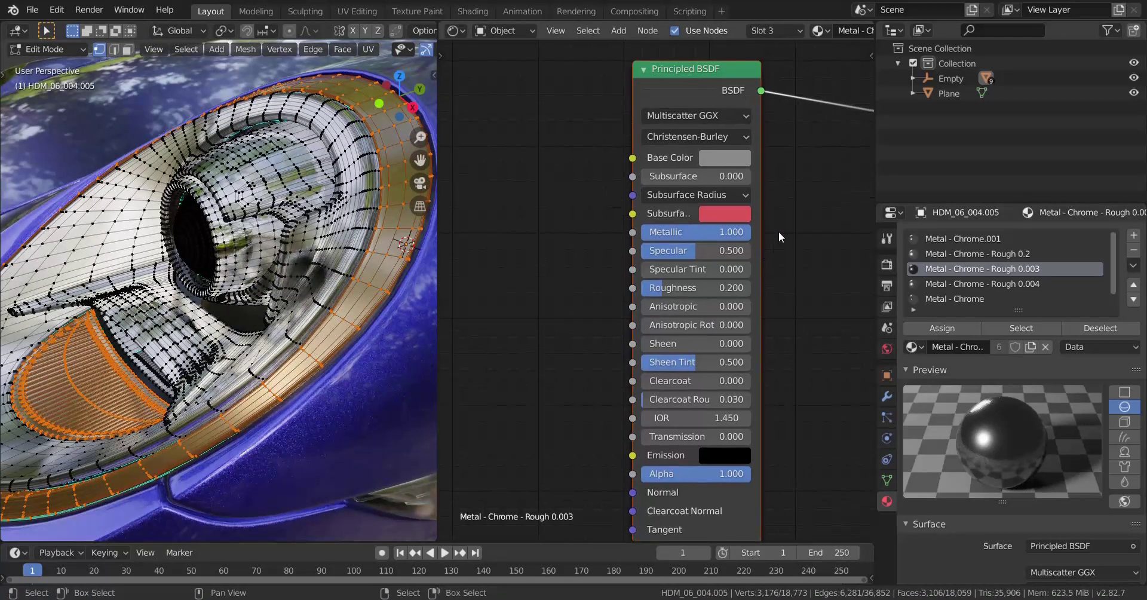
{"action": "middle_click_drag", "start_coordinate": [693, 288], "coordinate": [706, 256]}
{"action": "middle_click_drag", "start_coordinate": [352, 376], "coordinate": [398, 360]}
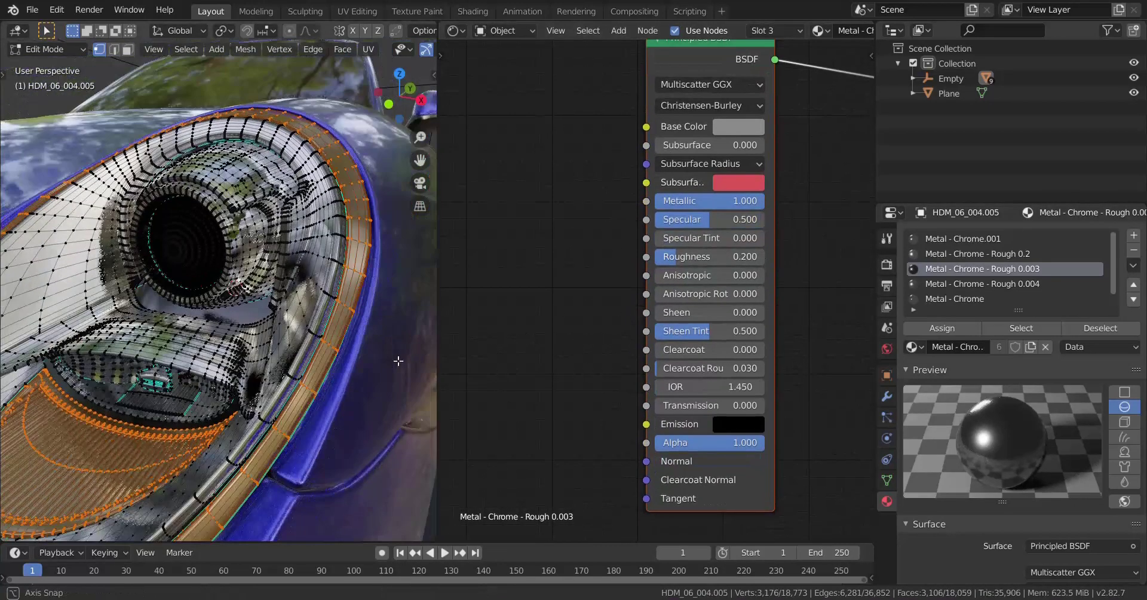
{"action": "middle_click_drag", "start_coordinate": [749, 248], "coordinate": [736, 273]}
{"action": "scroll", "coordinate": [736, 273], "scroll_direction": "up", "scroll_amount": 2}
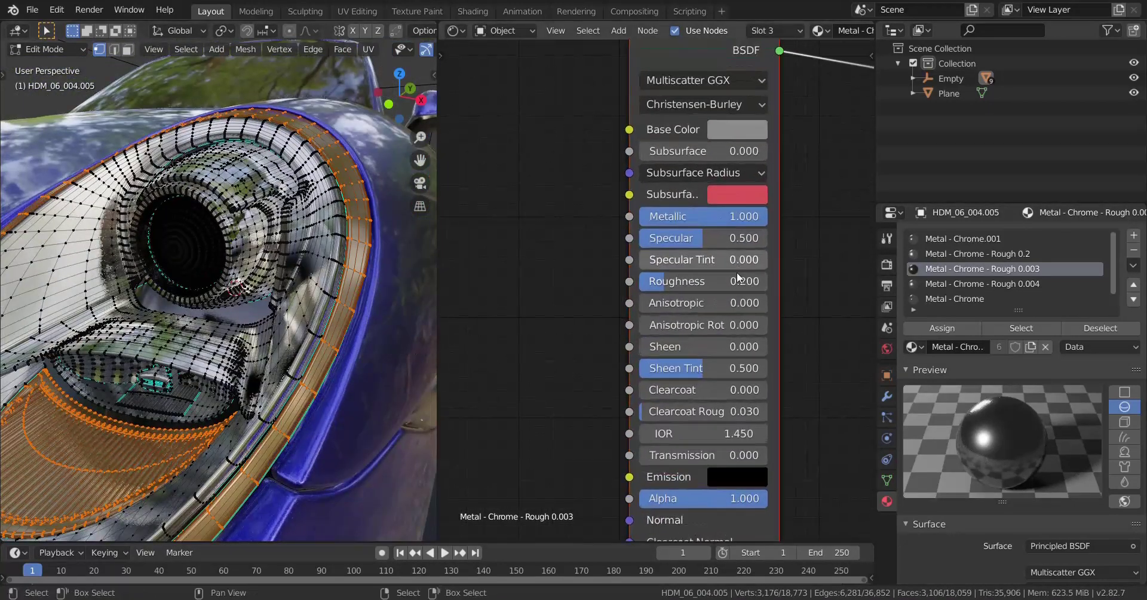
{"action": "left_click", "coordinate": [742, 135]}
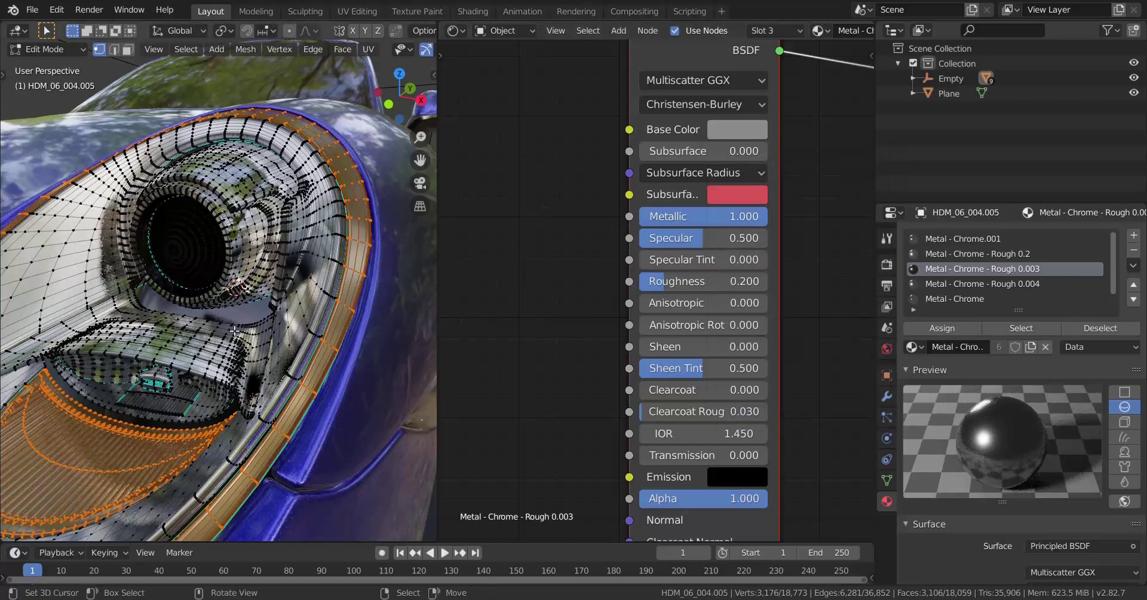
{"action": "middle_click_drag", "start_coordinate": [234, 330], "coordinate": [240, 326]}
{"action": "scroll", "coordinate": [570, 292], "scroll_direction": "down", "scroll_amount": 1}
{"action": "middle_click_drag", "start_coordinate": [578, 292], "coordinate": [597, 258]}
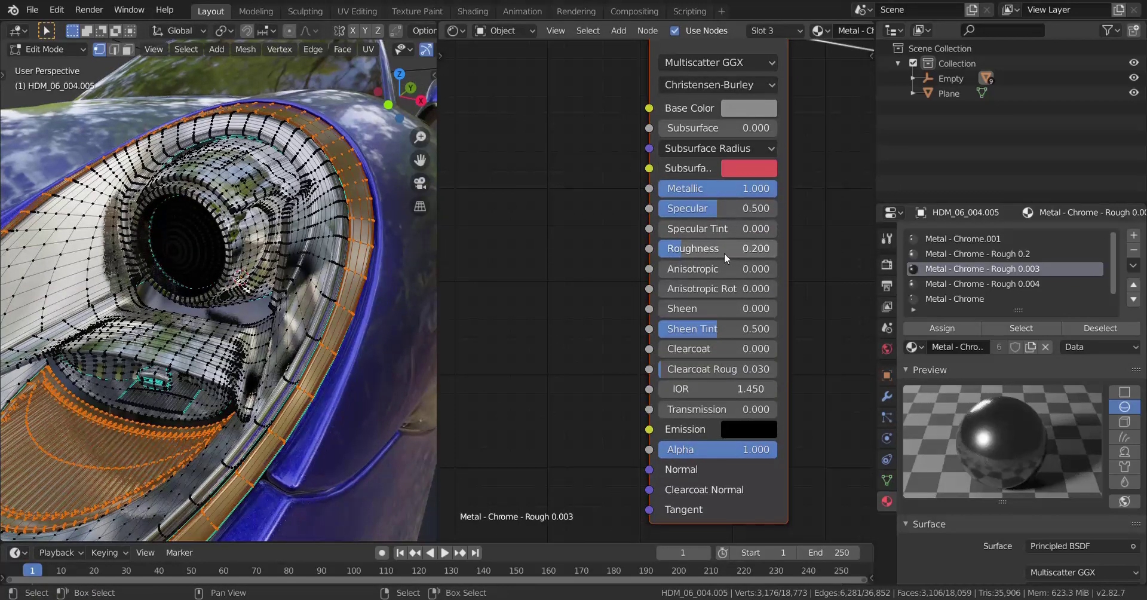
{"action": "scroll", "coordinate": [666, 275], "scroll_direction": "down", "scroll_amount": 1}
{"action": "middle_click_drag", "start_coordinate": [666, 272], "coordinate": [676, 262]}
{"action": "middle_click_drag", "start_coordinate": [228, 354], "coordinate": [274, 337]}
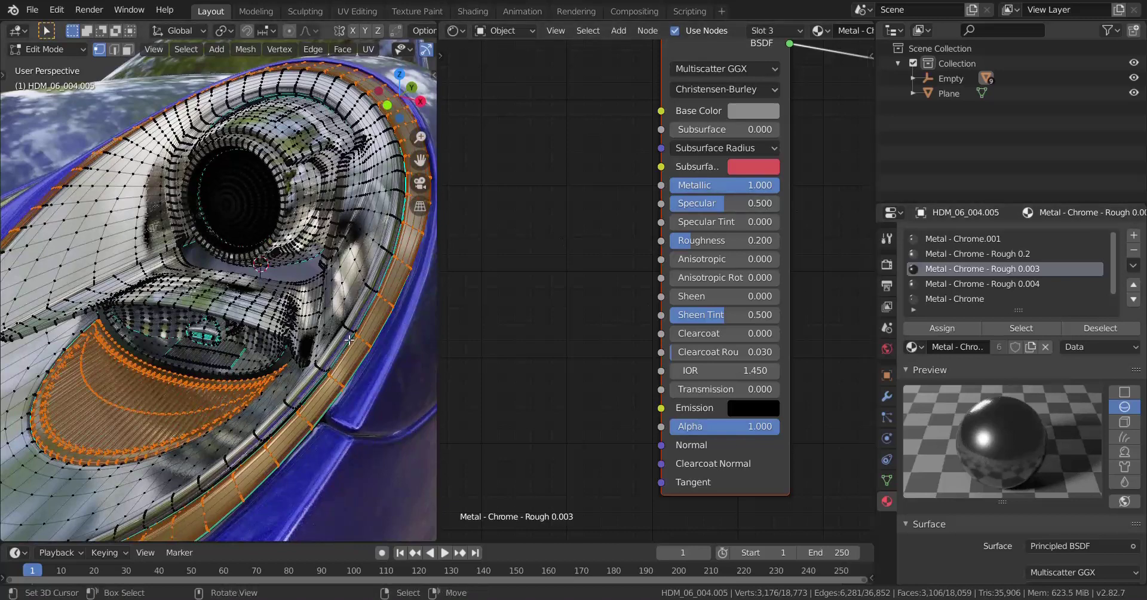
Step: Clear the selection, then activate Metal - Chrome - Rough 0.004 and highlight its faces to examine where it is used in the headlight
{"action": "key", "text": "alt+a"}
{"action": "left_click", "coordinate": [977, 283]}
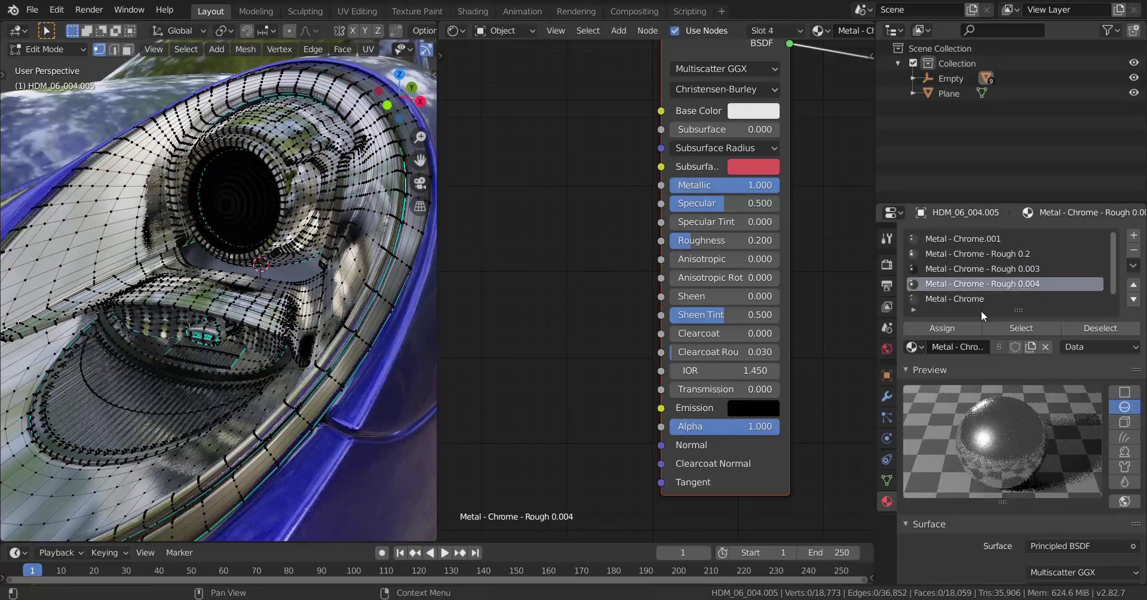
{"action": "left_click", "coordinate": [1009, 328]}
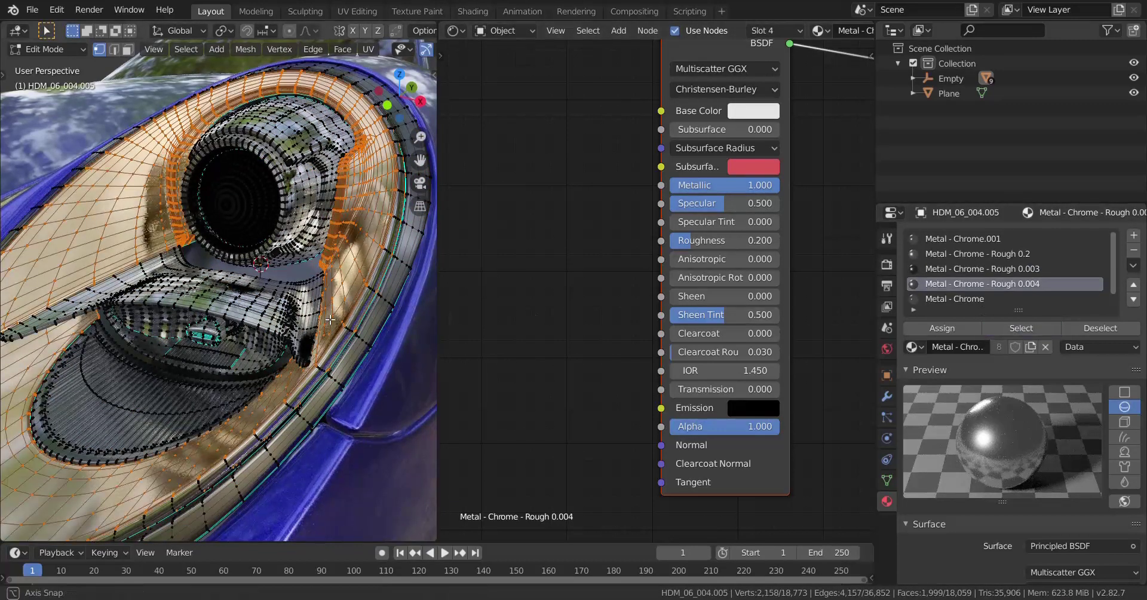
{"action": "mouse_move", "coordinate": [362, 310]}
{"action": "middle_mouse_down"}
{"action": "mouse_move", "coordinate": [388, 293]}
{"action": "mouse_move", "coordinate": [376, 316]}
{"action": "middle_mouse_up"}
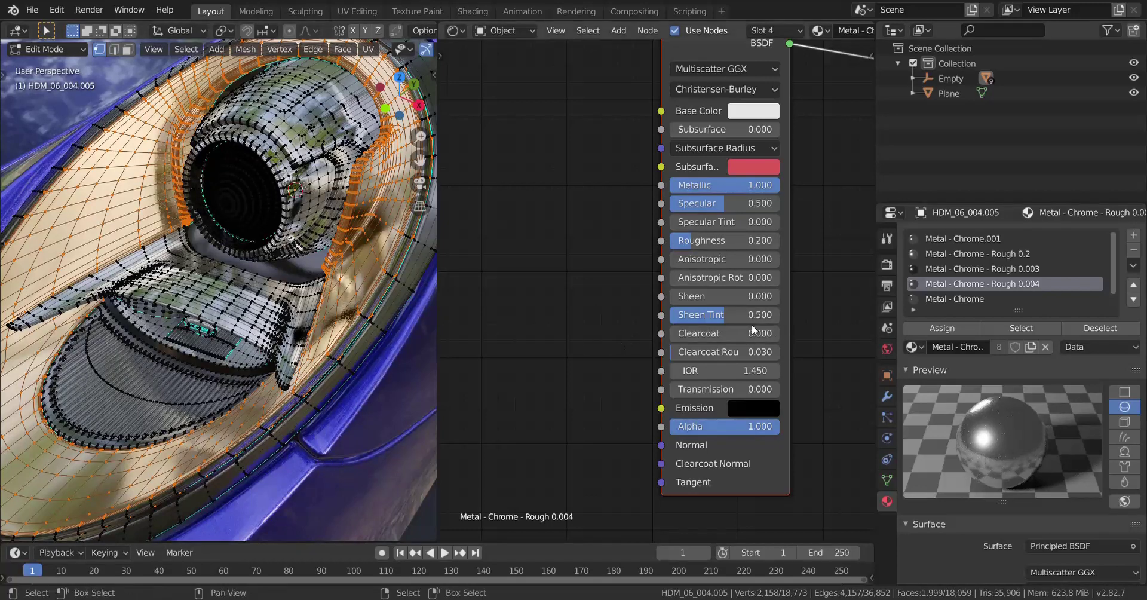
Step: Compare the base colors and shader settings of Metal - Chrome - Rough 0.2 and Metal - Chrome - Rough 0.004
{"action": "left_click", "coordinate": [985, 253]}
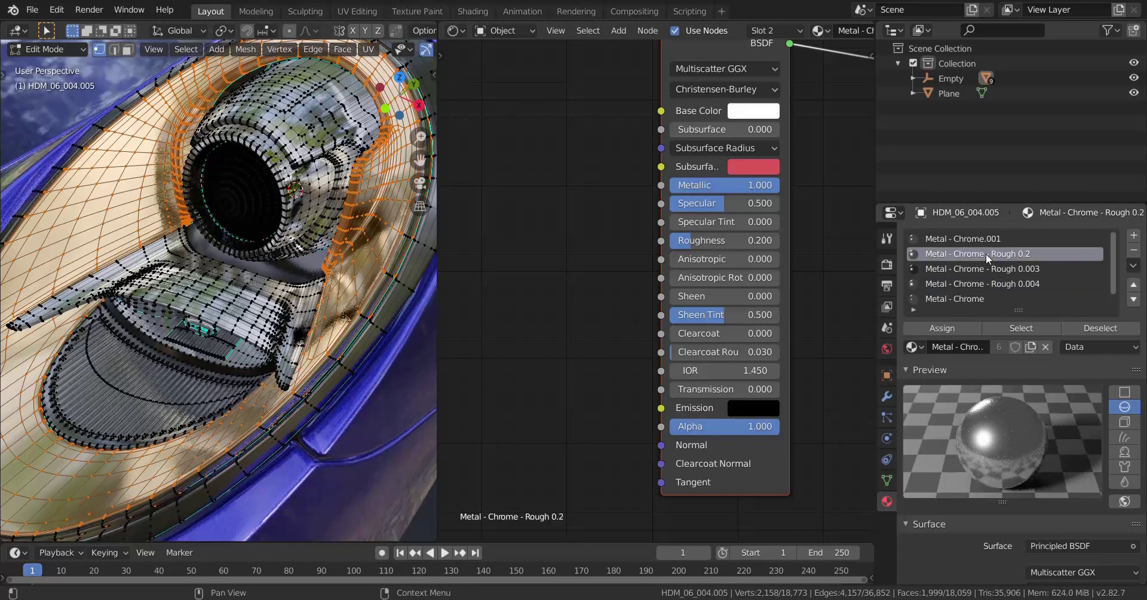
{"action": "left_click", "coordinate": [975, 286]}
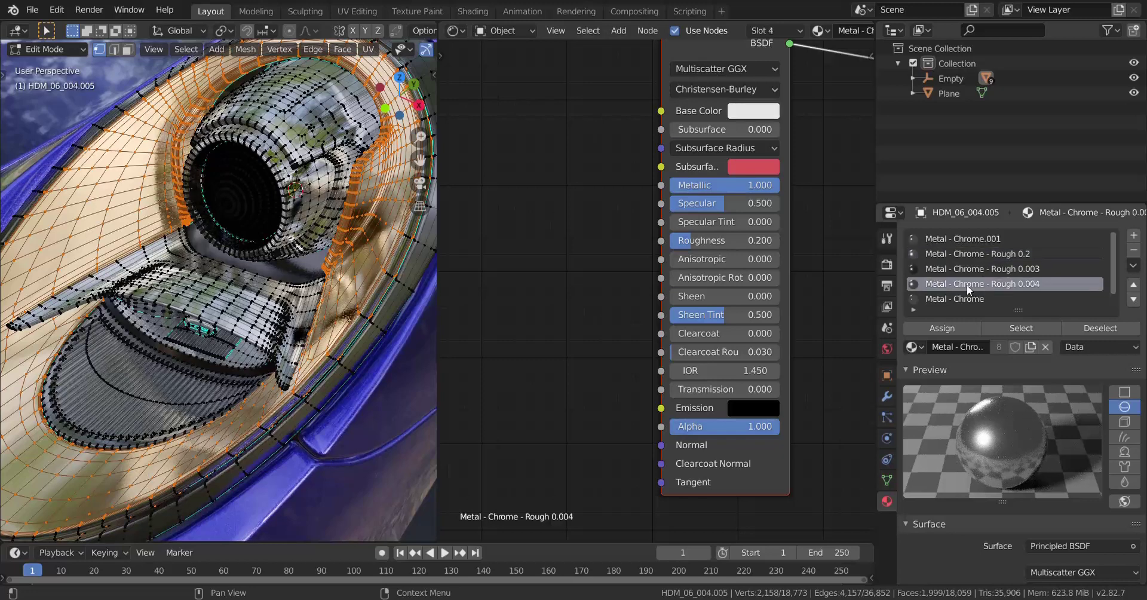
{"action": "left_click", "coordinate": [768, 113]}
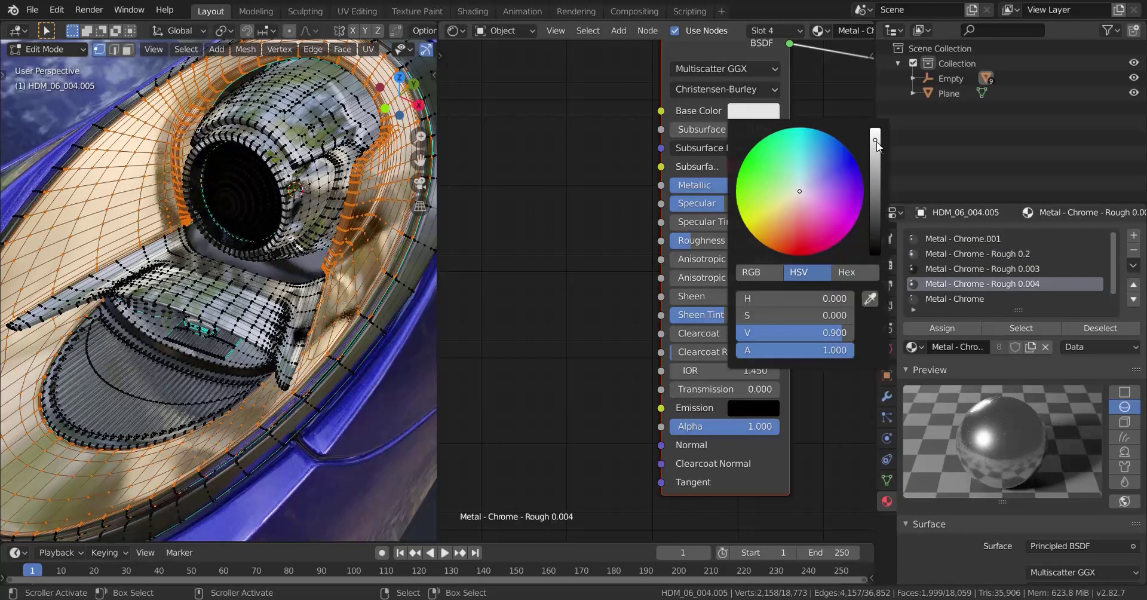
{"action": "left_click", "coordinate": [980, 240]}
{"action": "left_click", "coordinate": [980, 252]}
{"action": "left_click", "coordinate": [753, 111]}
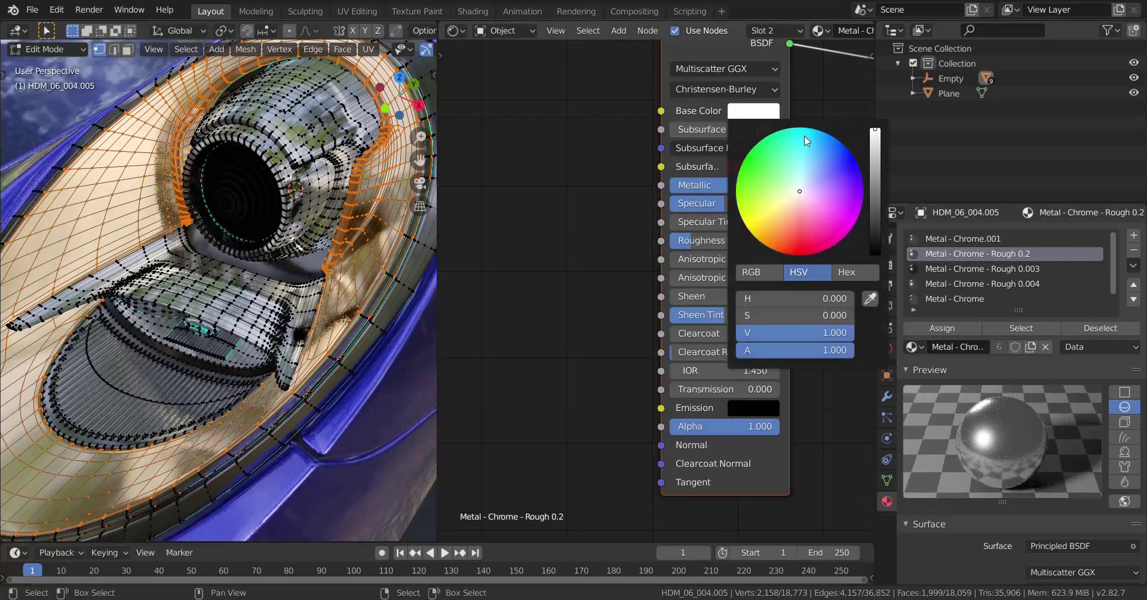
{"action": "middle_click_drag", "start_coordinate": [238, 197], "coordinate": [252, 180], "text": "shift"}
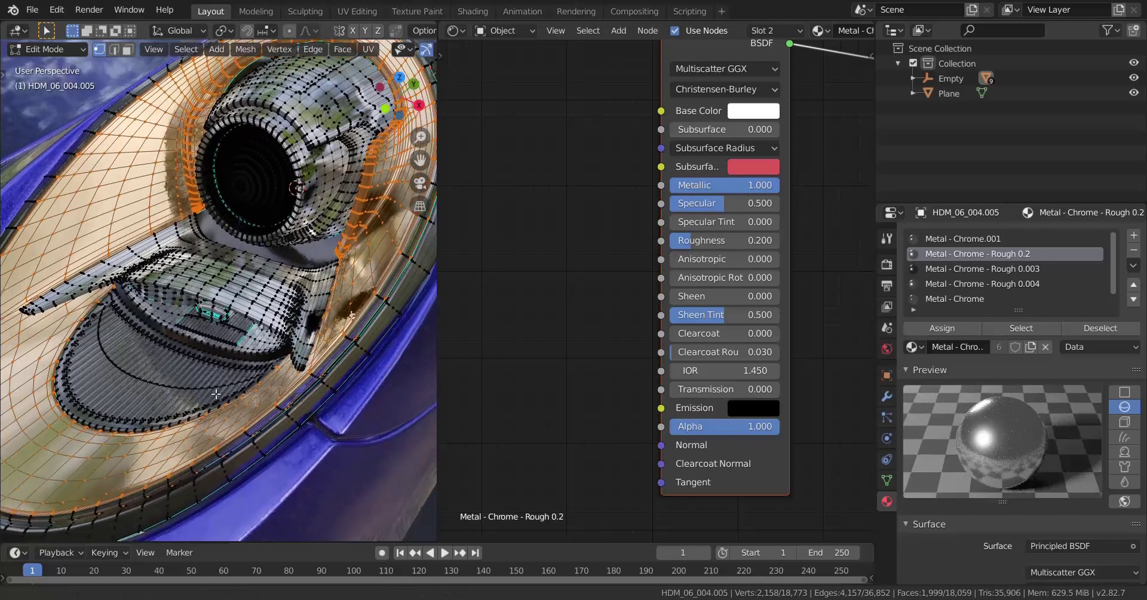
{"action": "left_click", "coordinate": [992, 283]}
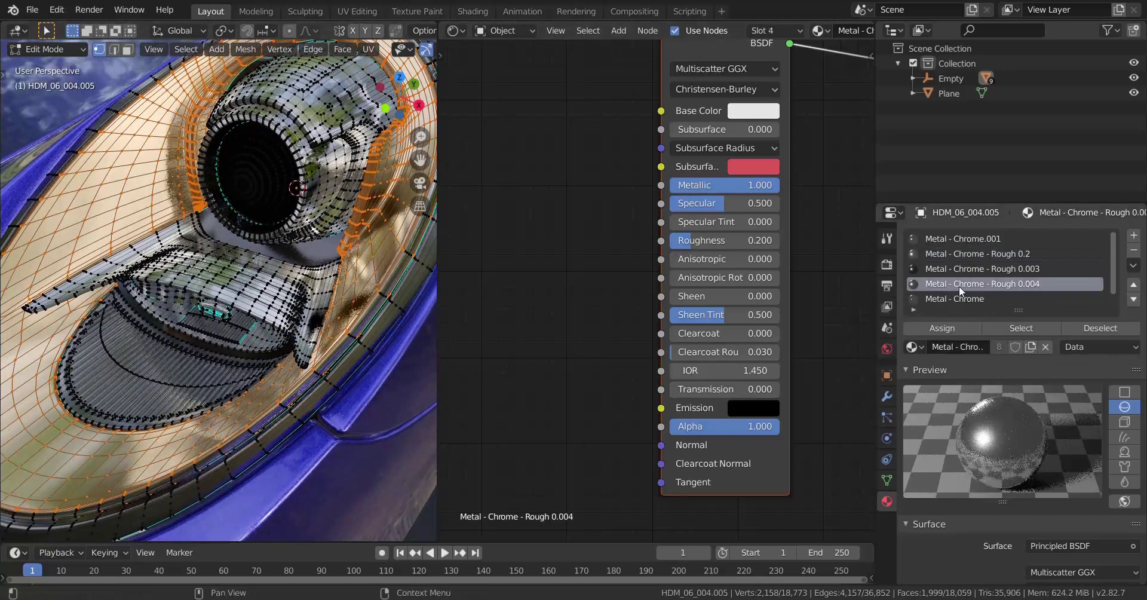
Step: Replace the face selection with the Metal - Chrome faces and examine their location and shader settings
{"action": "left_click", "coordinate": [963, 299]}
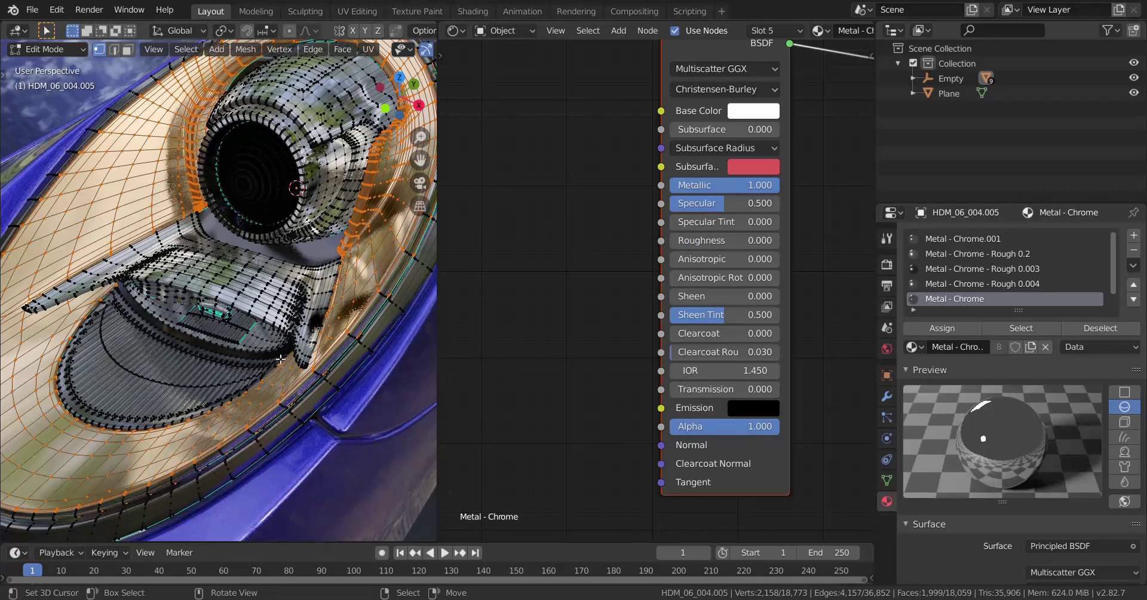
{"action": "key", "text": "alt+a"}
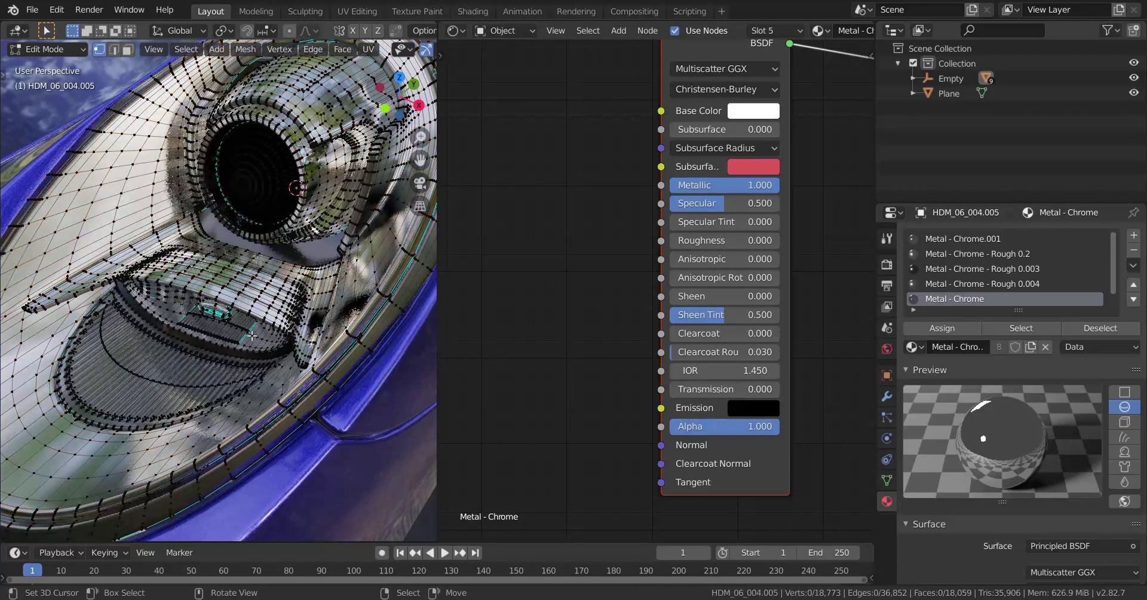
{"action": "left_click", "coordinate": [1017, 330]}
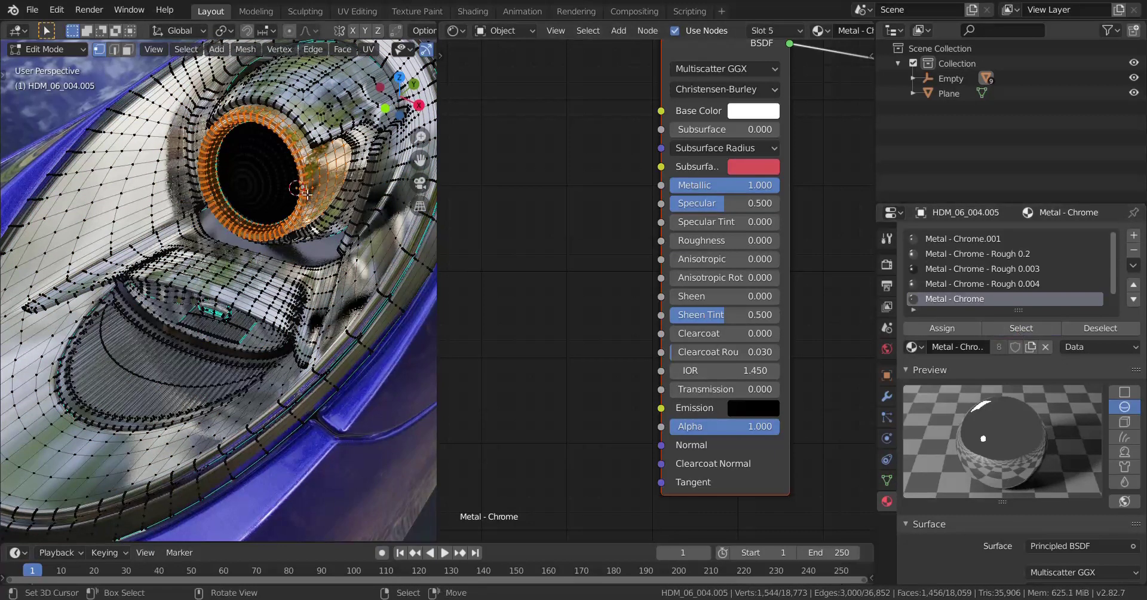
{"action": "scroll", "coordinate": [958, 270], "scroll_direction": "down", "scroll_amount": 1}
{"action": "scroll", "coordinate": [317, 338], "scroll_direction": "down", "scroll_amount": 1}
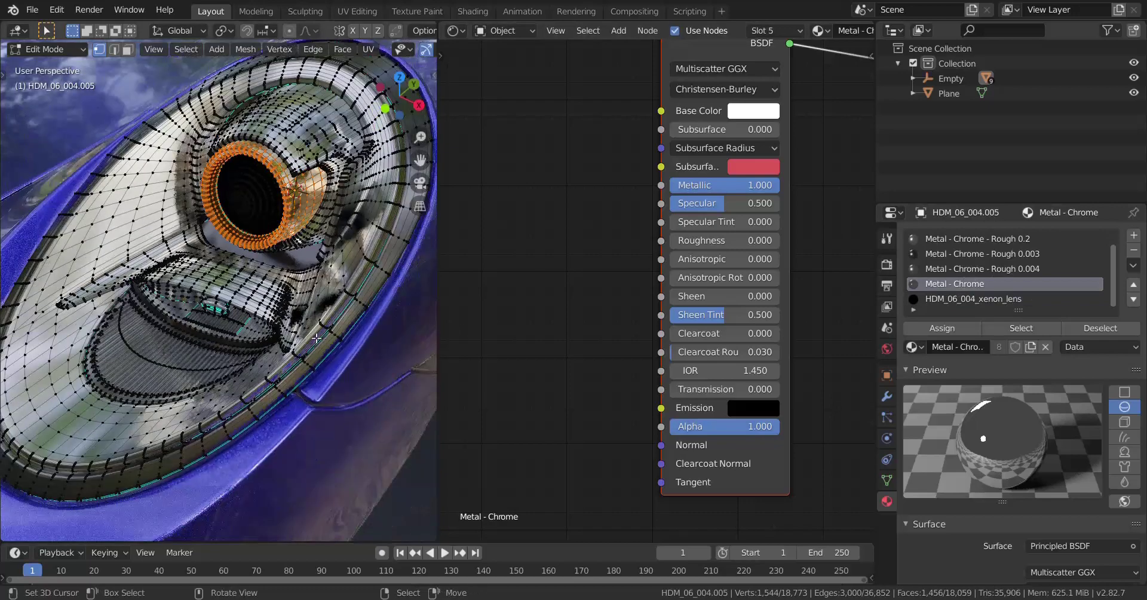
{"action": "scroll", "coordinate": [316, 339], "scroll_direction": "down", "scroll_amount": 1}
Step: Clear the face selection, return to Object Mode and deselect the headlight object
{"action": "key", "text": "alt+a"}
{"action": "middle_click_drag", "start_coordinate": [244, 371], "coordinate": [305, 330]}
{"action": "key", "text": "Tab"}
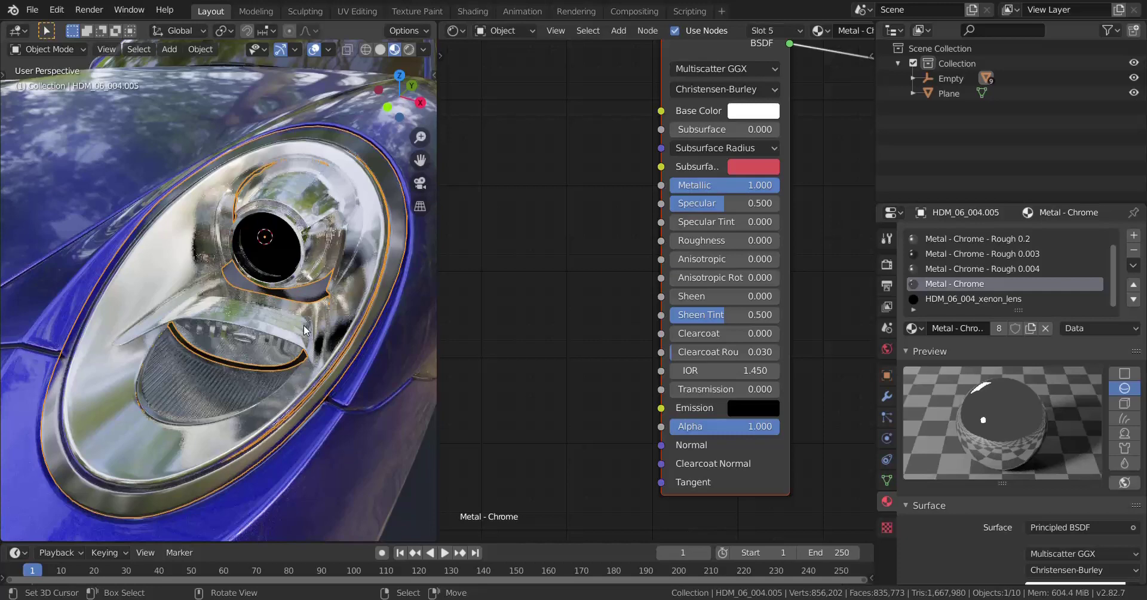
{"action": "middle_click_drag", "start_coordinate": [304, 325], "coordinate": [292, 322]}
{"action": "key", "text": "alt+a"}
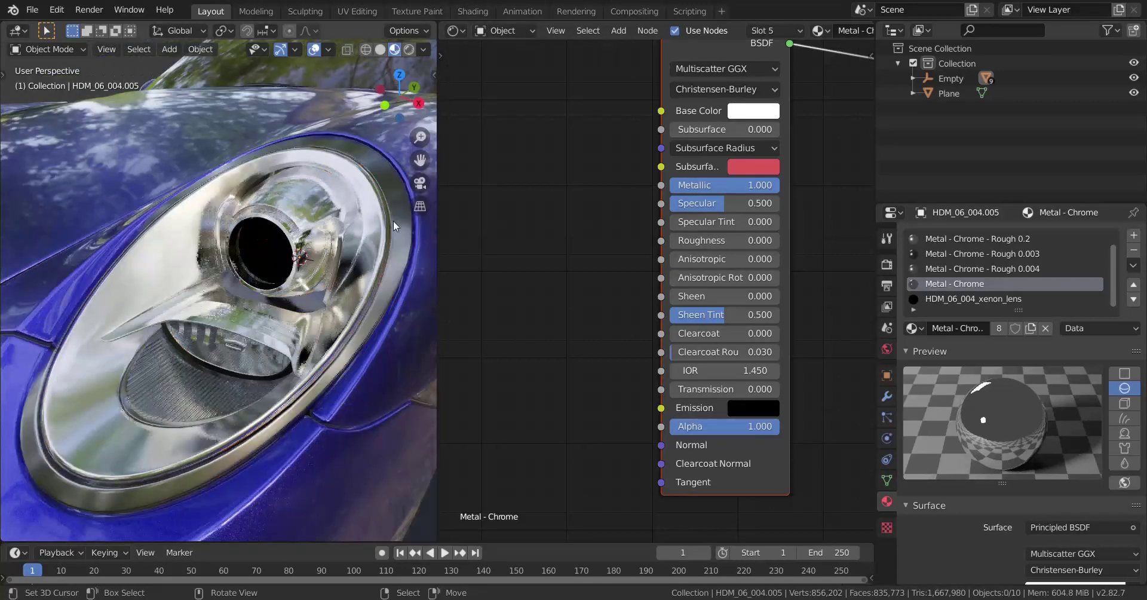
Step: Move the Metal - Chrome material's Principled BSDF node farther away from its Material Output node
{"action": "scroll", "coordinate": [612, 212], "scroll_direction": "down", "scroll_amount": 2}
{"action": "middle_click_drag", "start_coordinate": [734, 129], "coordinate": [704, 150]}
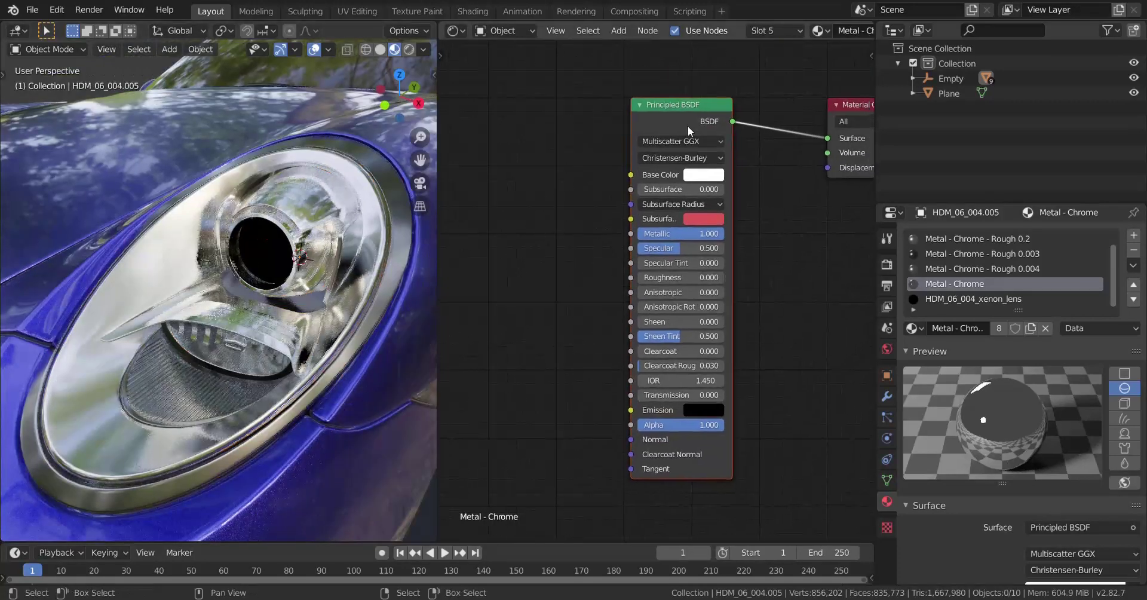
{"action": "left_click", "coordinate": [688, 126]}
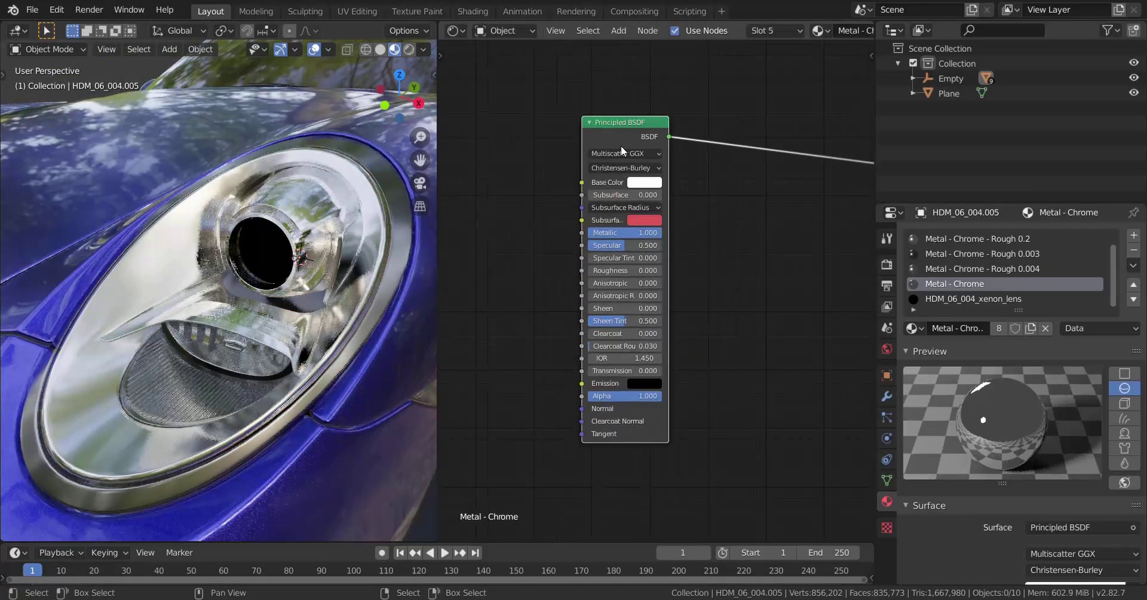
{"action": "middle_click_drag", "start_coordinate": [704, 185], "coordinate": [632, 184]}
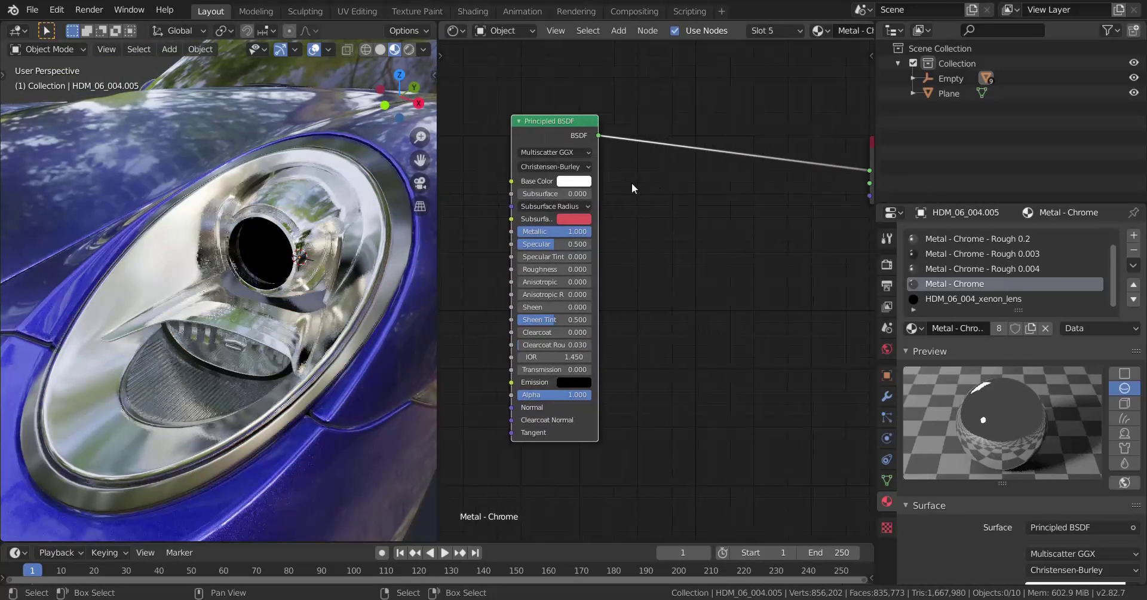
Step: Activate the HDM_06_004_xenon_lens material and add a Principled BSDF shader node beside its Material Output
{"action": "left_click", "coordinate": [967, 300]}
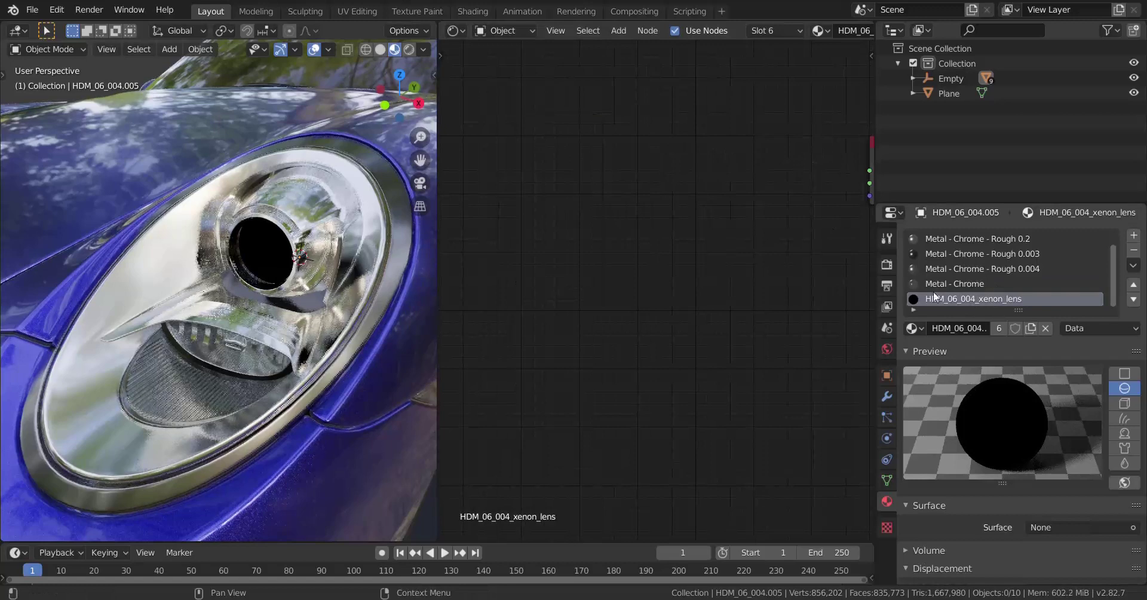
{"action": "key", "text": "Home"}
{"action": "scroll", "coordinate": [995, 280], "scroll_direction": "up", "scroll_amount": 1}
{"action": "scroll", "coordinate": [661, 284], "scroll_direction": "up", "scroll_amount": 3}
{"action": "middle_click_drag", "start_coordinate": [662, 282], "coordinate": [703, 307]}
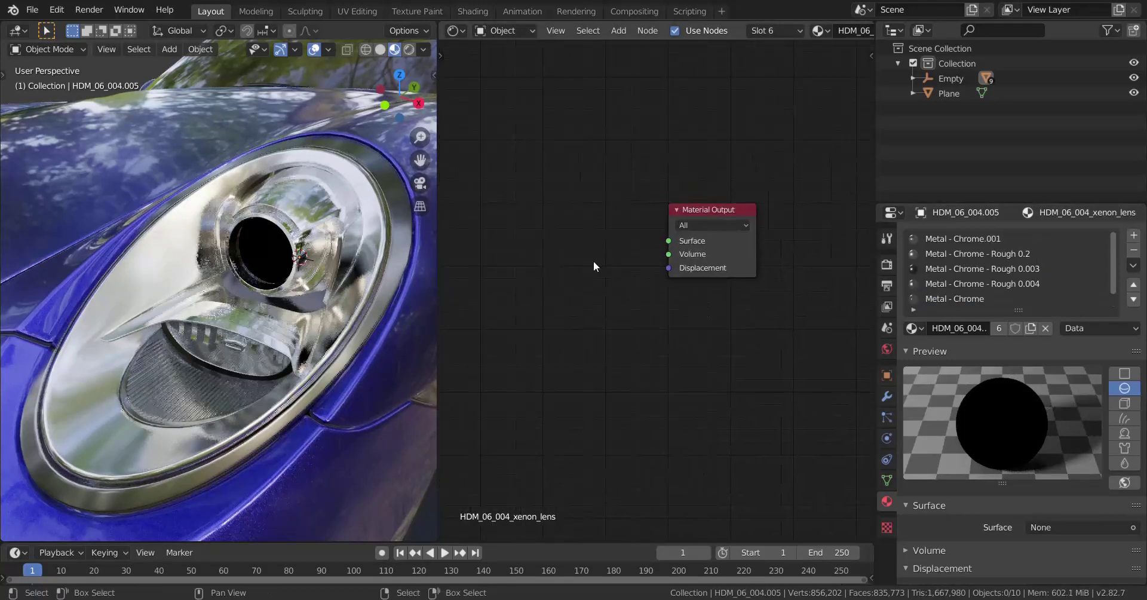
{"action": "middle_click_drag", "start_coordinate": [610, 270], "coordinate": [685, 265]}
{"action": "scroll", "coordinate": [683, 264], "scroll_direction": "up", "scroll_amount": 1}
{"action": "key", "text": "shift+a"}
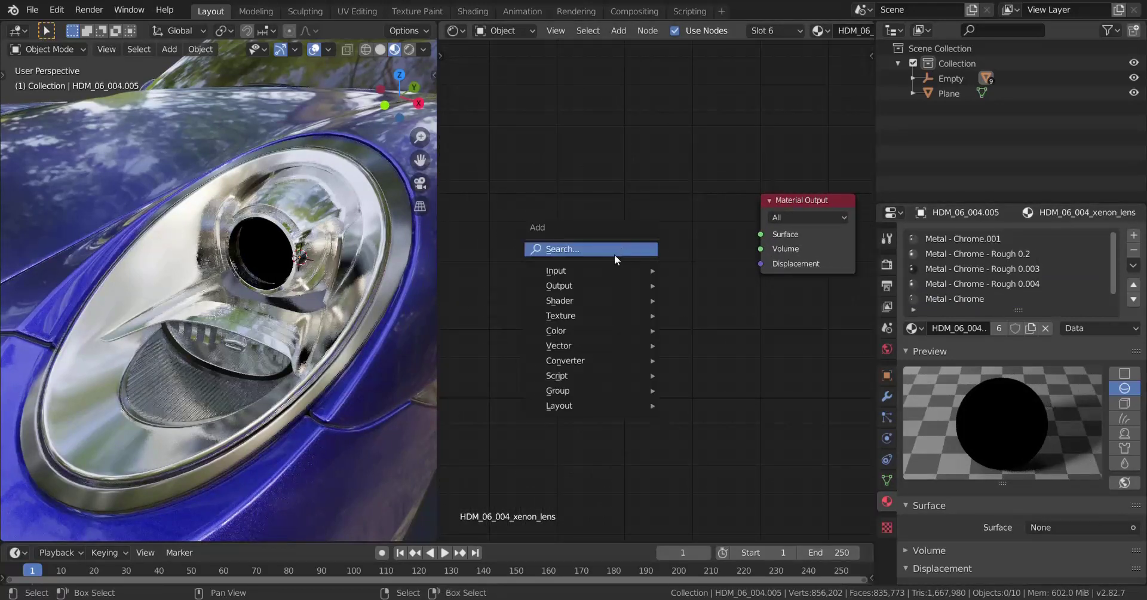
{"action": "mouse_move", "coordinate": [603, 300]}
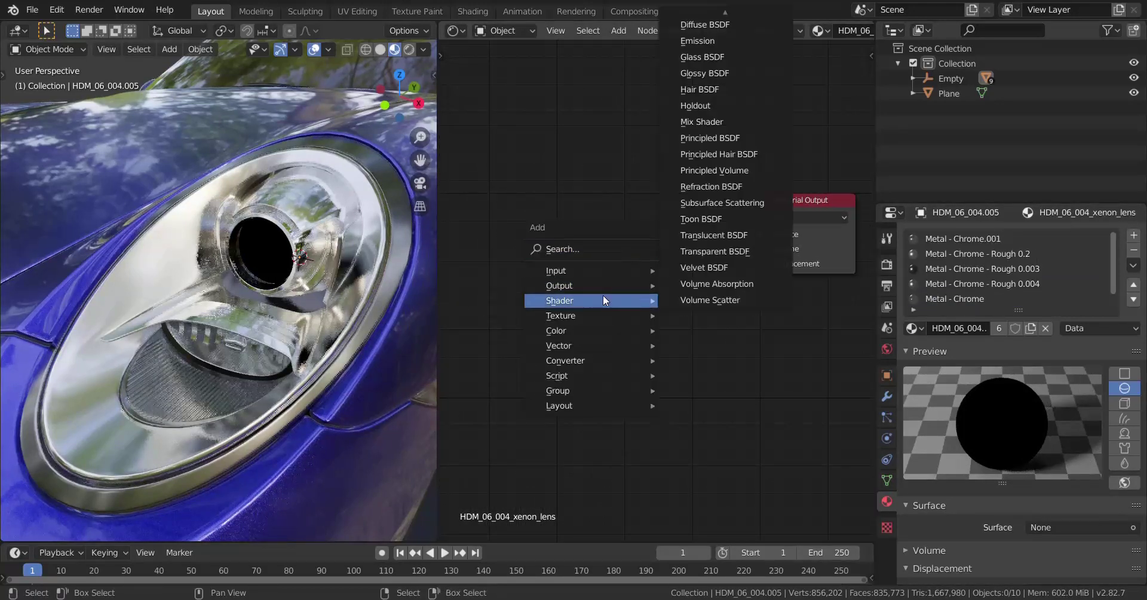
{"action": "left_click", "coordinate": [706, 137]}
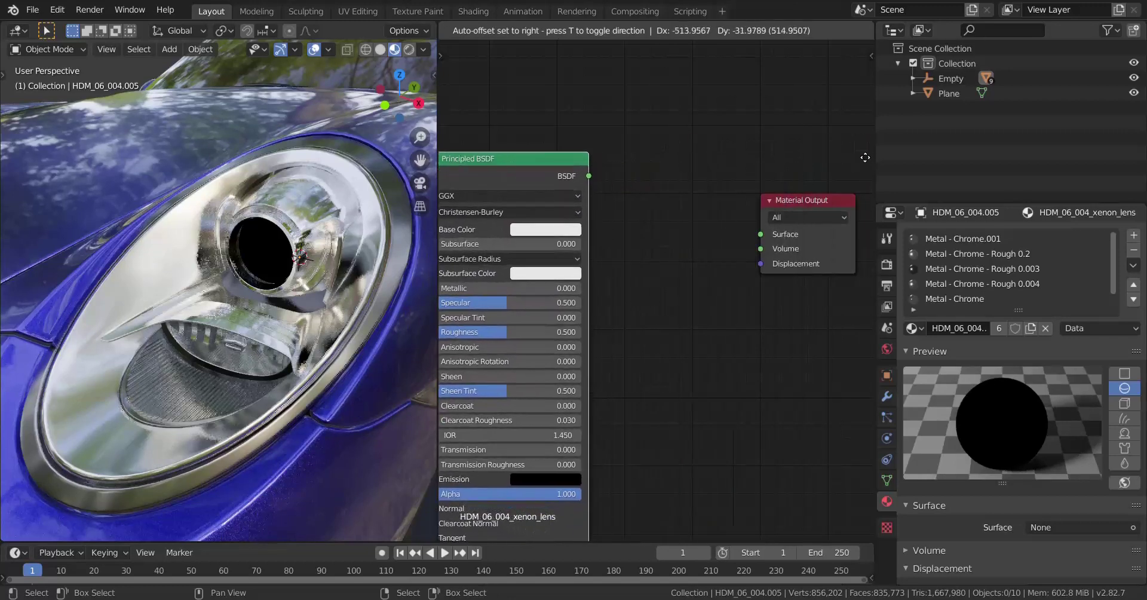
{"action": "left_click", "coordinate": [858, 154]}
Step: Connect the Principled BSDF to the Material Output's Surface input and move the shader node up, away from the output
{"action": "middle_click_drag", "start_coordinate": [512, 225], "coordinate": [579, 218]}
{"action": "left_click_drag", "start_coordinate": [649, 166], "coordinate": [814, 227]}
{"action": "scroll", "coordinate": [777, 224], "scroll_direction": "down", "scroll_amount": 2}
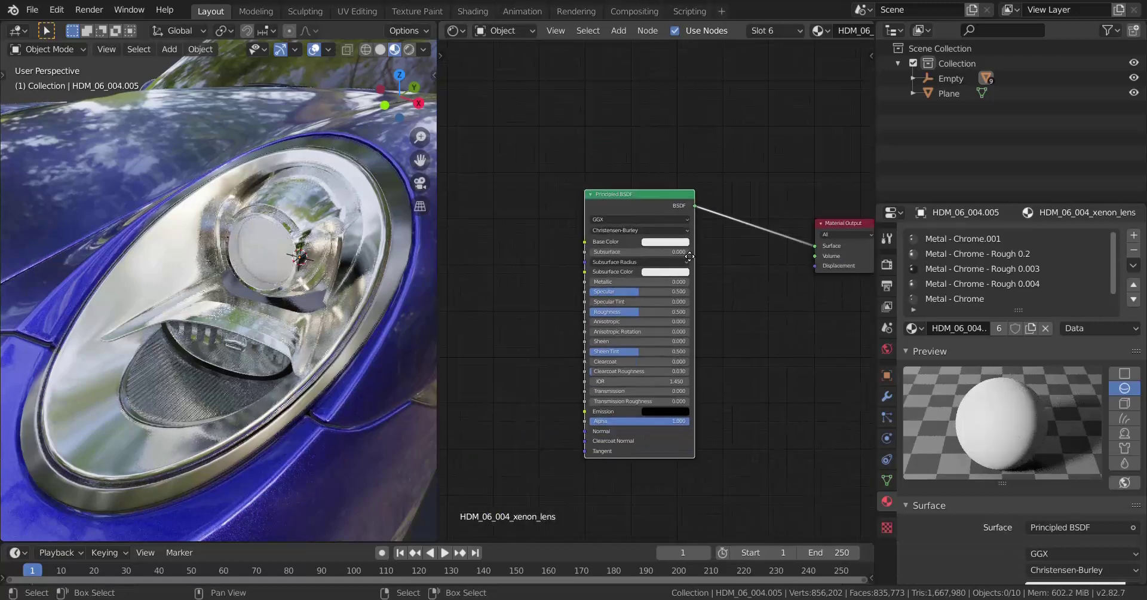
{"action": "left_click_drag", "start_coordinate": [659, 220], "coordinate": [520, 42]}
Step: Set the xenon lens Principled BSDF's base color to pure red, RGB 1, 0, 0
{"action": "middle_click_drag", "start_coordinate": [550, 149], "coordinate": [653, 289]}
{"action": "scroll", "coordinate": [667, 279], "scroll_direction": "up", "scroll_amount": 3}
{"action": "scroll", "coordinate": [668, 278], "scroll_direction": "up", "scroll_amount": 1}
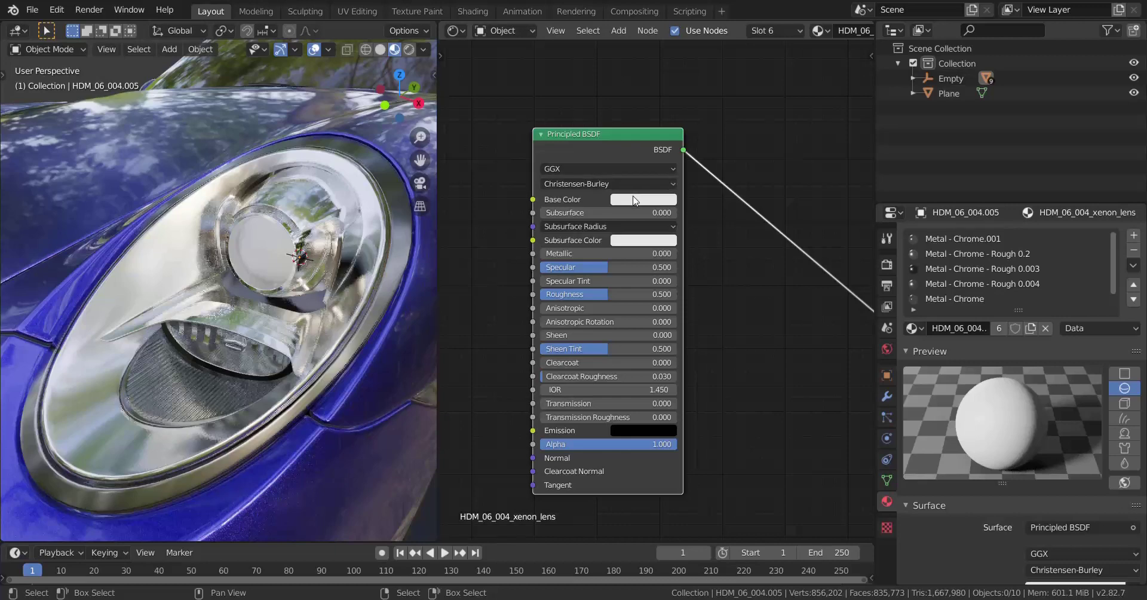
{"action": "left_click", "coordinate": [633, 198]}
{"action": "left_click", "coordinate": [629, 124]}
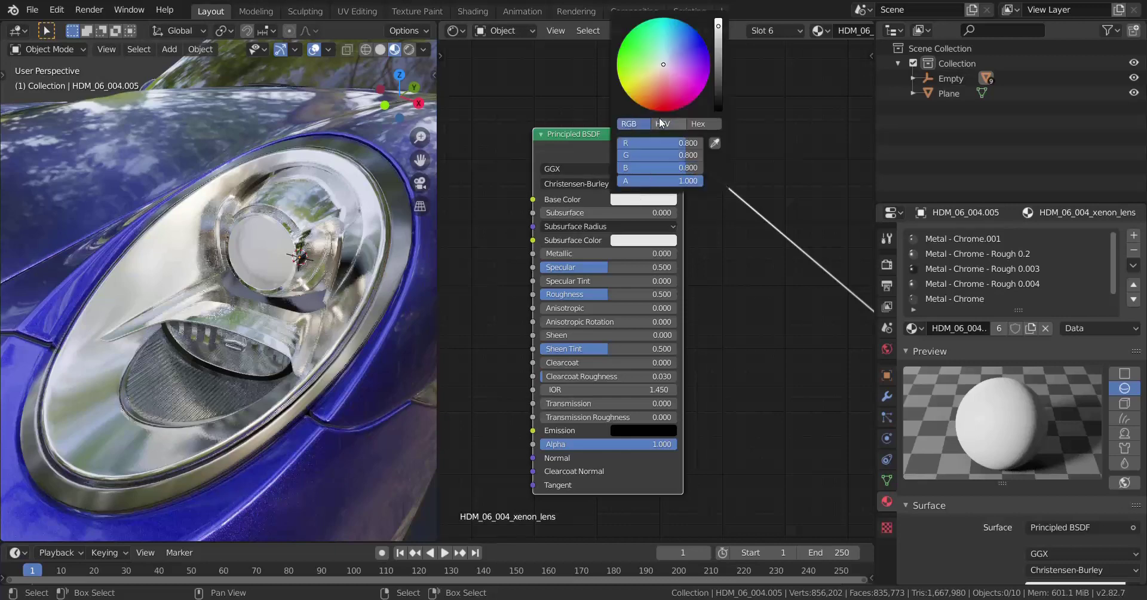
{"action": "left_click_drag", "start_coordinate": [640, 143], "coordinate": [619, 167]}
Step: Duplicate the red Principled BSDF below the original and set the copy's base color to pure green, RGB 0, 1, 0
{"action": "middle_click_drag", "start_coordinate": [601, 362], "coordinate": [621, 221]}
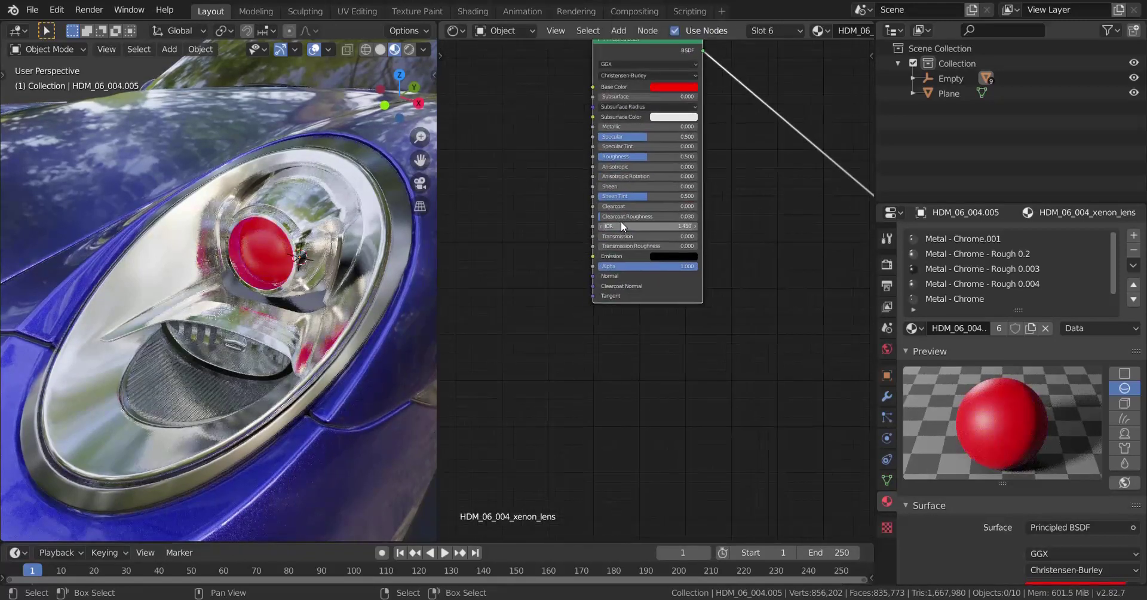
{"action": "scroll", "coordinate": [646, 243], "scroll_direction": "down", "scroll_amount": 2}
{"action": "left_click_drag", "start_coordinate": [603, 78], "coordinate": [603, 48]}
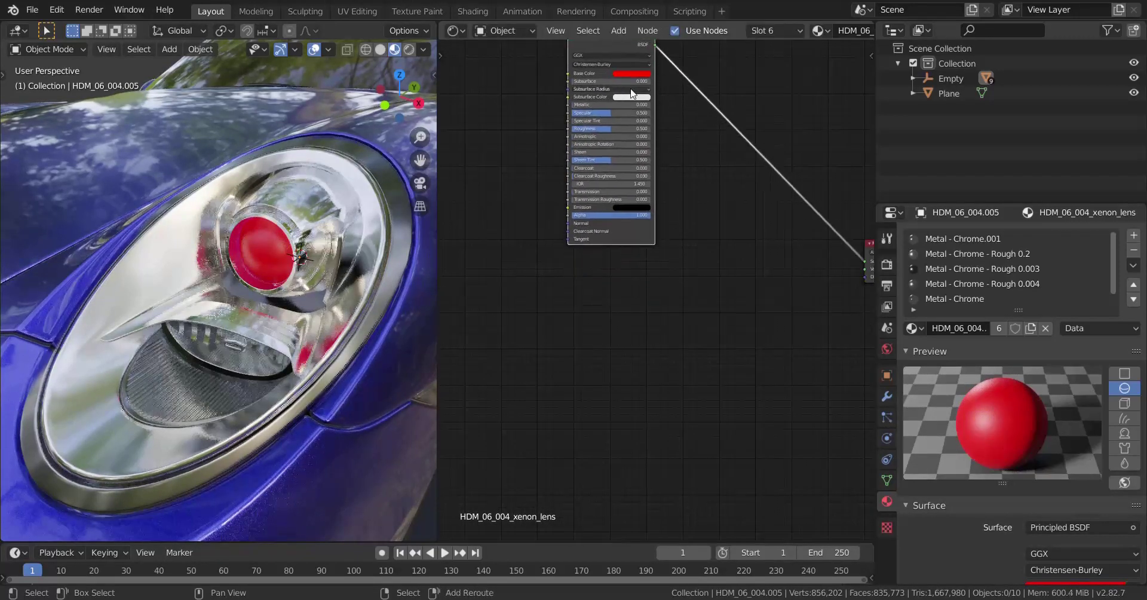
{"action": "key", "text": "shift+d"}
{"action": "left_click", "coordinate": [630, 314]}
{"action": "scroll", "coordinate": [629, 305], "scroll_direction": "up", "scroll_amount": 2}
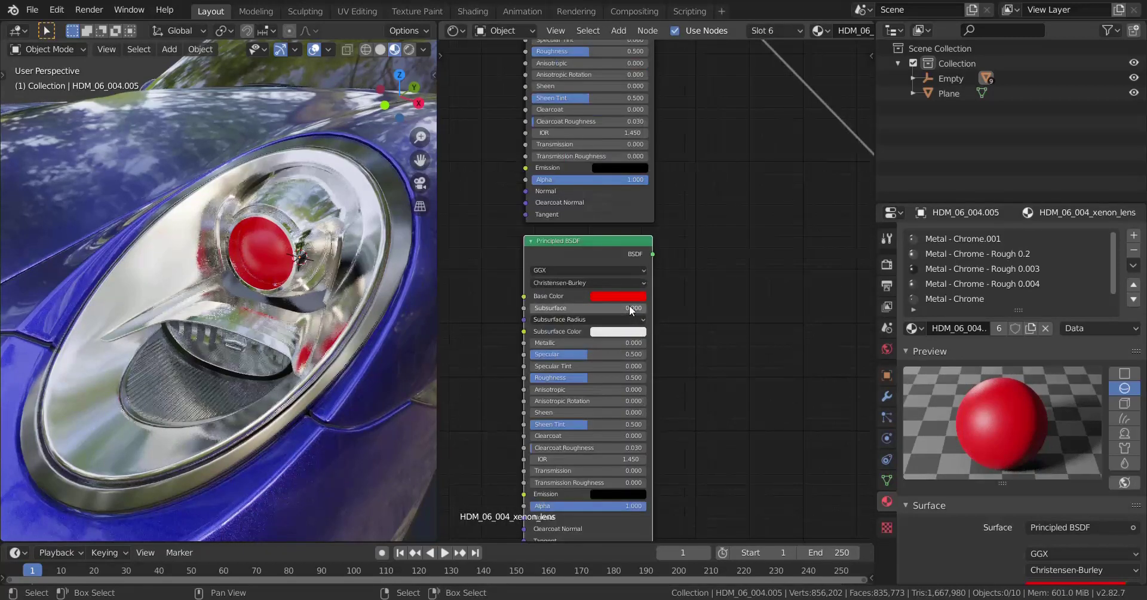
{"action": "left_click", "coordinate": [628, 294]}
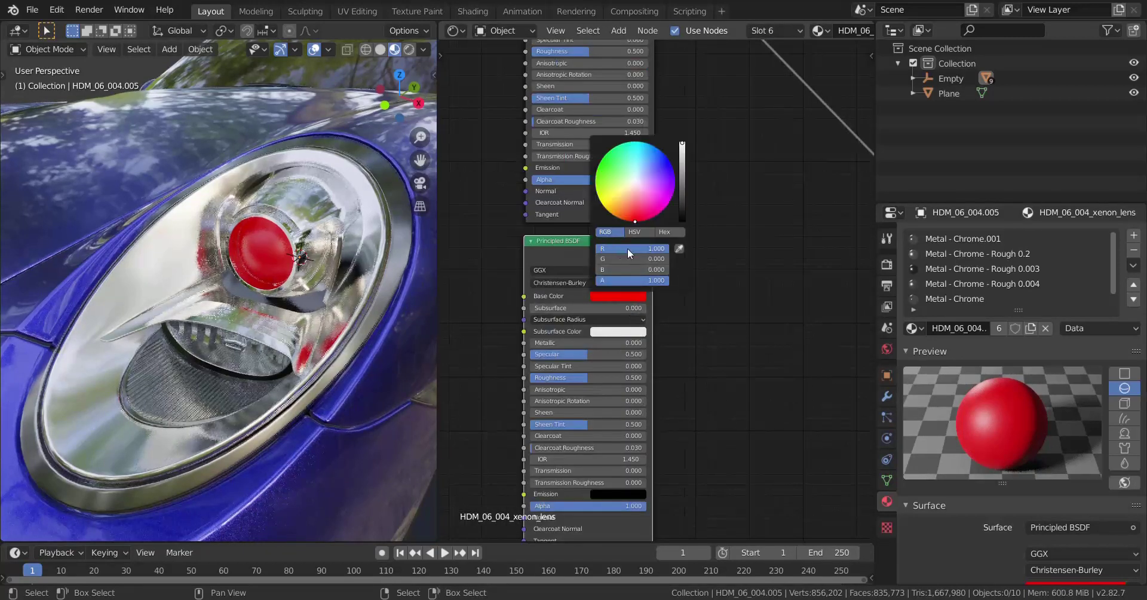
{"action": "left_click_drag", "start_coordinate": [627, 249], "coordinate": [663, 260]}
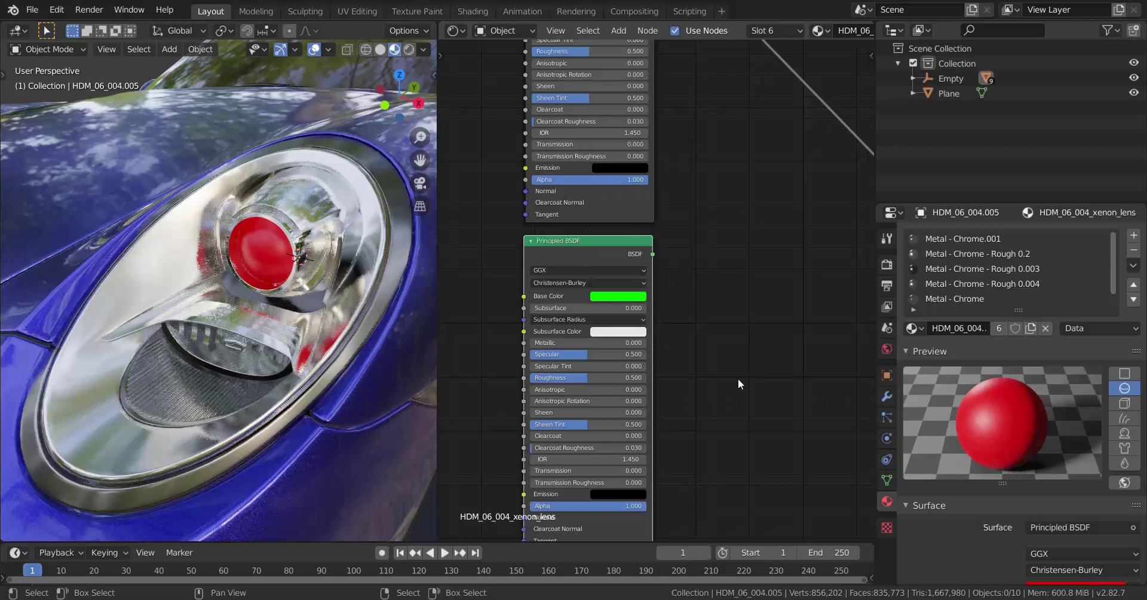
Step: Duplicate the green Principled BSDF below the original and set the copy's base color to pure blue, RGB 0, 0, 1
{"action": "scroll", "coordinate": [739, 384], "scroll_direction": "down", "scroll_amount": 5}
{"action": "middle_click_drag", "start_coordinate": [651, 395], "coordinate": [638, 260]}
{"action": "scroll", "coordinate": [634, 233], "scroll_direction": "up", "scroll_amount": 1}
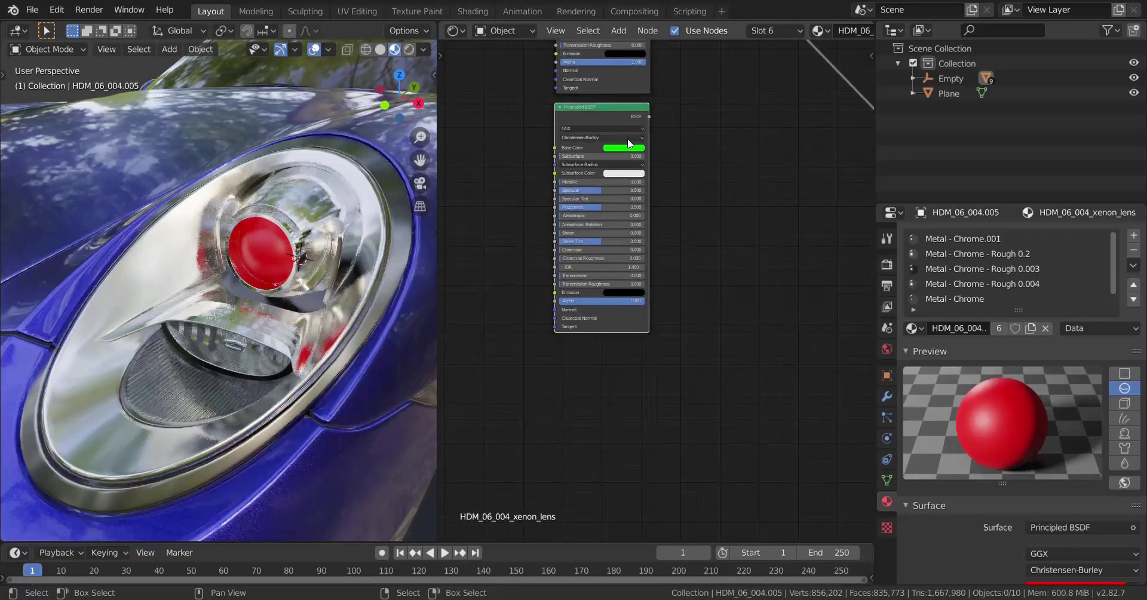
{"action": "key", "text": "shift+d"}
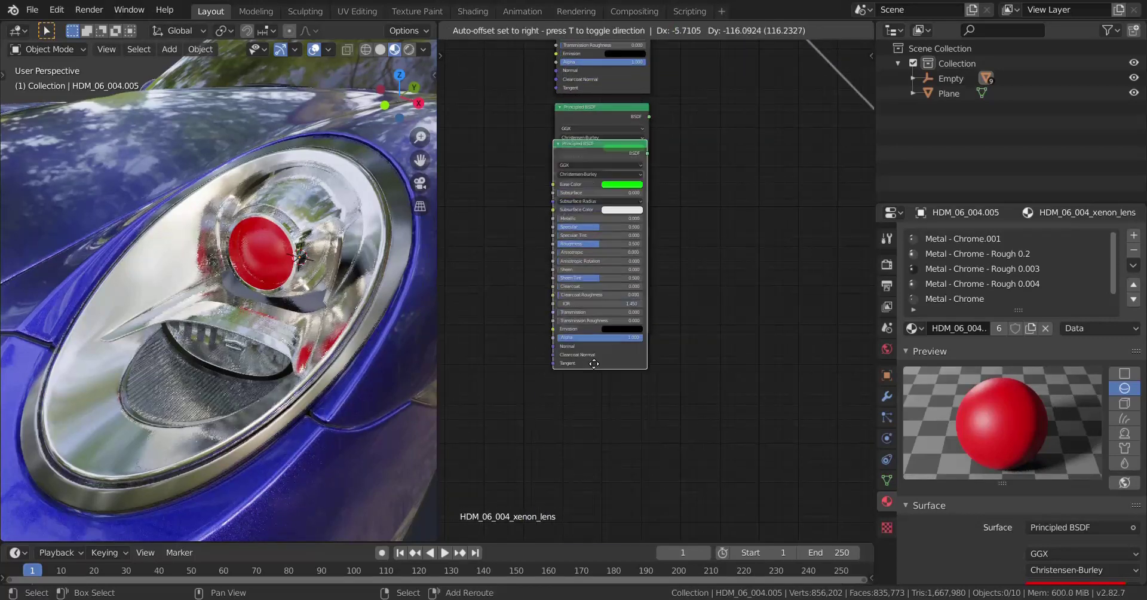
{"action": "left_click", "coordinate": [605, 371]}
{"action": "scroll", "coordinate": [658, 275], "scroll_direction": "up", "scroll_amount": 1}
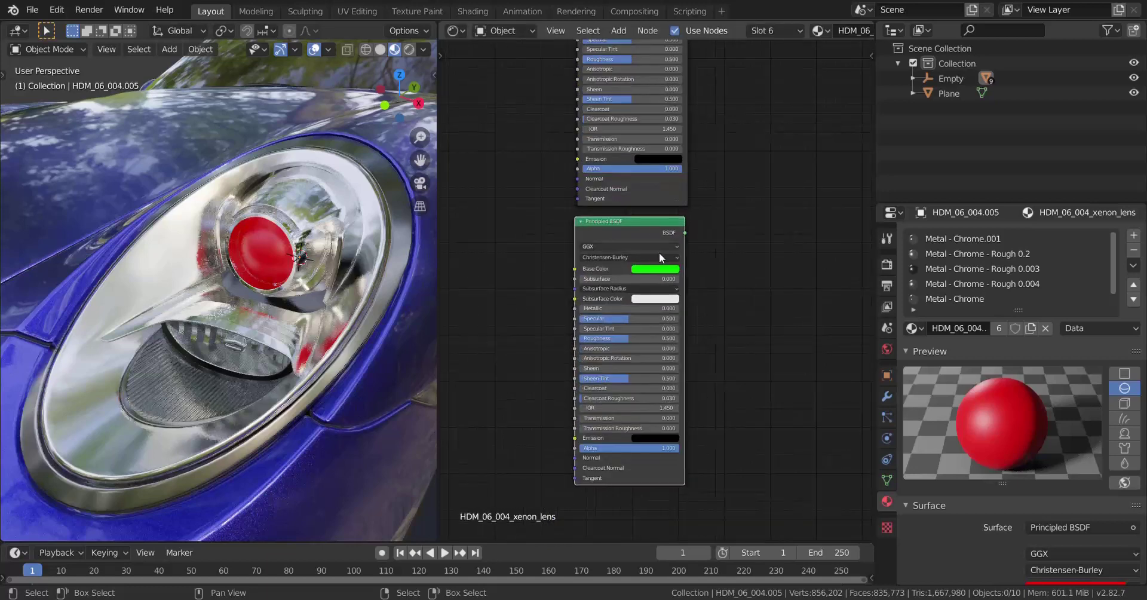
{"action": "left_click", "coordinate": [650, 268]}
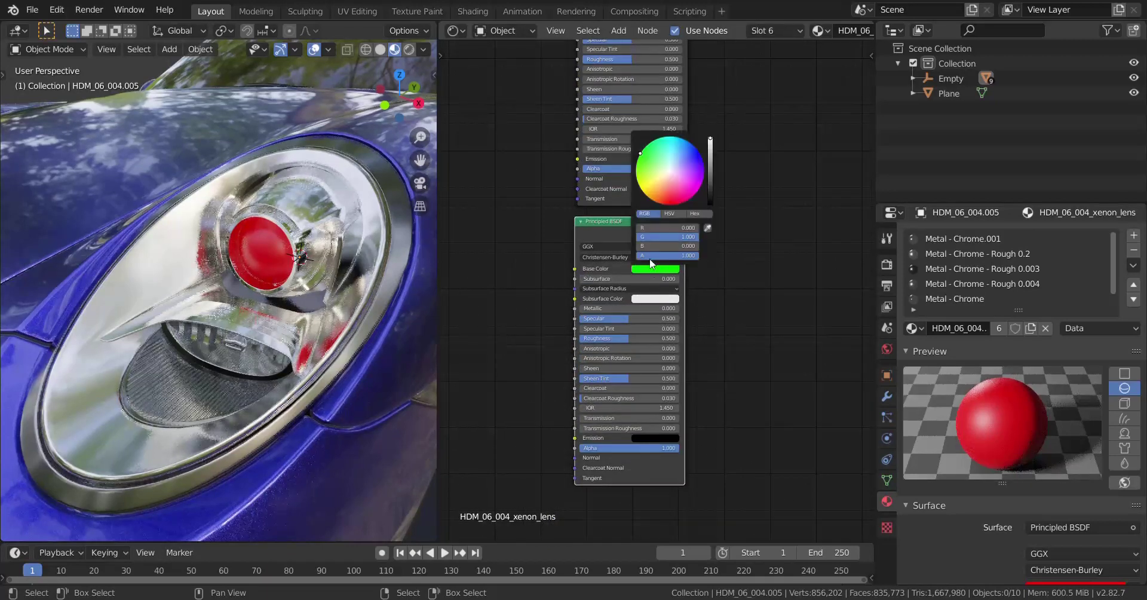
{"action": "left_click_drag", "start_coordinate": [675, 237], "coordinate": [697, 246]}
Step: Move all three Principled BSDF nodes together farther away from the Material Output to make room between them
{"action": "scroll", "coordinate": [676, 263], "scroll_direction": "down", "scroll_amount": 4}
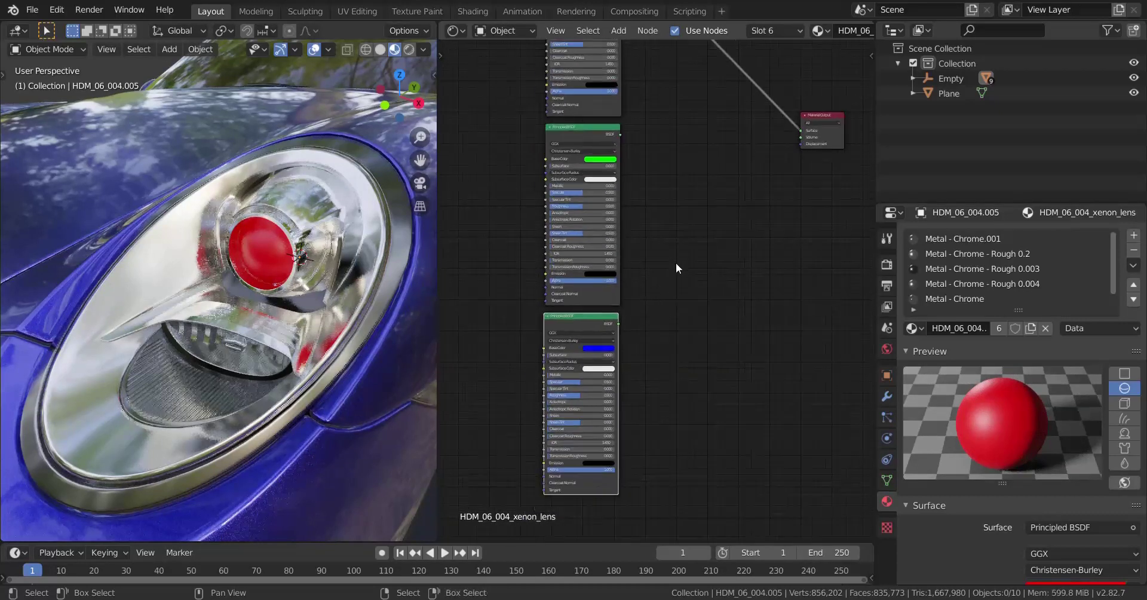
{"action": "left_click_drag", "start_coordinate": [553, 62], "coordinate": [711, 452]}
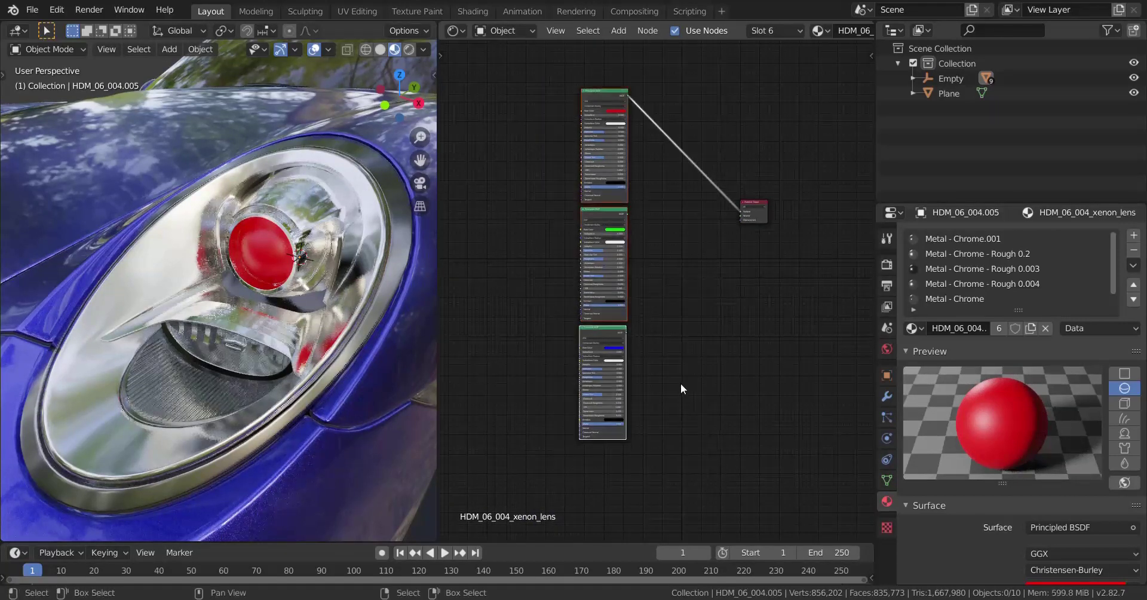
{"action": "key", "text": "g"}
{"action": "left_click", "coordinate": [627, 422]}
{"action": "scroll", "coordinate": [576, 367], "scroll_direction": "up", "scroll_amount": 4}
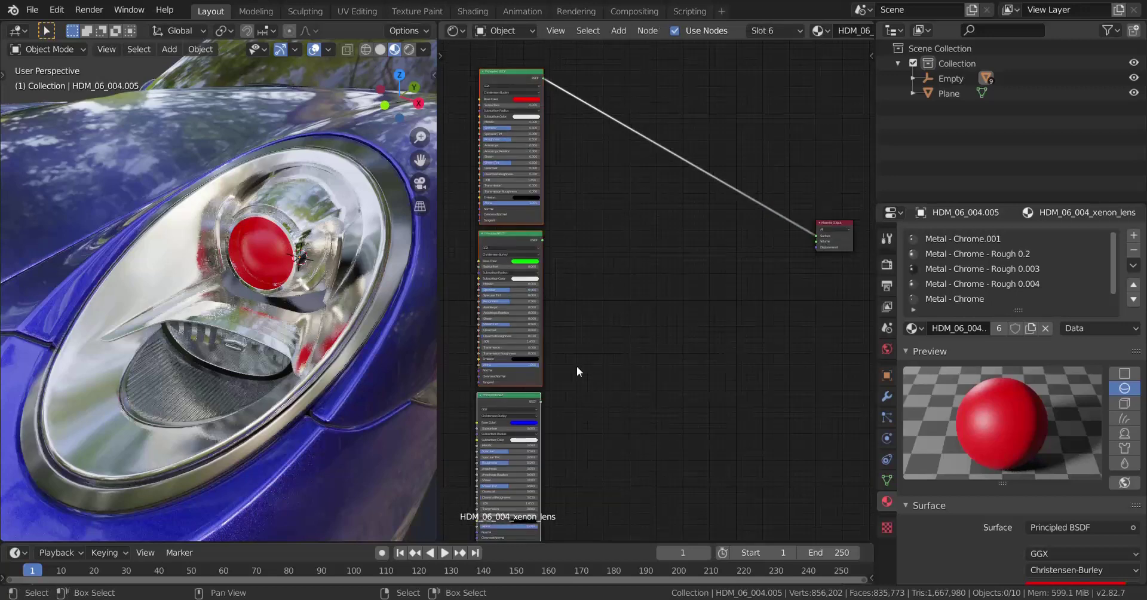
Step: Add an Add Shader node between the Principled BSDF nodes and the Material Output
{"action": "key", "text": "shift+a"}
{"action": "mouse_move", "coordinate": [618, 338]}
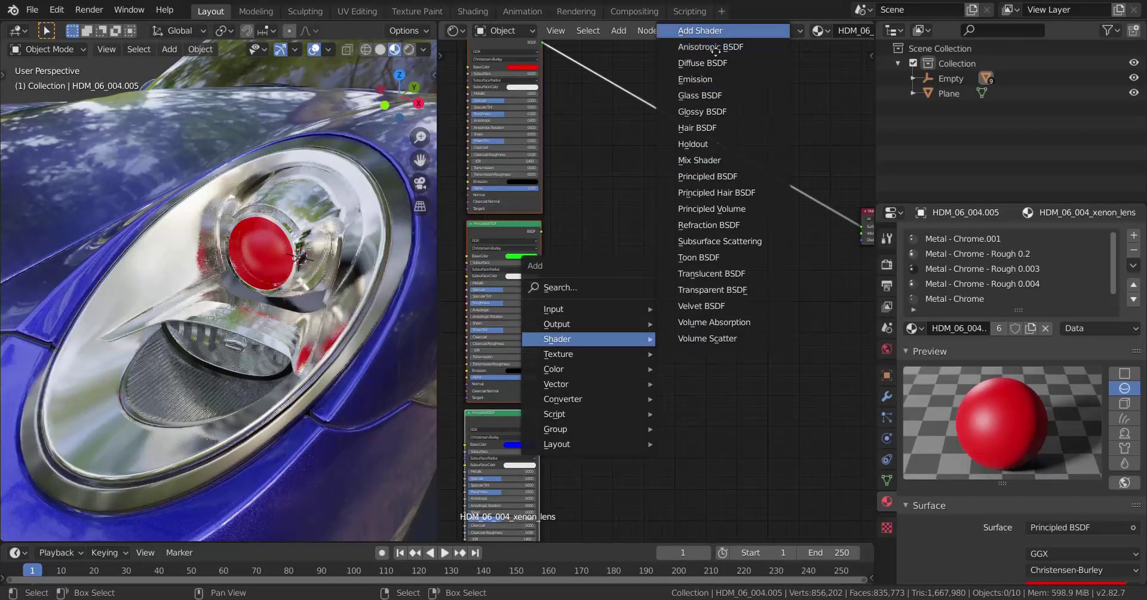
{"action": "left_click", "coordinate": [717, 31]}
{"action": "left_click", "coordinate": [594, 206]}
Step: Connect the red and green Principled BSDF outputs to the Add Shader's first and second inputs
{"action": "middle_click_drag", "start_coordinate": [594, 206], "coordinate": [610, 268]}
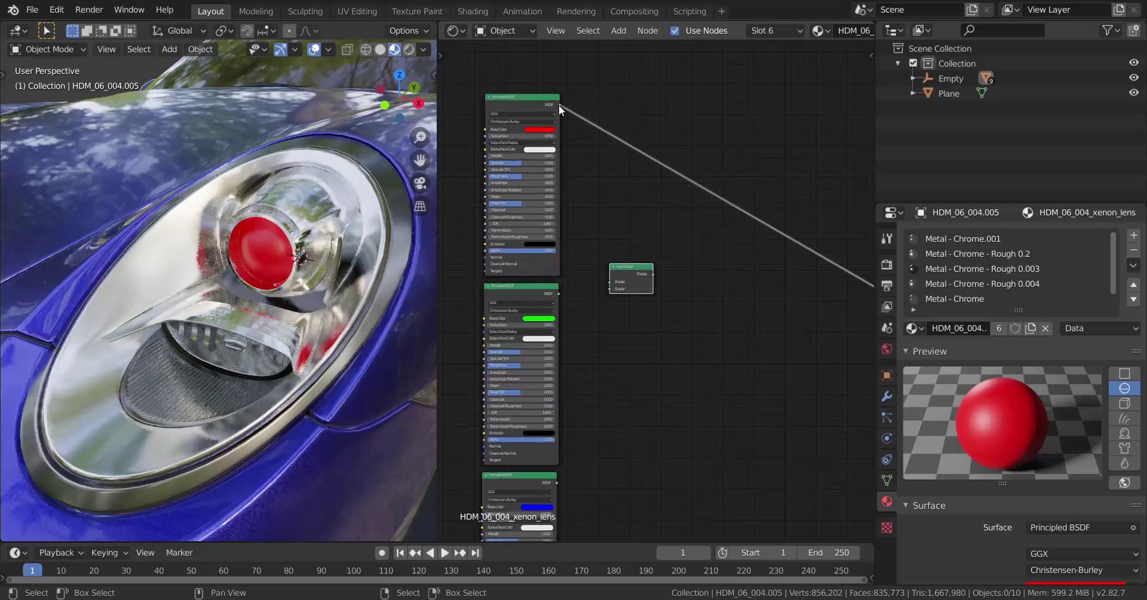
{"action": "left_click_drag", "start_coordinate": [558, 105], "coordinate": [603, 283]}
{"action": "left_click", "coordinate": [536, 296]}
{"action": "left_click", "coordinate": [630, 269], "text": "shift"}
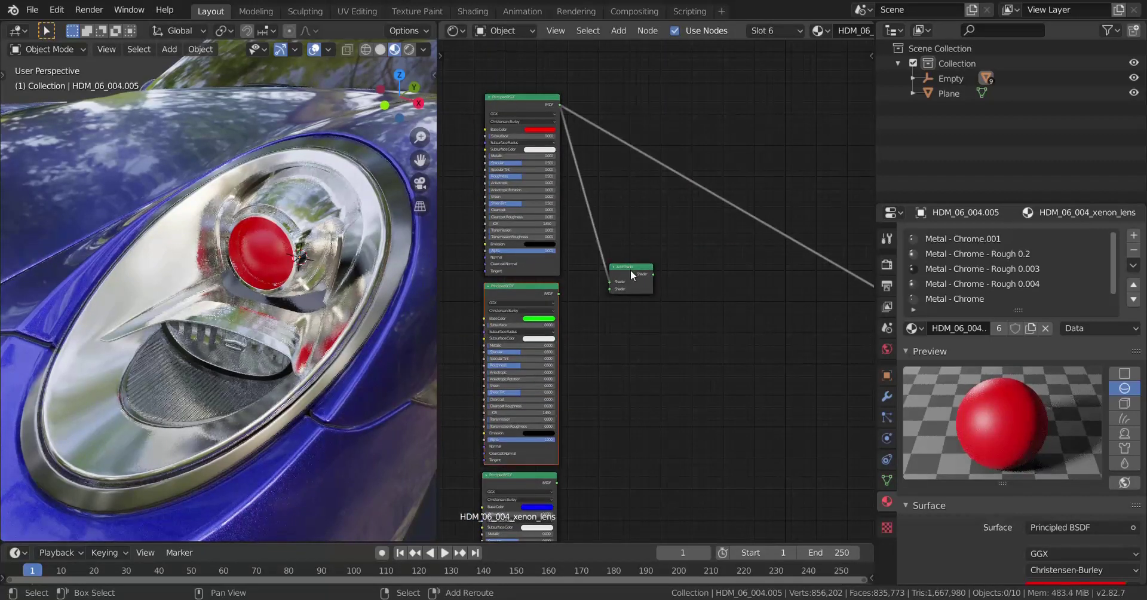
{"action": "key", "text": "f"}
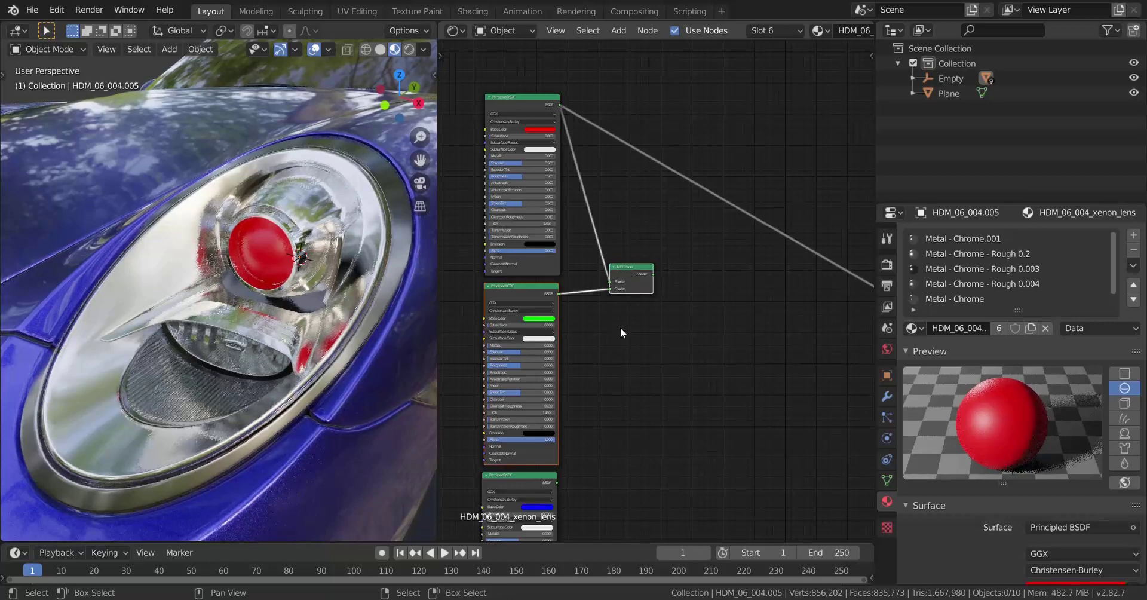
Step: Duplicate the Add Shader node and place the copy lower and closer to the Material Output
{"action": "middle_click_drag", "start_coordinate": [624, 309], "coordinate": [634, 189]}
{"action": "scroll", "coordinate": [630, 259], "scroll_direction": "up", "scroll_amount": 2}
{"action": "left_click", "coordinate": [607, 146]}
{"action": "key", "text": "shift+d"}
{"action": "left_click", "coordinate": [731, 294]}
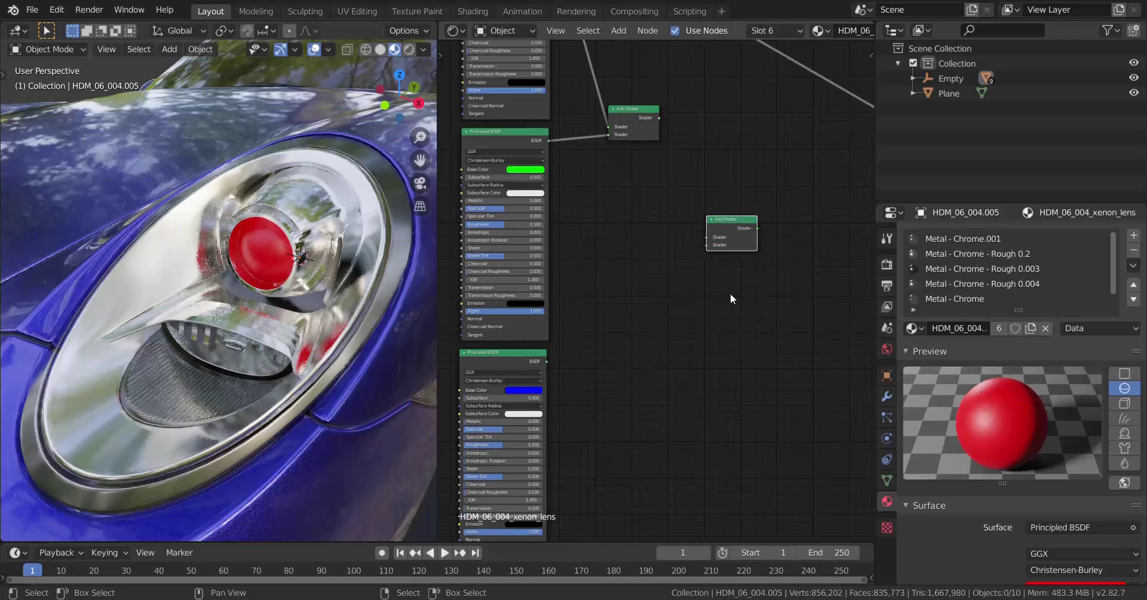
Step: Feed the first Add Shader and the blue Principled BSDF into the second Add Shader's two inputs
{"action": "left_click_drag", "start_coordinate": [659, 117], "coordinate": [711, 236]}
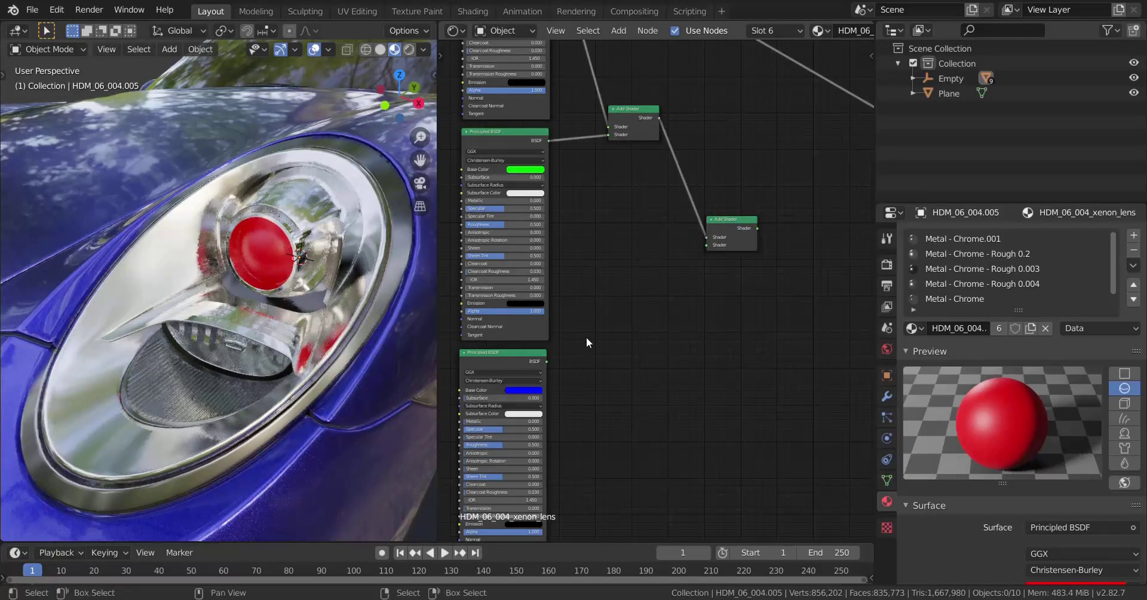
{"action": "left_click", "coordinate": [726, 227], "text": "shift"}
{"action": "key", "text": "f"}
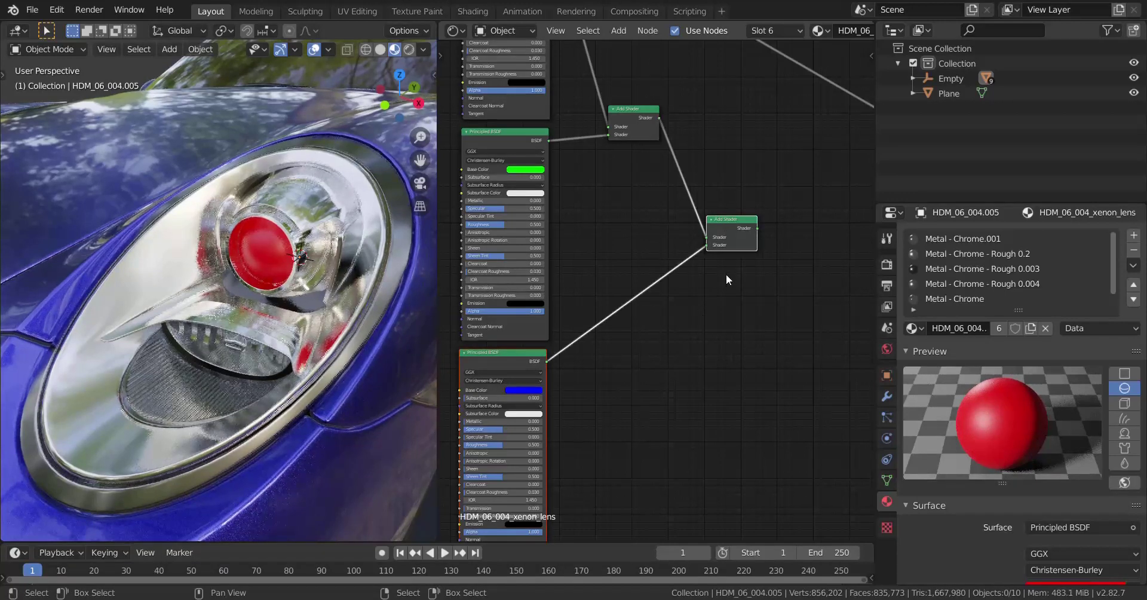
Step: Connect the second Add Shader to the Material Output's Surface input in place of the red shader
{"action": "middle_click_drag", "start_coordinate": [726, 273], "coordinate": [634, 317]}
{"action": "scroll", "coordinate": [693, 263], "scroll_direction": "up", "scroll_amount": 1}
{"action": "middle_click_drag", "start_coordinate": [693, 263], "coordinate": [671, 298]}
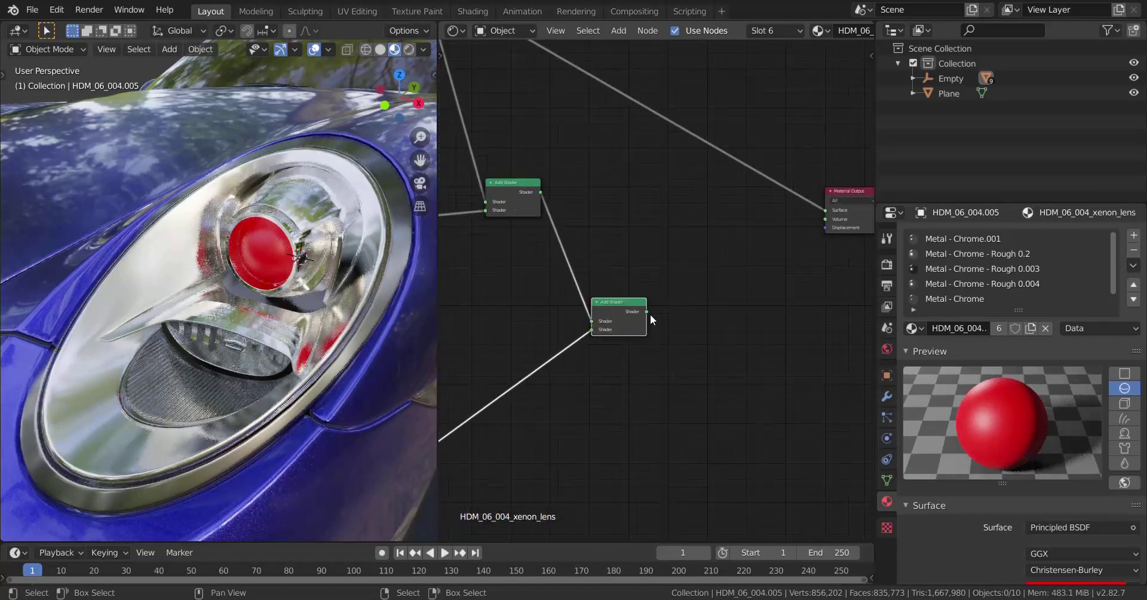
{"action": "left_click_drag", "start_coordinate": [647, 311], "coordinate": [828, 212]}
Step: Set the red Principled BSDF's Transmission to 1
{"action": "scroll", "coordinate": [610, 318], "scroll_direction": "down", "scroll_amount": 4}
{"action": "middle_click_drag", "start_coordinate": [492, 273], "coordinate": [548, 285]}
{"action": "scroll", "coordinate": [547, 284], "scroll_direction": "up", "scroll_amount": 5}
{"action": "middle_click_drag", "start_coordinate": [526, 216], "coordinate": [613, 333]}
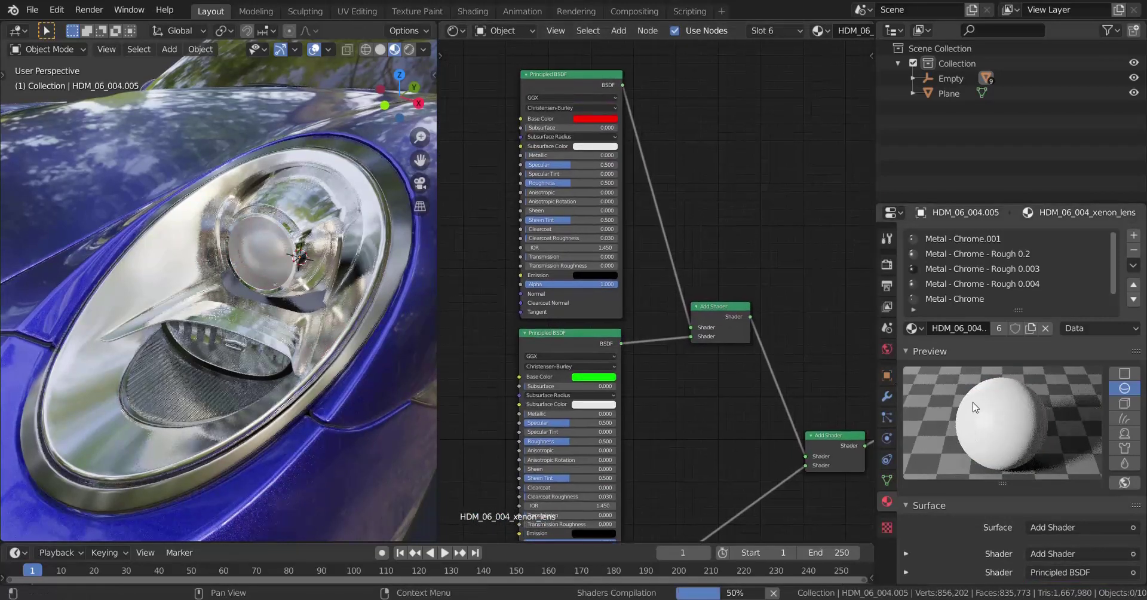
{"action": "scroll", "coordinate": [540, 368], "scroll_direction": "up", "scroll_amount": 2}
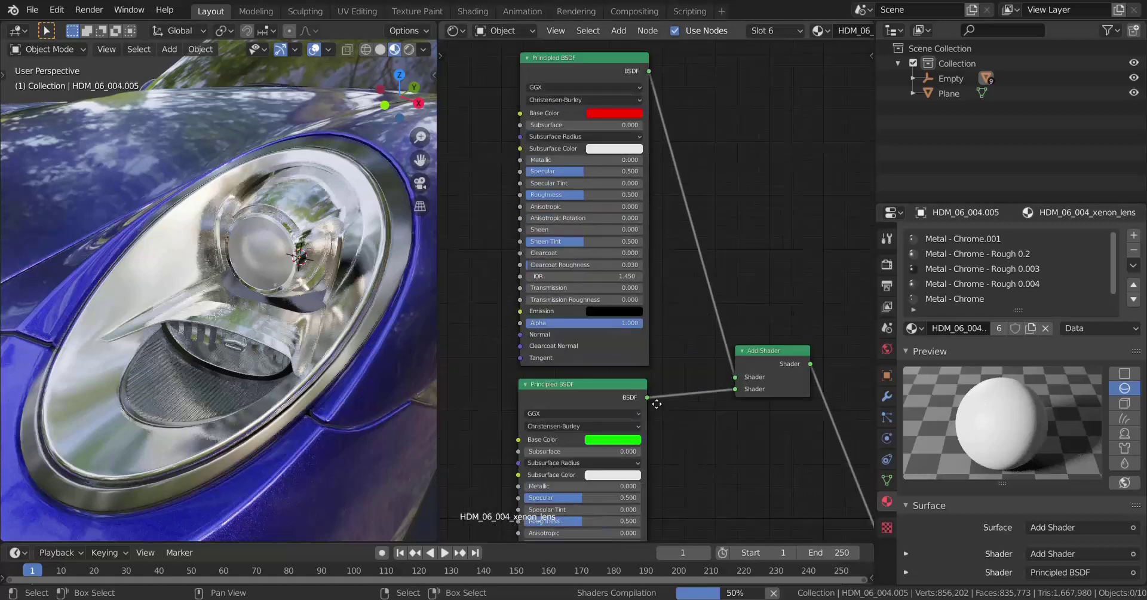
{"action": "scroll", "coordinate": [577, 352], "scroll_direction": "up", "scroll_amount": 2}
{"action": "left_click_drag", "start_coordinate": [576, 350], "coordinate": [687, 345]}
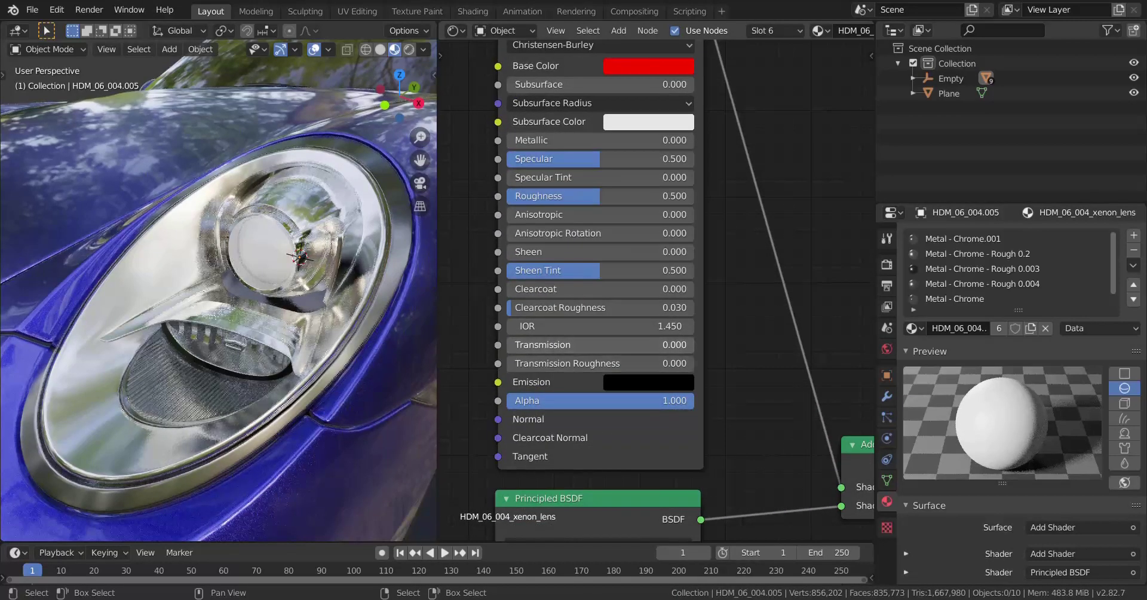
Step: Set the green Principled BSDF's Transmission to 1
{"action": "scroll", "coordinate": [687, 347], "scroll_direction": "down", "scroll_amount": 7}
{"action": "middle_click_drag", "start_coordinate": [679, 418], "coordinate": [675, 236]}
{"action": "scroll", "coordinate": [675, 237], "scroll_direction": "up", "scroll_amount": 5}
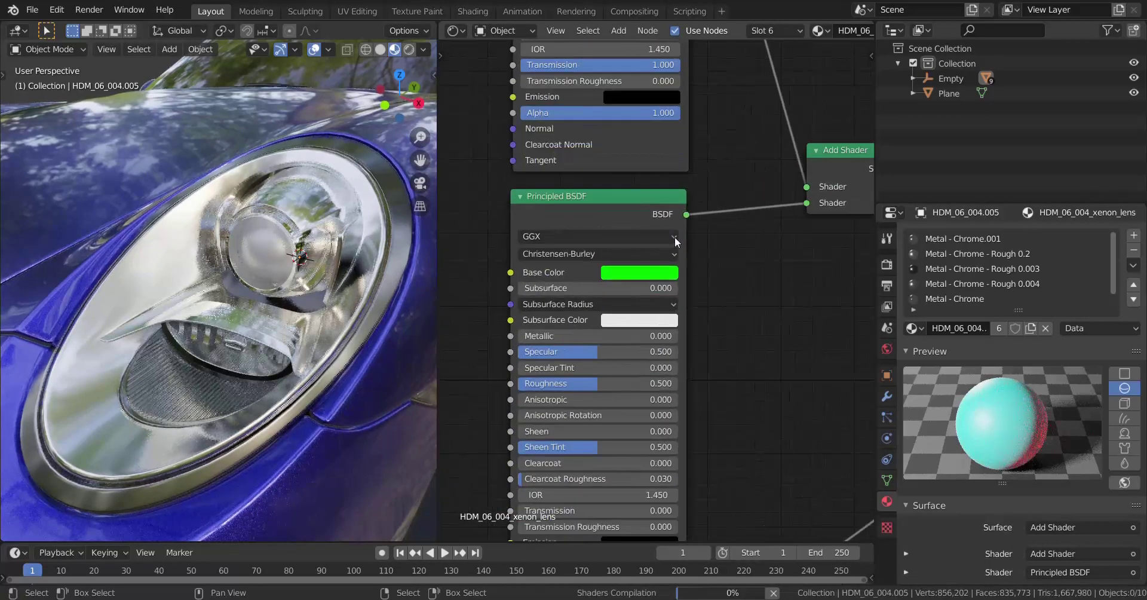
{"action": "middle_click_drag", "start_coordinate": [608, 385], "coordinate": [617, 194]}
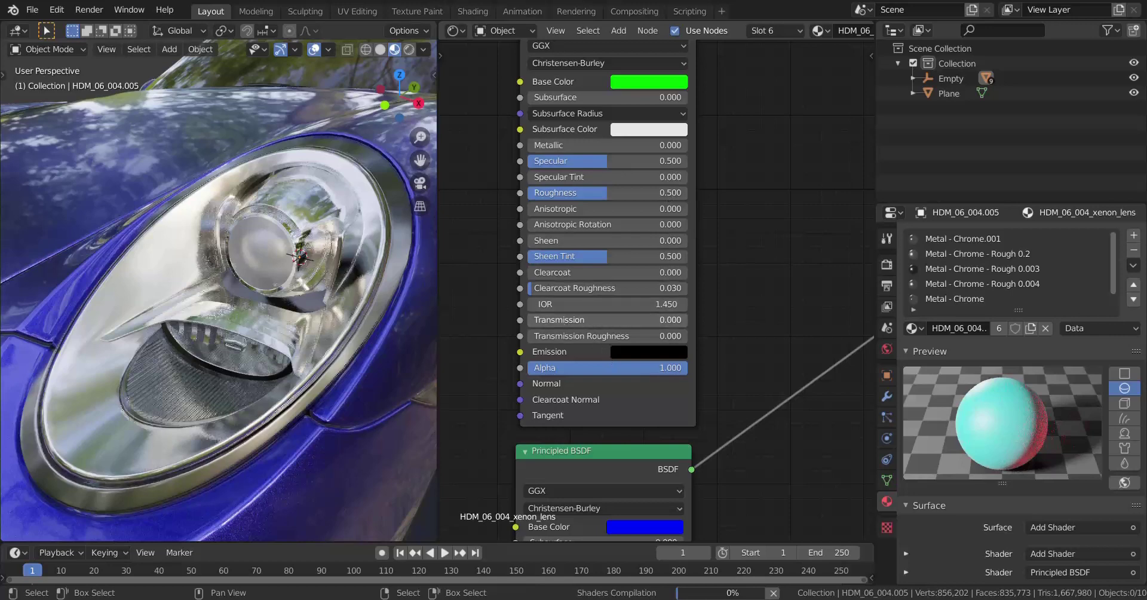
{"action": "left_click_drag", "start_coordinate": [574, 319], "coordinate": [689, 321]}
Step: Set the blue Principled BSDF's Transmission to 1 and switch the 3D viewport to Solid shading
{"action": "scroll", "coordinate": [689, 321], "scroll_direction": "down", "scroll_amount": 3}
{"action": "scroll", "coordinate": [656, 400], "scroll_direction": "up", "scroll_amount": 3}
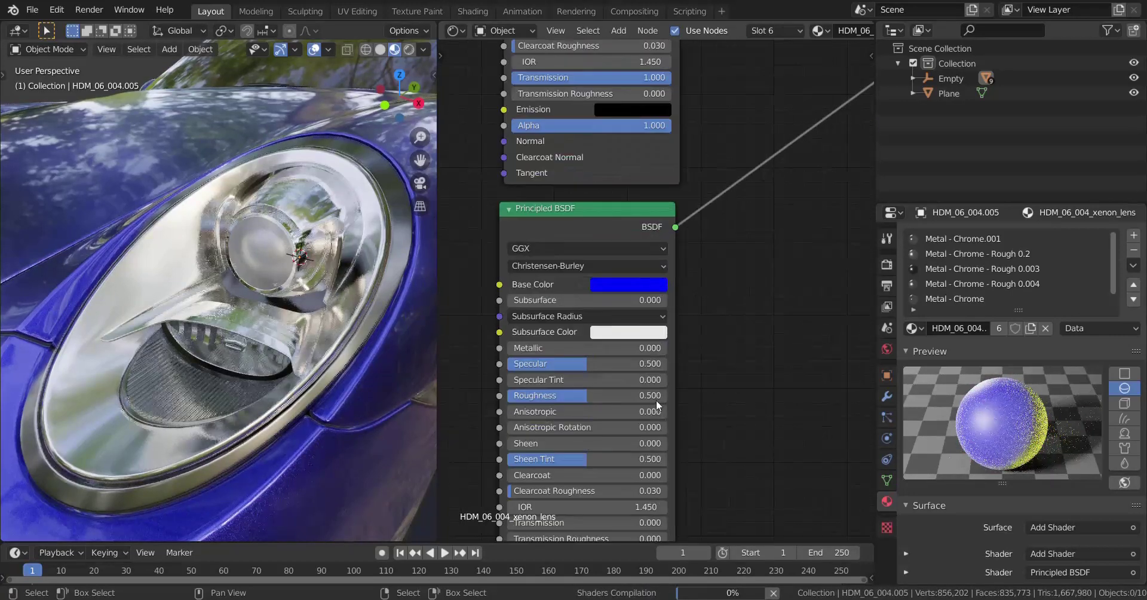
{"action": "middle_click_drag", "start_coordinate": [656, 400], "coordinate": [659, 302]}
{"action": "scroll", "coordinate": [659, 302], "scroll_direction": "up", "scroll_amount": 3}
{"action": "middle_click_drag", "start_coordinate": [627, 436], "coordinate": [657, 338]}
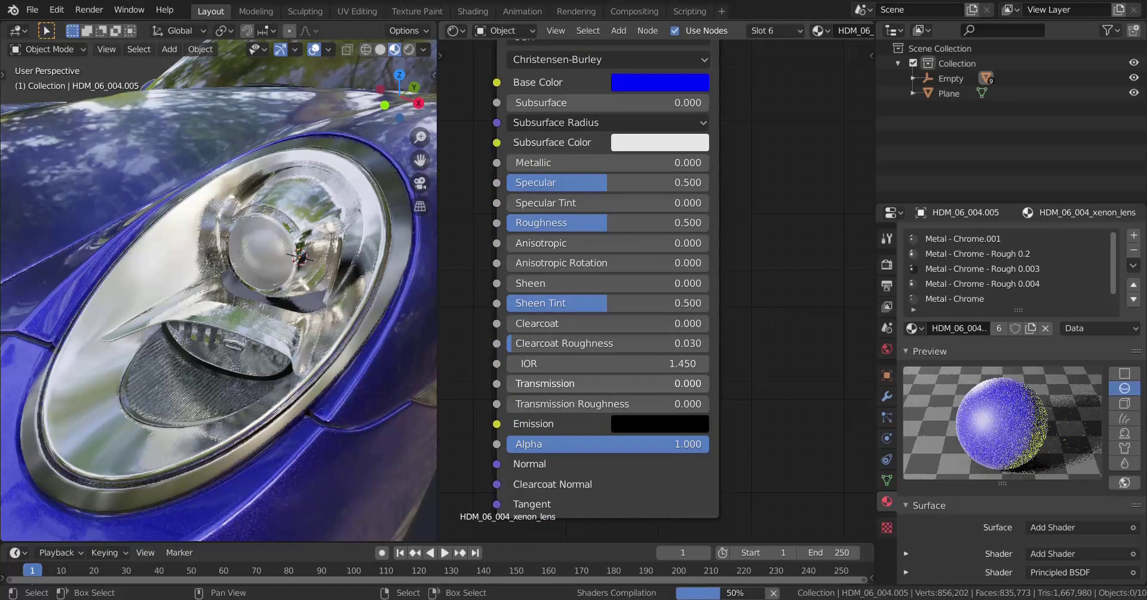
{"action": "left_click_drag", "start_coordinate": [608, 384], "coordinate": [708, 383]}
{"action": "scroll", "coordinate": [256, 295], "scroll_direction": "down", "scroll_amount": 1}
{"action": "key", "text": "z"}
{"action": "left_click", "coordinate": [353, 317]}
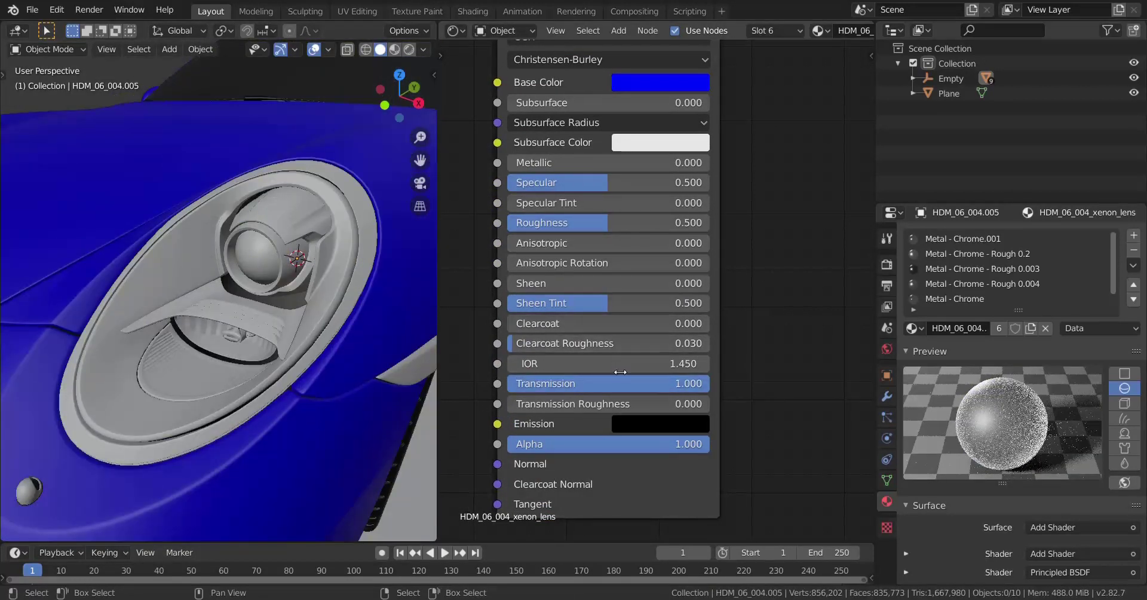
{"action": "left_click_drag", "start_coordinate": [621, 382], "coordinate": [708, 384]}
Step: Set the blue Principled BSDF's Roughness to 0
{"action": "scroll", "coordinate": [720, 333], "scroll_direction": "down", "scroll_amount": 3}
{"action": "middle_click_drag", "start_coordinate": [720, 332], "coordinate": [704, 368]}
{"action": "scroll", "coordinate": [670, 341], "scroll_direction": "up", "scroll_amount": 2}
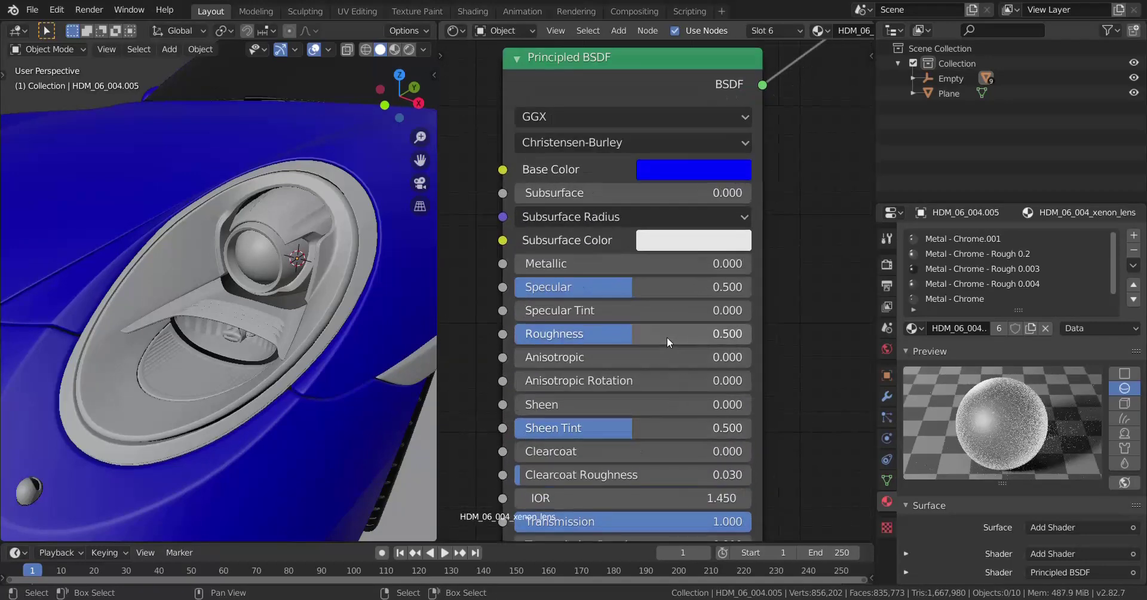
{"action": "left_click_drag", "start_coordinate": [629, 333], "coordinate": [511, 334]}
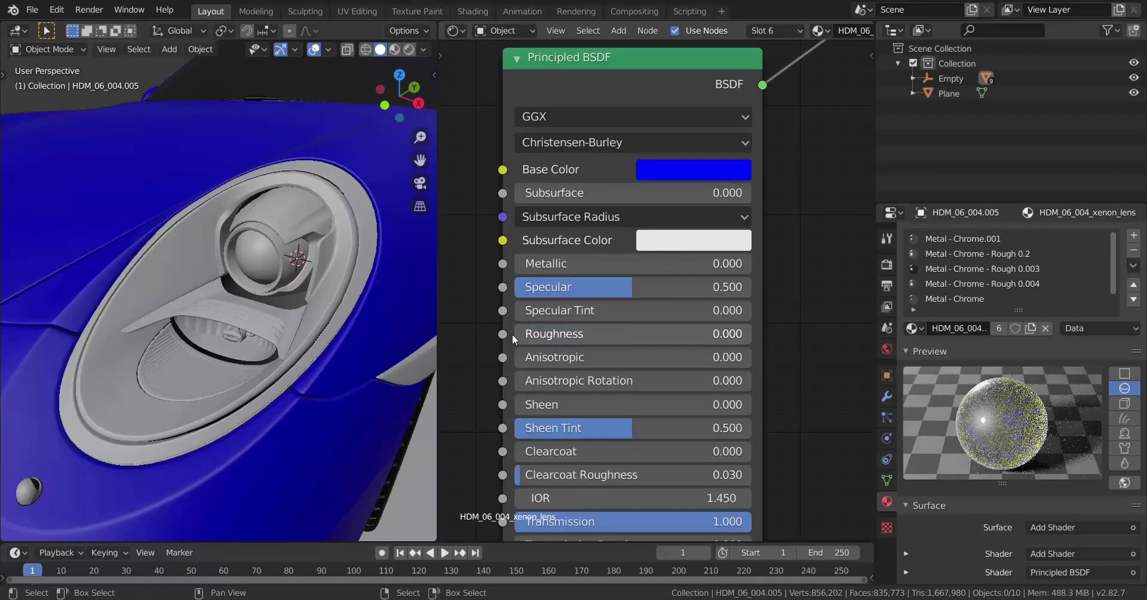
Step: Set the green Principled BSDF's Roughness to 0
{"action": "scroll", "coordinate": [512, 335], "scroll_direction": "down", "scroll_amount": 3}
{"action": "middle_click_drag", "start_coordinate": [632, 53], "coordinate": [645, 462]}
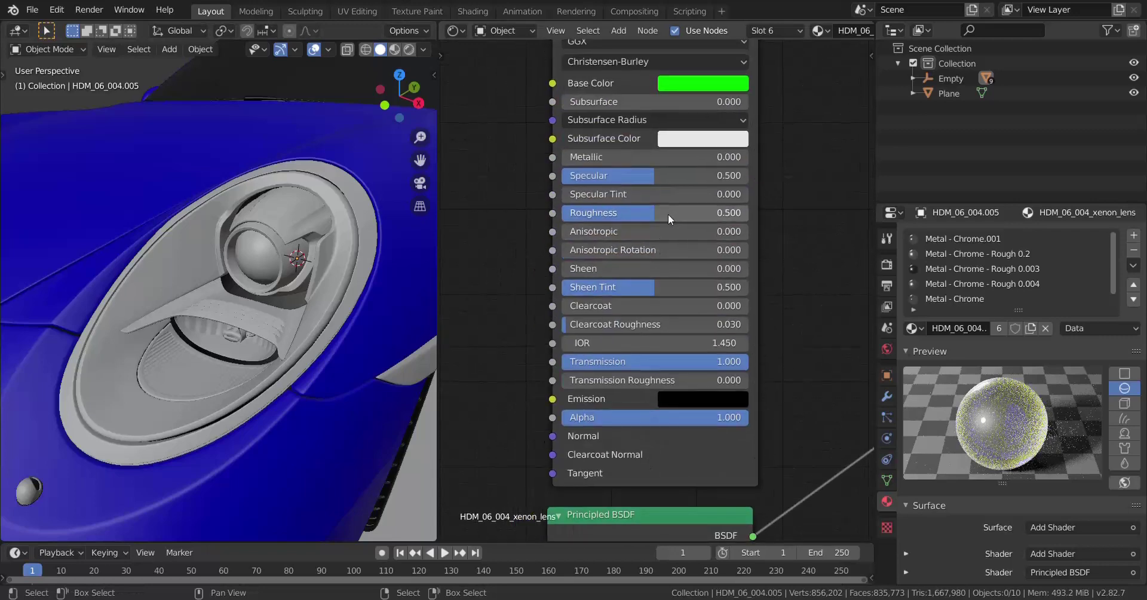
{"action": "left_click_drag", "start_coordinate": [668, 213], "coordinate": [562, 214]}
Step: Set the red Principled BSDF's Roughness to 0
{"action": "middle_click_drag", "start_coordinate": [607, 251], "coordinate": [614, 40]}
{"action": "middle_click_drag", "start_coordinate": [658, 208], "coordinate": [645, 383]}
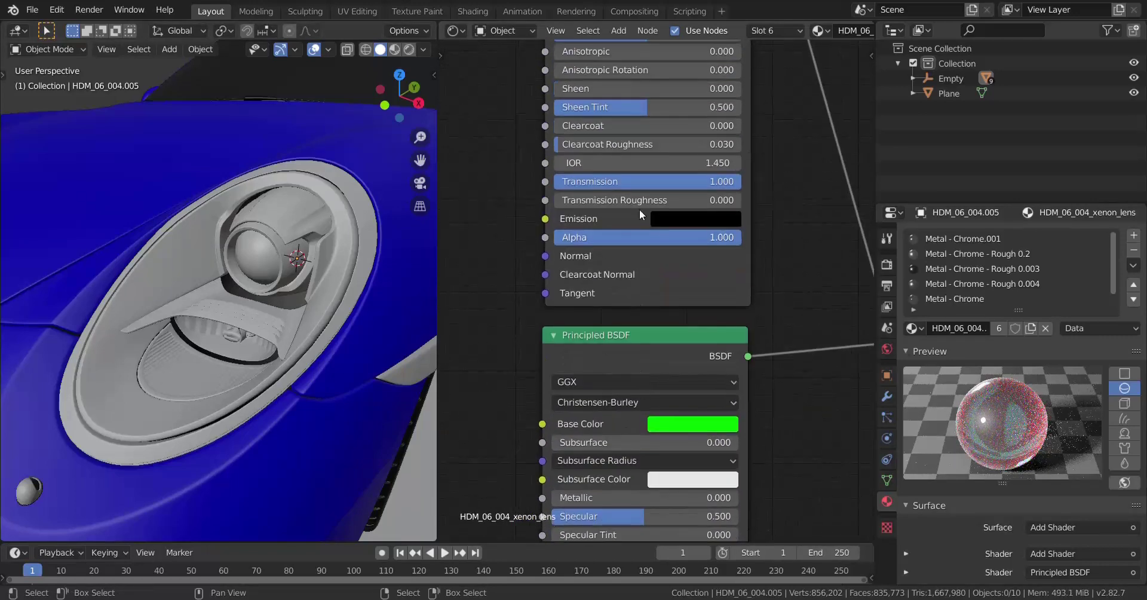
{"action": "scroll", "coordinate": [639, 209], "scroll_direction": "up", "scroll_amount": 5, "text": "shift"}
{"action": "left_click_drag", "start_coordinate": [668, 140], "coordinate": [598, 141]}
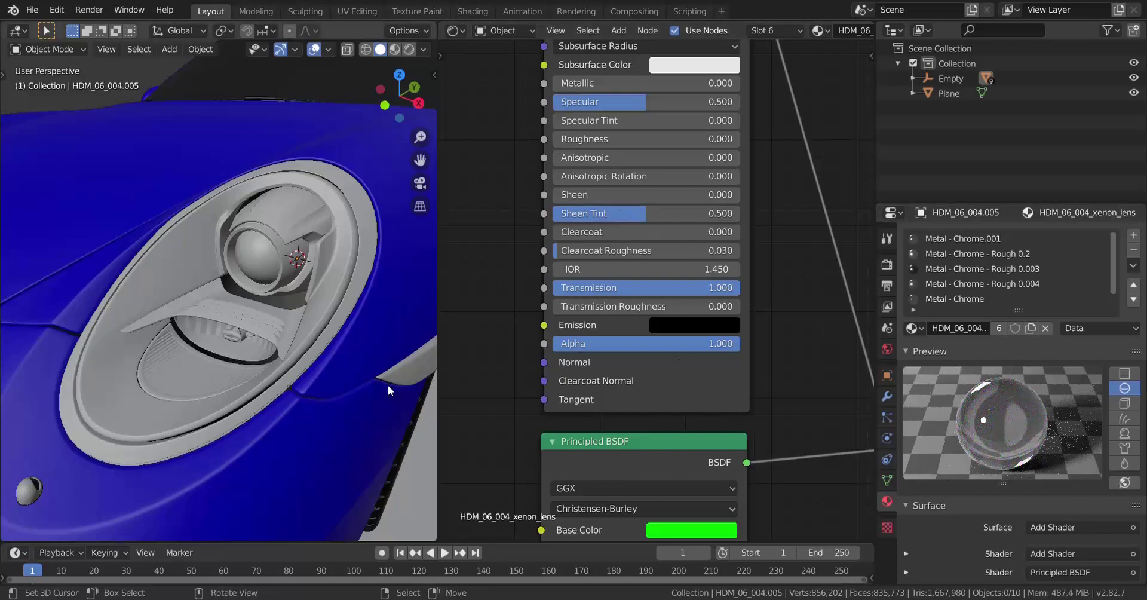
Step: Switch the 3D viewport back to Material Preview shading and inspect the xenon lens up close
{"action": "key", "text": "z"}
{"action": "left_click", "coordinate": [304, 371]}
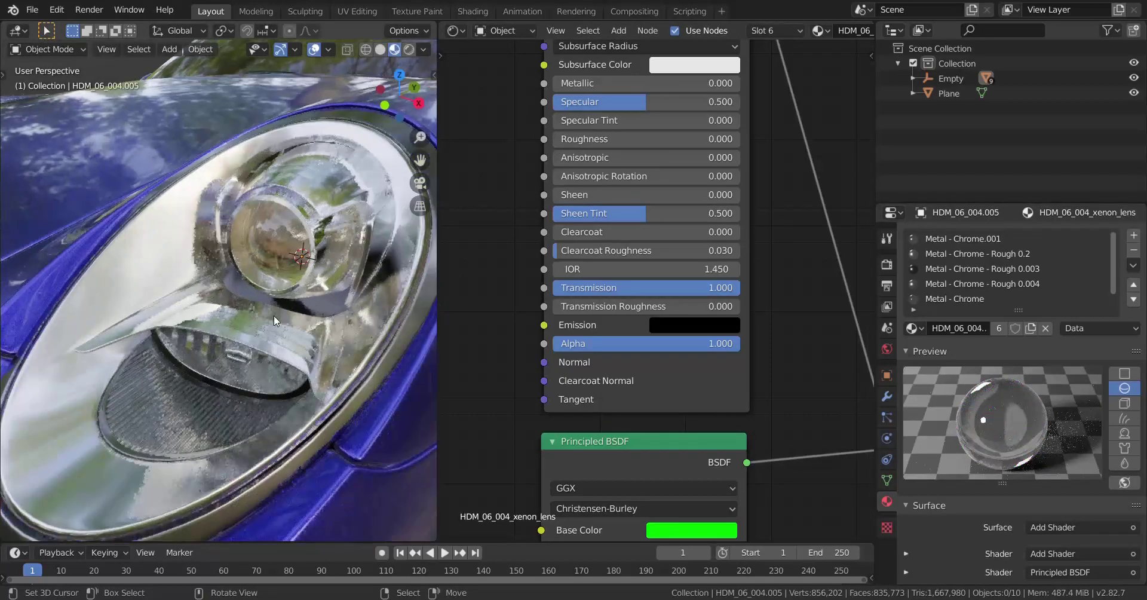
{"action": "scroll", "coordinate": [232, 397], "scroll_direction": "up", "scroll_amount": 4}
{"action": "middle_click_drag", "start_coordinate": [246, 416], "coordinate": [280, 338], "text": "shift"}
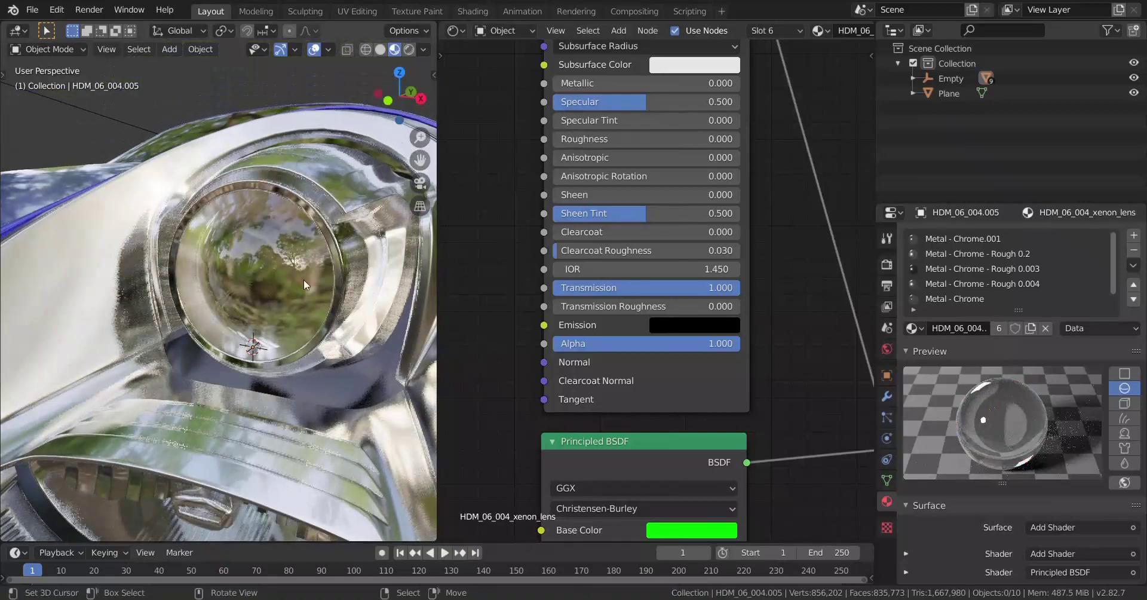
Step: Review the settings of the red, green and blue Principled BSDF nodes and their Add Shader connections
{"action": "scroll", "coordinate": [657, 298], "scroll_direction": "down", "scroll_amount": 4}
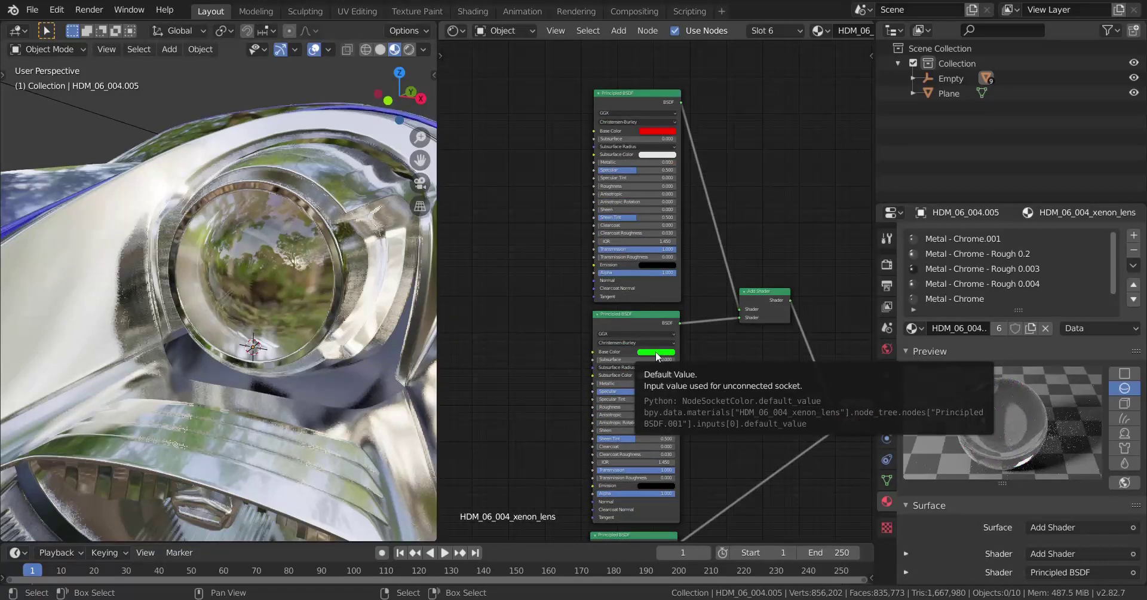
{"action": "scroll", "coordinate": [657, 356], "scroll_direction": "up", "scroll_amount": 3}
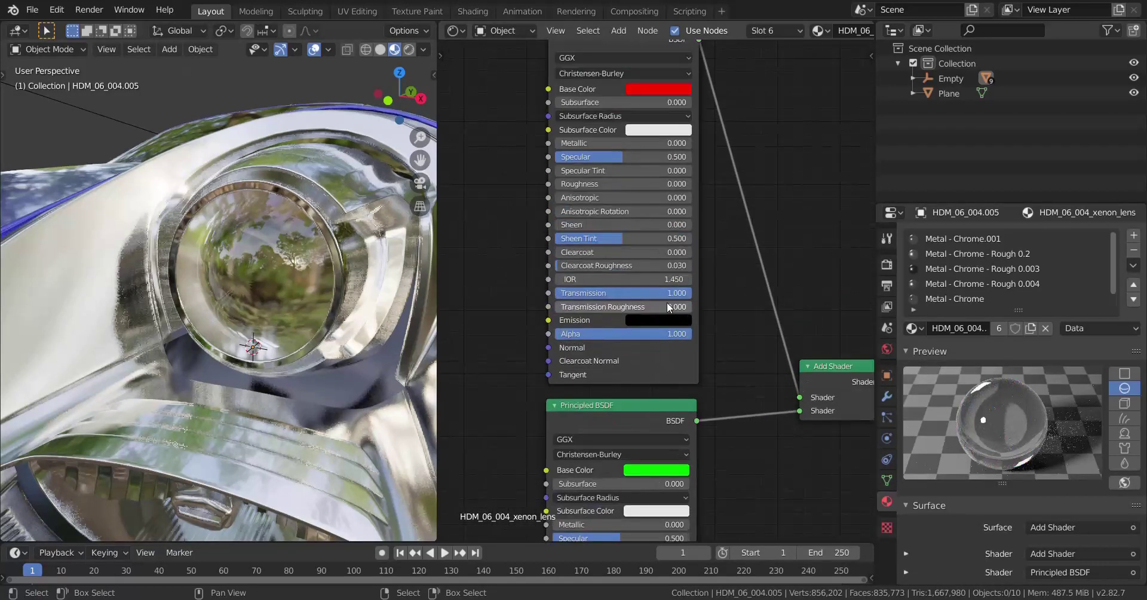
{"action": "scroll", "coordinate": [667, 302], "scroll_direction": "up", "scroll_amount": 3}
{"action": "scroll", "coordinate": [671, 362], "scroll_direction": "up", "scroll_amount": 2}
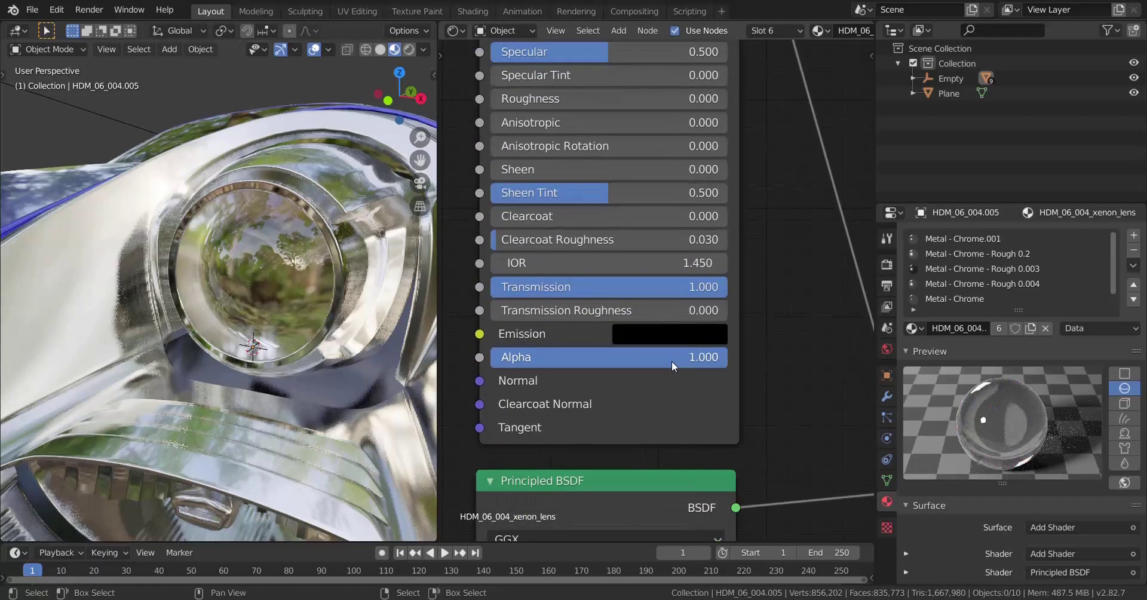
{"action": "scroll", "coordinate": [675, 365], "scroll_direction": "down", "scroll_amount": 2}
{"action": "middle_click_drag", "start_coordinate": [680, 387], "coordinate": [682, 328]}
{"action": "scroll", "coordinate": [683, 327], "scroll_direction": "down", "scroll_amount": 3}
{"action": "middle_click_drag", "start_coordinate": [672, 292], "coordinate": [671, 173]}
{"action": "scroll", "coordinate": [645, 305], "scroll_direction": "down", "scroll_amount": 2}
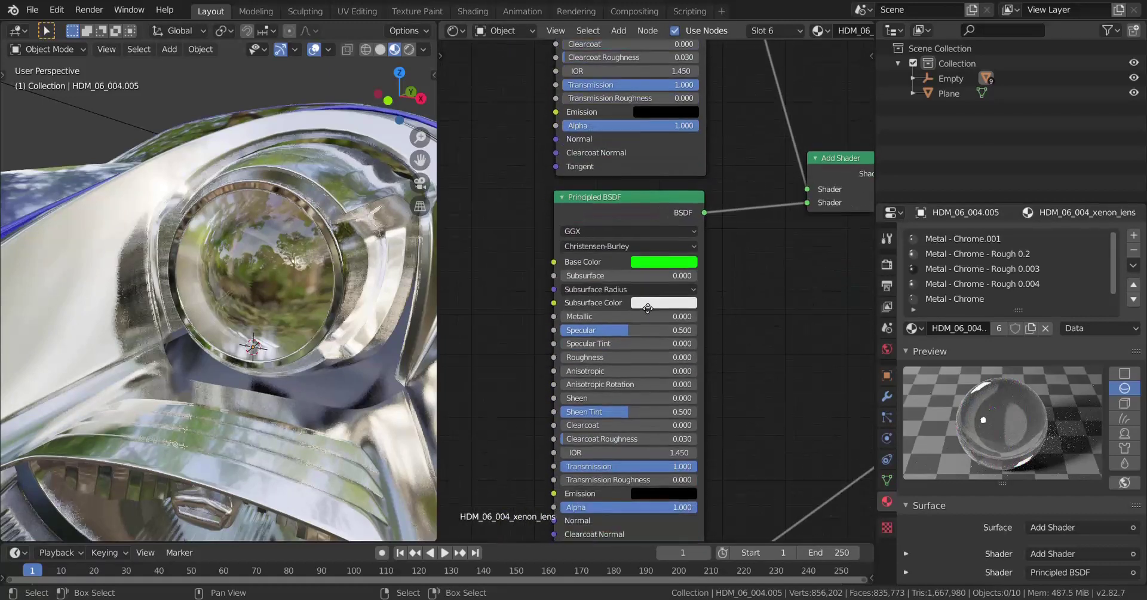
{"action": "scroll", "coordinate": [648, 310], "scroll_direction": "down", "scroll_amount": 3}
{"action": "middle_click_drag", "start_coordinate": [665, 472], "coordinate": [662, 329]}
{"action": "scroll", "coordinate": [658, 345], "scroll_direction": "down", "scroll_amount": 3}
{"action": "middle_click_drag", "start_coordinate": [692, 232], "coordinate": [694, 260]}
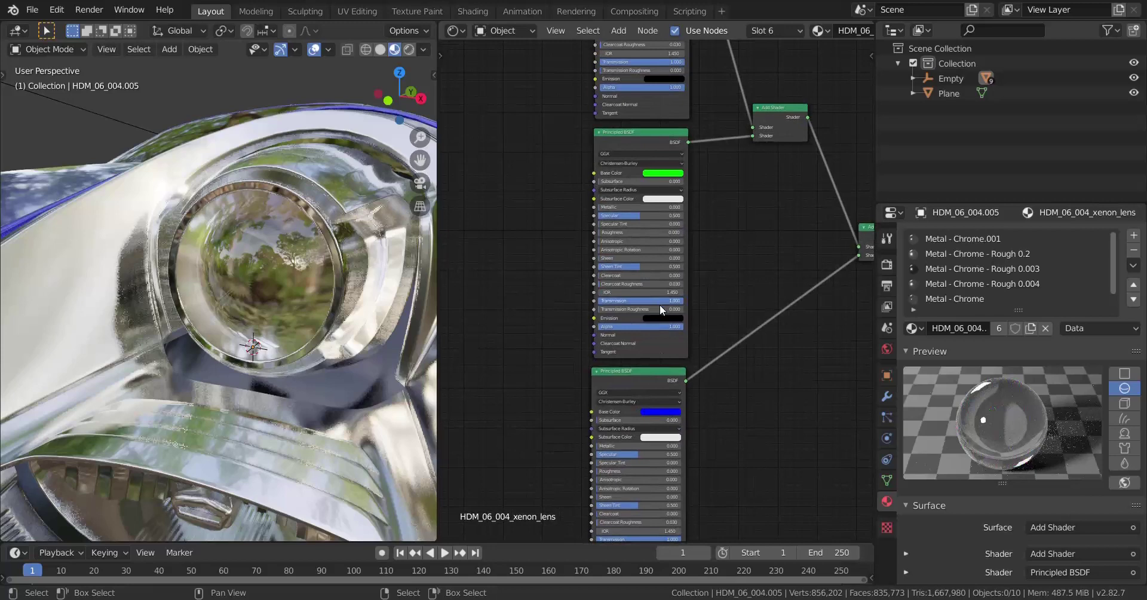
Step: Set the red Principled BSDF's IOR to 1.4
{"action": "middle_click_drag", "start_coordinate": [659, 305], "coordinate": [681, 455]}
{"action": "scroll", "coordinate": [702, 440], "scroll_direction": "up", "scroll_amount": 3}
{"action": "scroll", "coordinate": [662, 264], "scroll_direction": "up", "scroll_amount": 1}
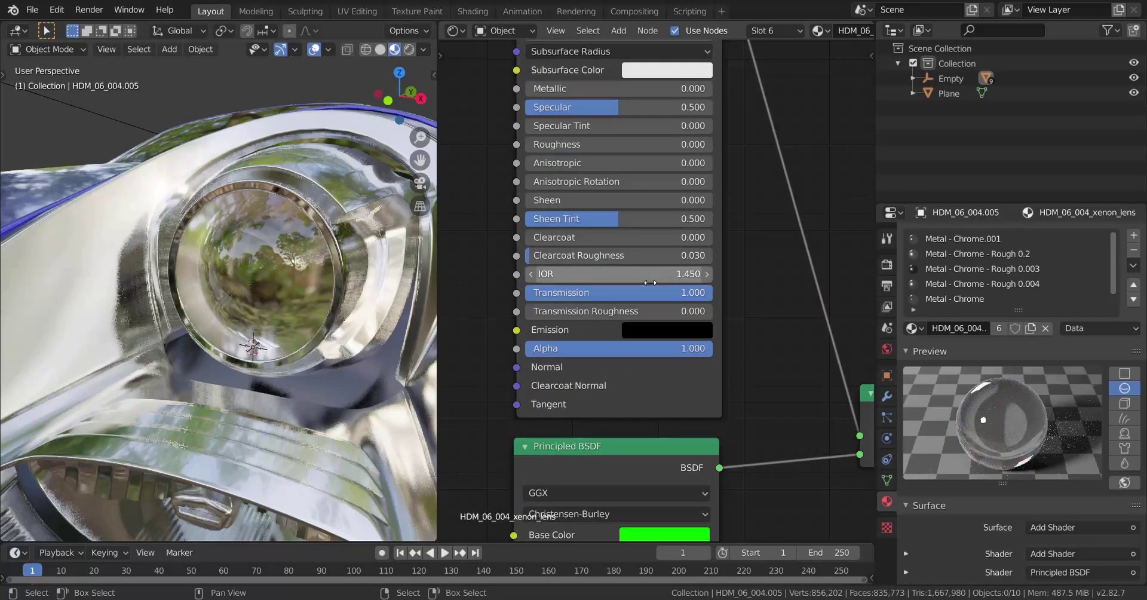
{"action": "scroll", "coordinate": [640, 282], "scroll_direction": "down", "scroll_amount": 2}
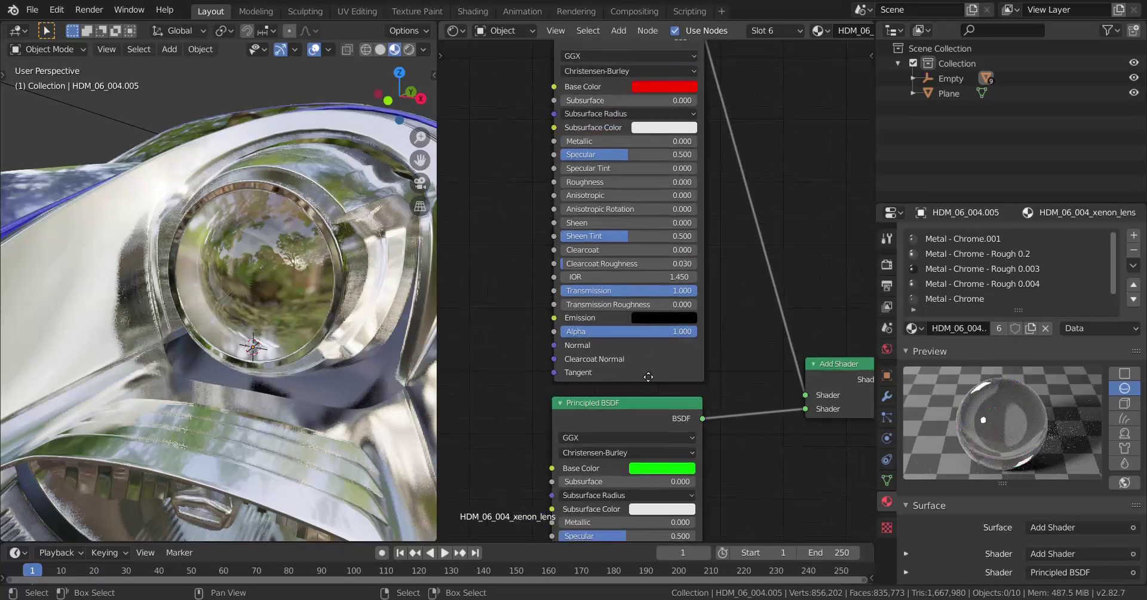
{"action": "scroll", "coordinate": [679, 236], "scroll_direction": "up", "scroll_amount": 2}
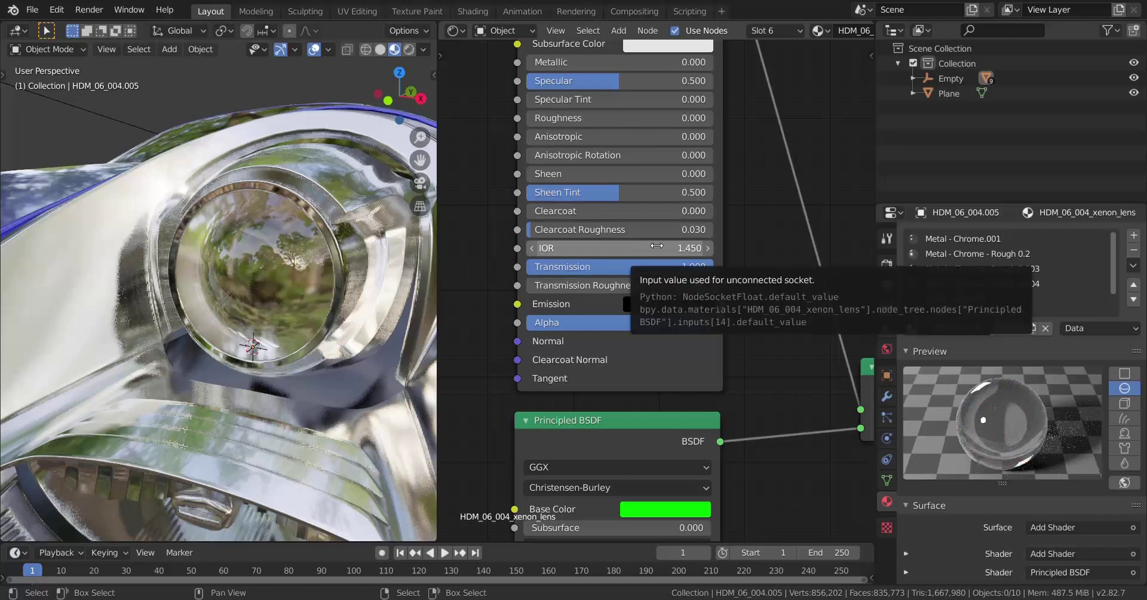
{"action": "scroll", "coordinate": [657, 246], "scroll_direction": "down", "scroll_amount": 4}
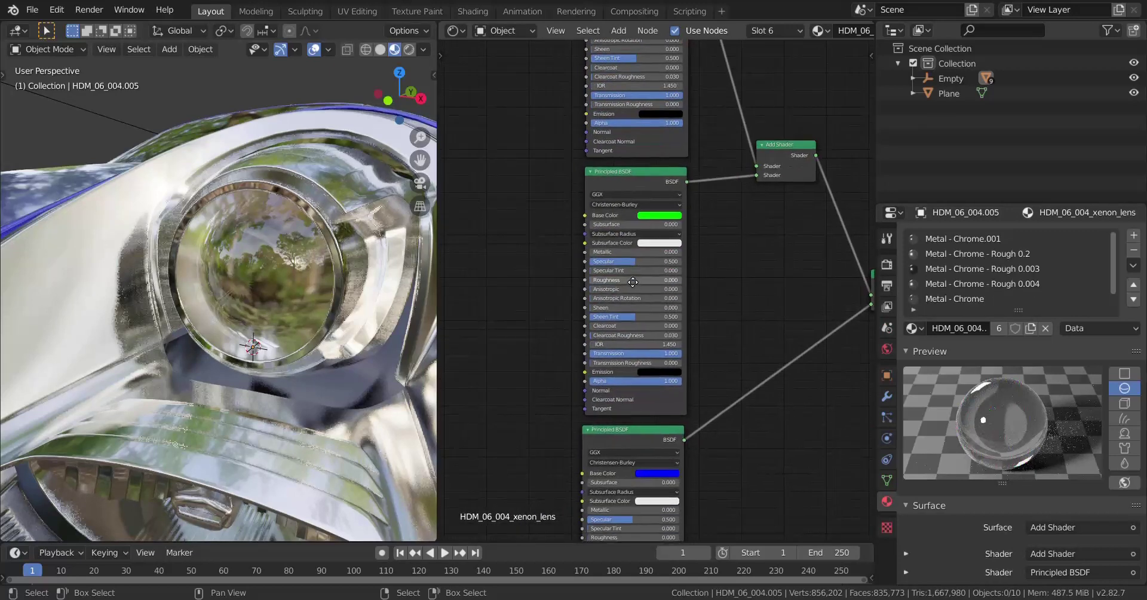
{"action": "scroll", "coordinate": [625, 447], "scroll_direction": "up", "scroll_amount": 5}
{"action": "scroll", "coordinate": [641, 429], "scroll_direction": "up", "scroll_amount": 1}
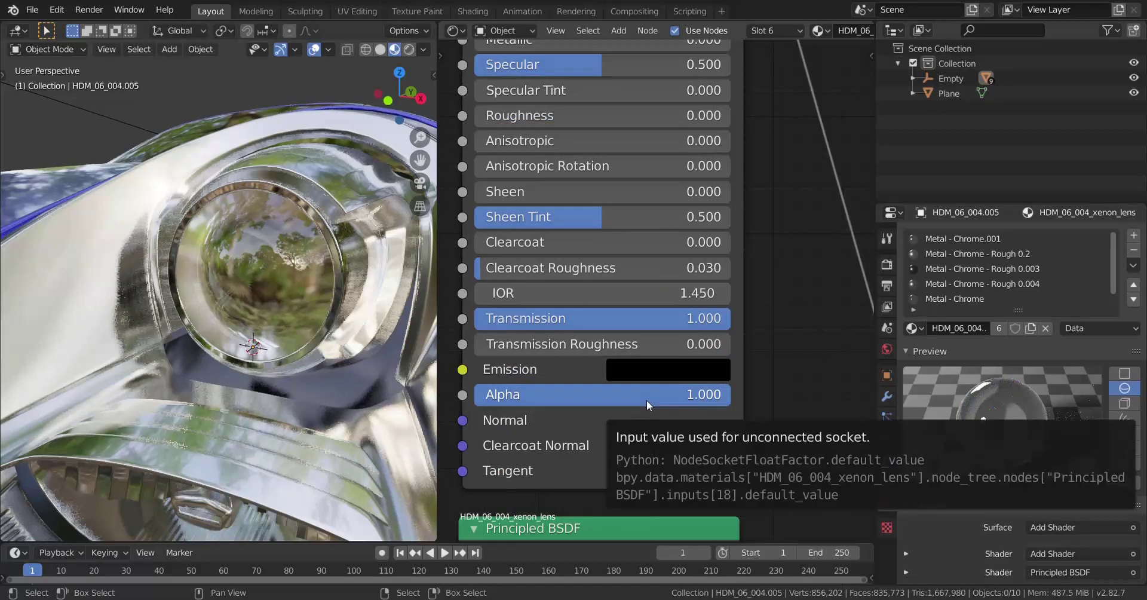
{"action": "left_click", "coordinate": [644, 294]}
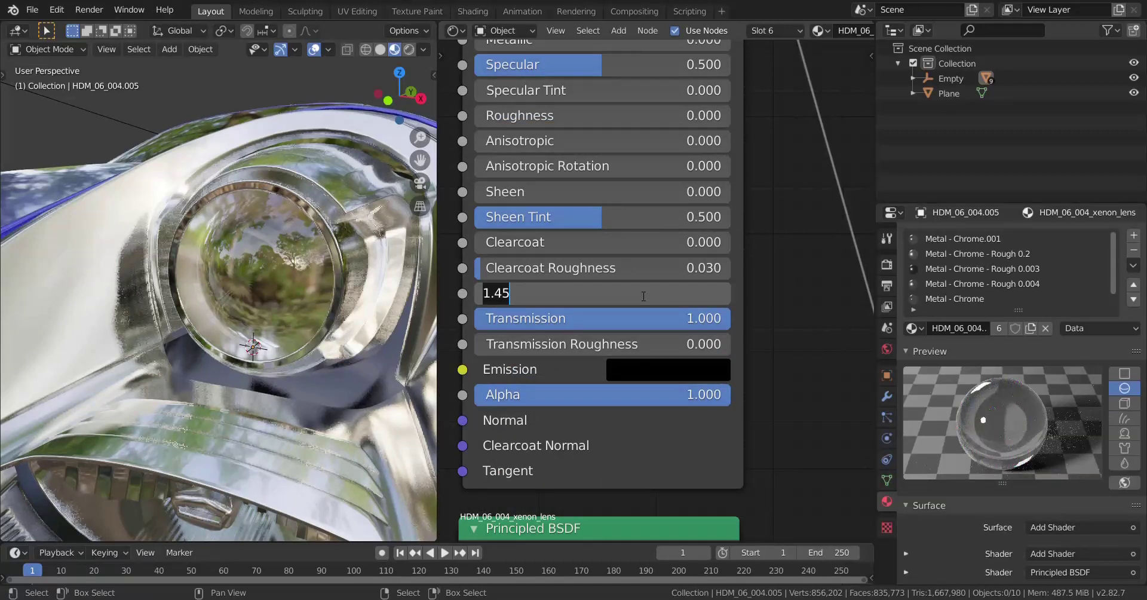
{"action": "type", "text": "1.45"}
{"action": "key", "text": "BackSpace"}
{"action": "type", "text": "0"}
{"action": "key", "text": "Return"}
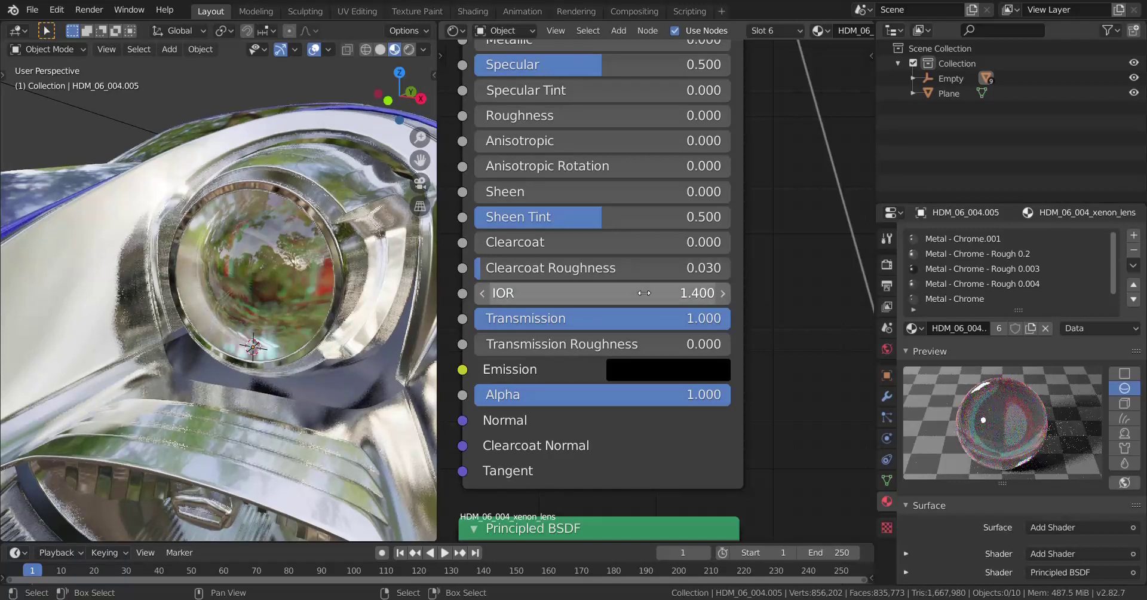
Step: Set the blue Principled BSDF's IOR to 1.5 and check the lens in the 3D viewport from another angle
{"action": "scroll", "coordinate": [638, 326], "scroll_direction": "down", "scroll_amount": 11}
{"action": "middle_click_drag", "start_coordinate": [687, 510], "coordinate": [687, 172]}
{"action": "middle_click_drag", "start_coordinate": [677, 455], "coordinate": [679, 327]}
{"action": "scroll", "coordinate": [678, 378], "scroll_direction": "up", "scroll_amount": 5}
{"action": "middle_click_drag", "start_coordinate": [678, 259], "coordinate": [679, 425]}
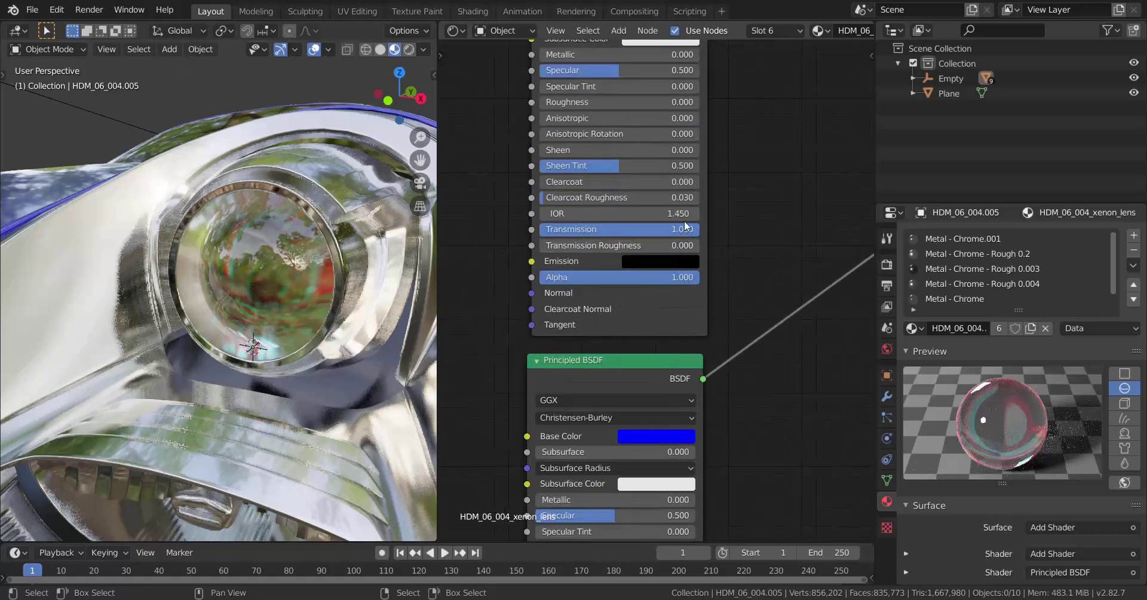
{"action": "scroll", "coordinate": [680, 335], "scroll_direction": "down", "scroll_amount": 4, "text": "shift"}
{"action": "scroll", "coordinate": [684, 352], "scroll_direction": "up", "scroll_amount": 2}
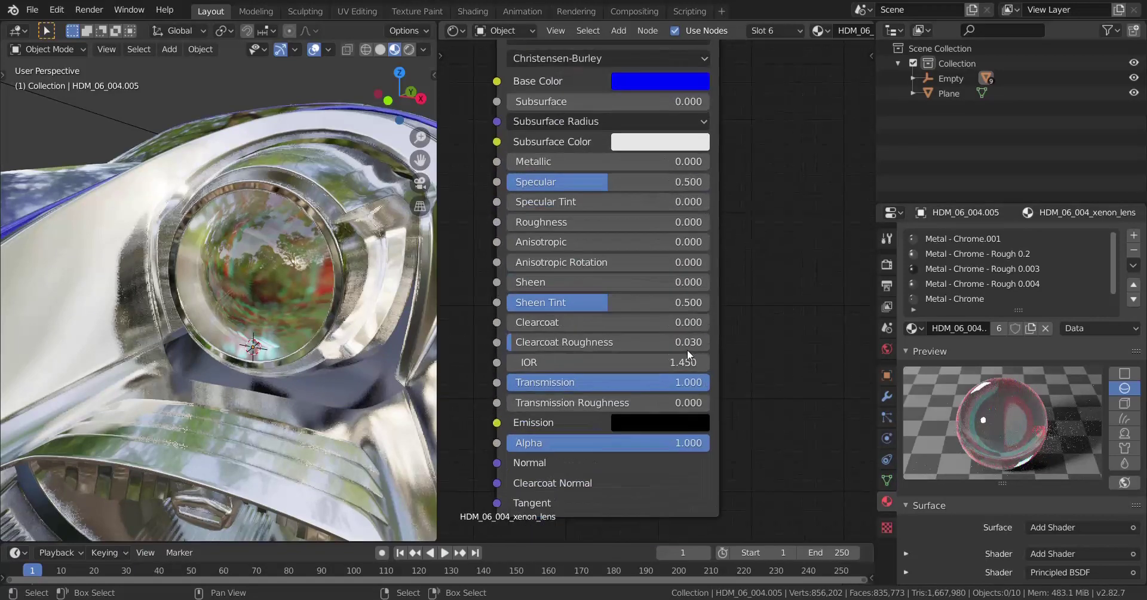
{"action": "double_click", "coordinate": [642, 362]}
{"action": "type", "text": "1.5"}
{"action": "key", "text": "Return"}
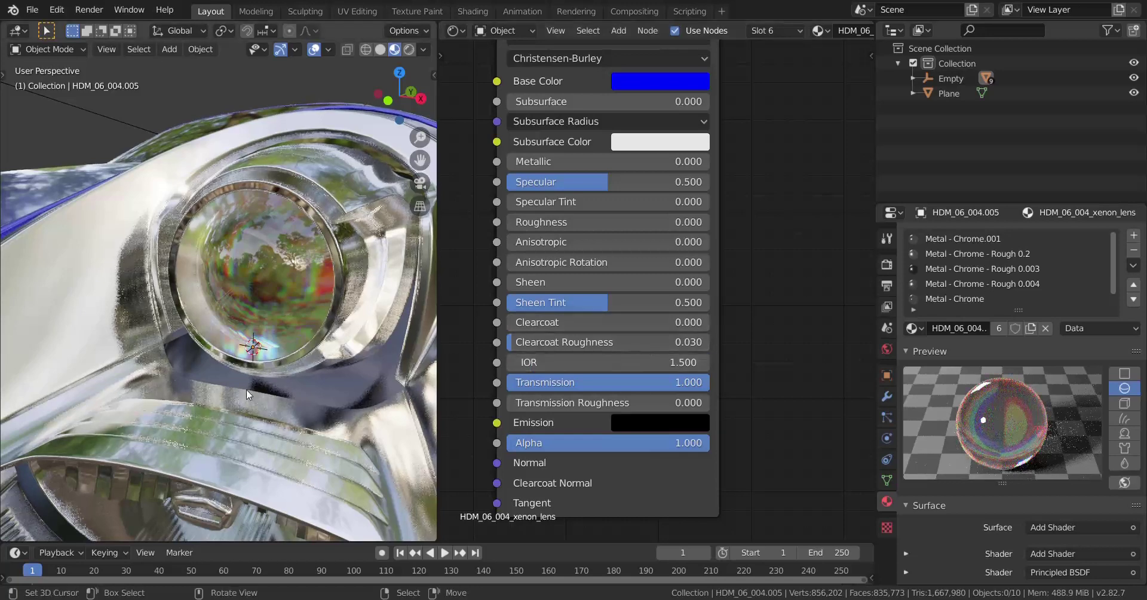
{"action": "middle_click_drag", "start_coordinate": [246, 389], "coordinate": [167, 307]}
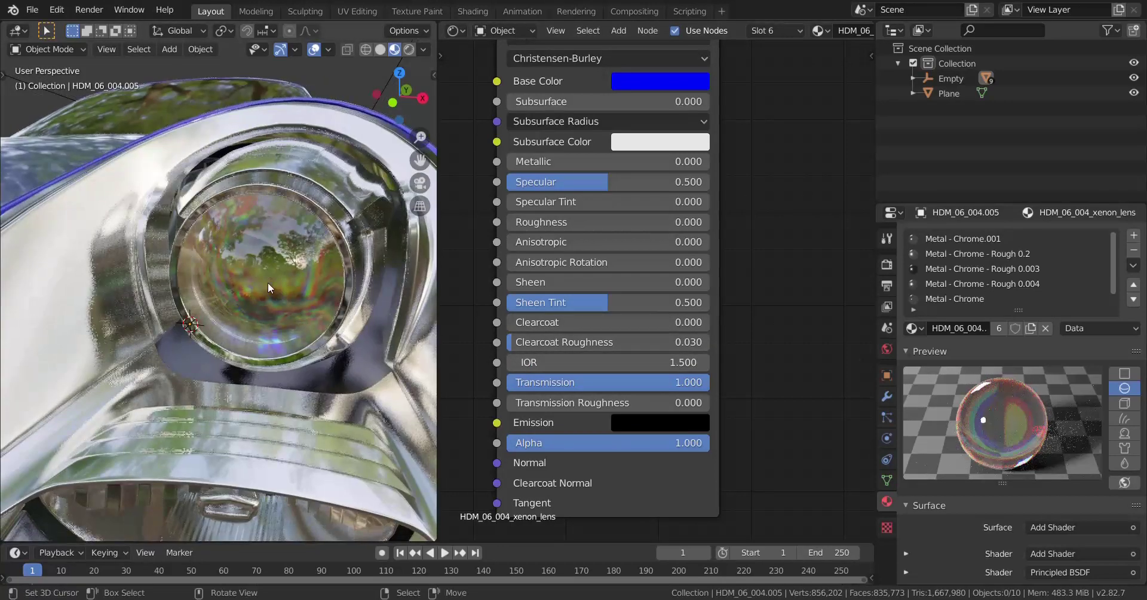
Step: Combine the three Principled BSDF nodes and both Add Shader nodes into one node group, leaving the Material Output outside
{"action": "scroll", "coordinate": [641, 278], "scroll_direction": "down", "scroll_amount": 6}
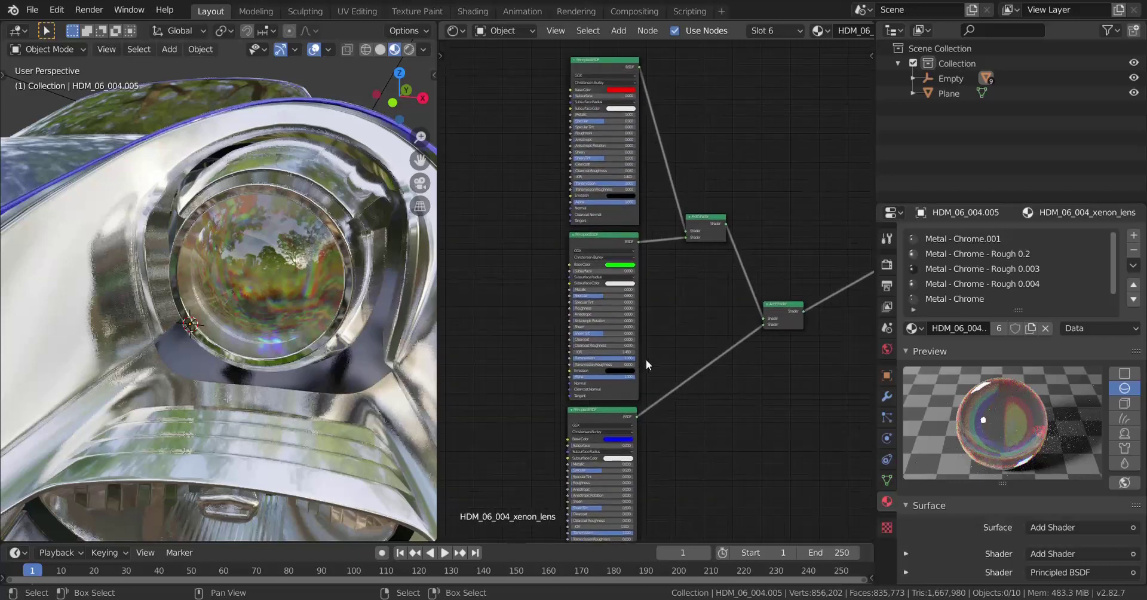
{"action": "scroll", "coordinate": [646, 360], "scroll_direction": "down", "scroll_amount": 1}
{"action": "middle_click_drag", "start_coordinate": [650, 368], "coordinate": [651, 338]}
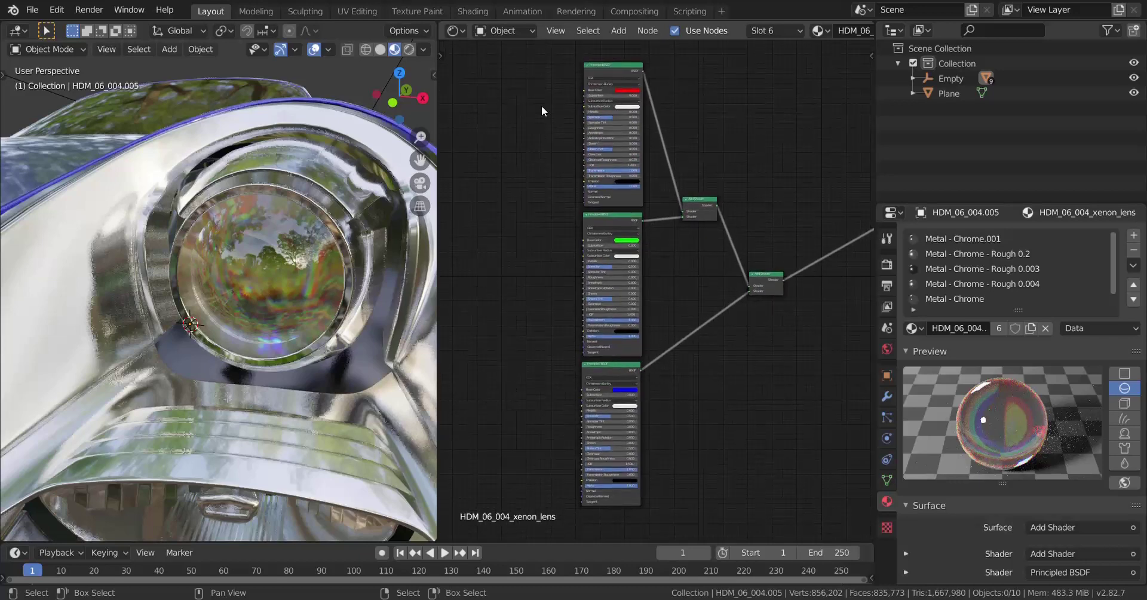
{"action": "left_click_drag", "start_coordinate": [532, 86], "coordinate": [777, 489]}
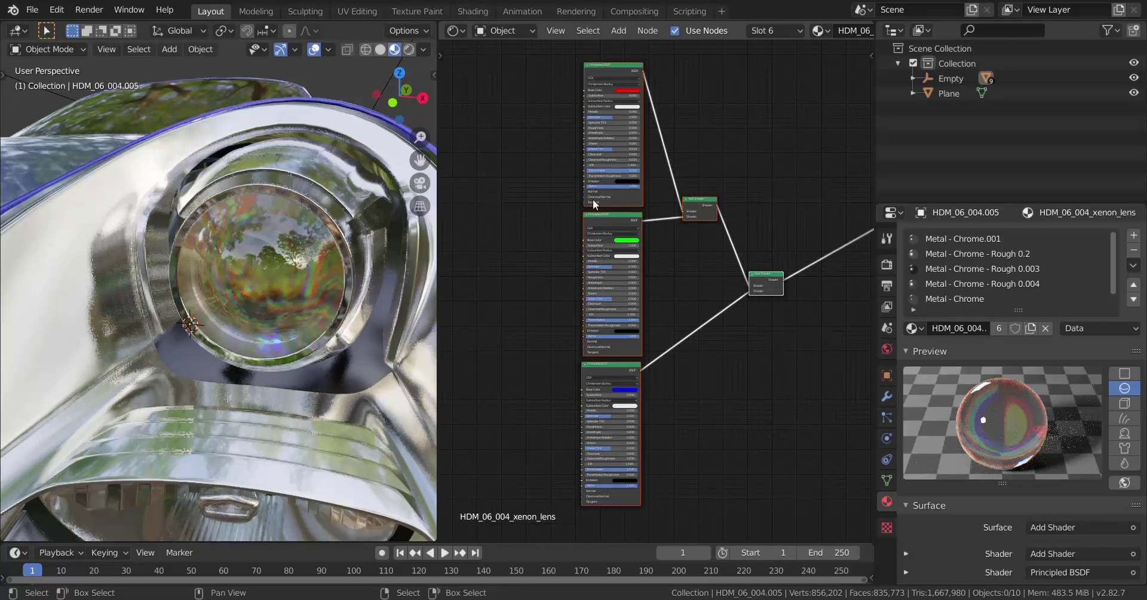
{"action": "scroll", "coordinate": [633, 290], "scroll_direction": "down", "scroll_amount": 2}
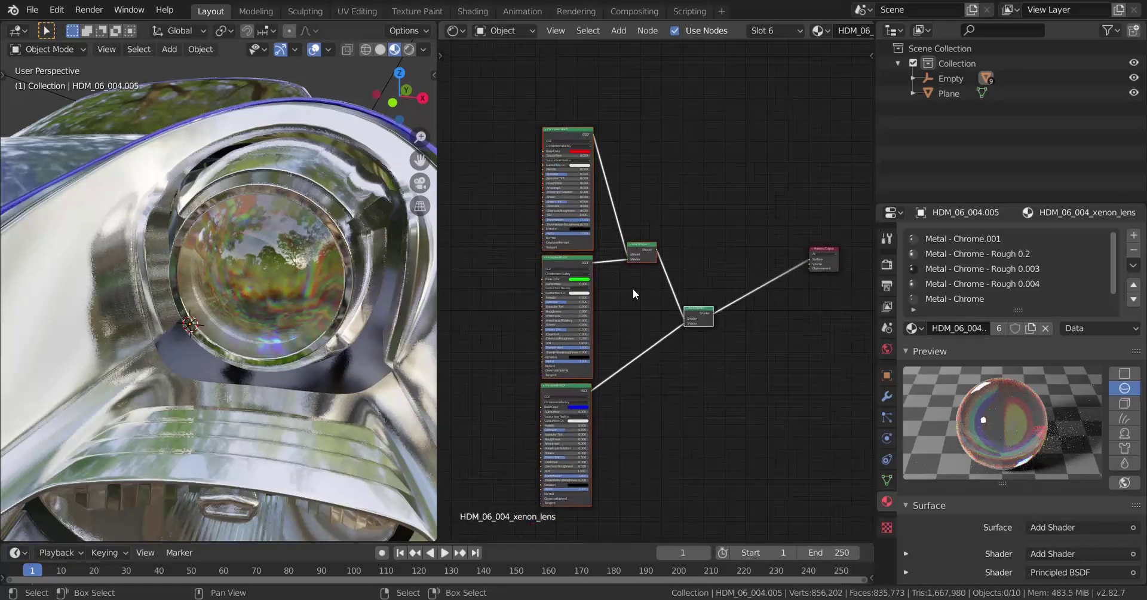
{"action": "left_click_drag", "start_coordinate": [497, 105], "coordinate": [730, 466]}
{"action": "scroll", "coordinate": [729, 466], "scroll_direction": "up", "scroll_amount": 2}
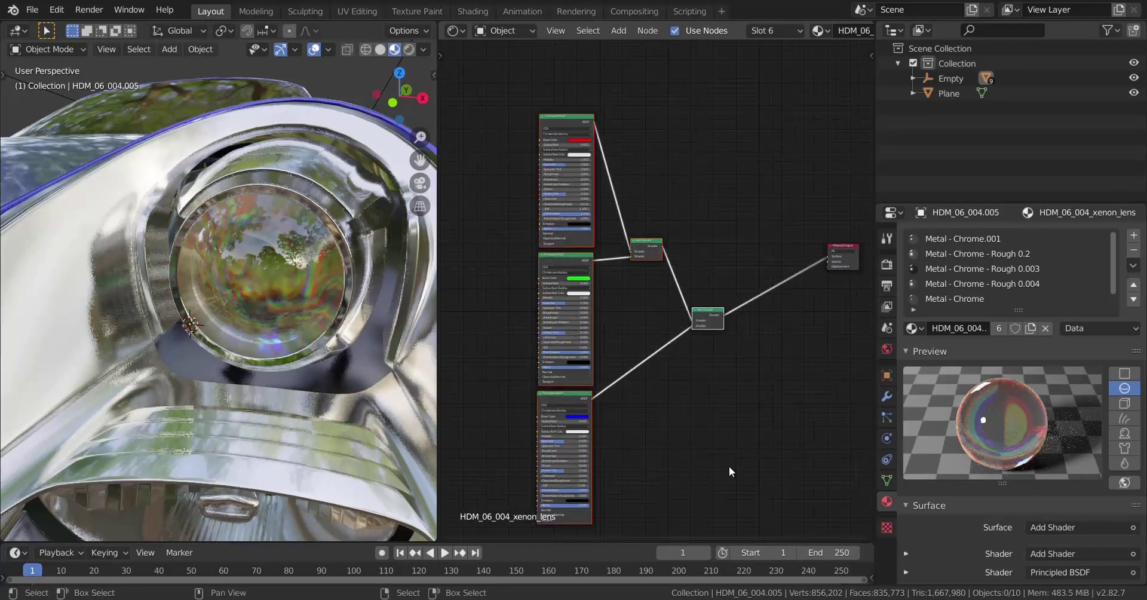
{"action": "key", "text": "ctrl+g"}
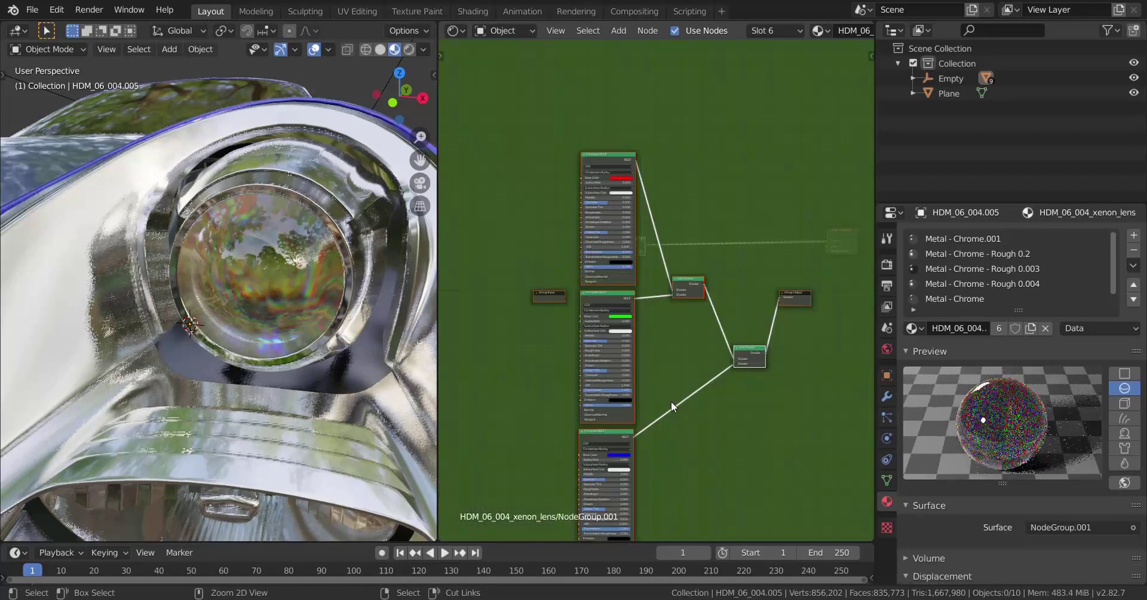
Step: Move the Group Input node farther away from the shader nodes inside the group, and check the collapsed group in the material
{"action": "middle_click_drag", "start_coordinate": [669, 399], "coordinate": [701, 332]}
{"action": "scroll", "coordinate": [579, 289], "scroll_direction": "up", "scroll_amount": 2}
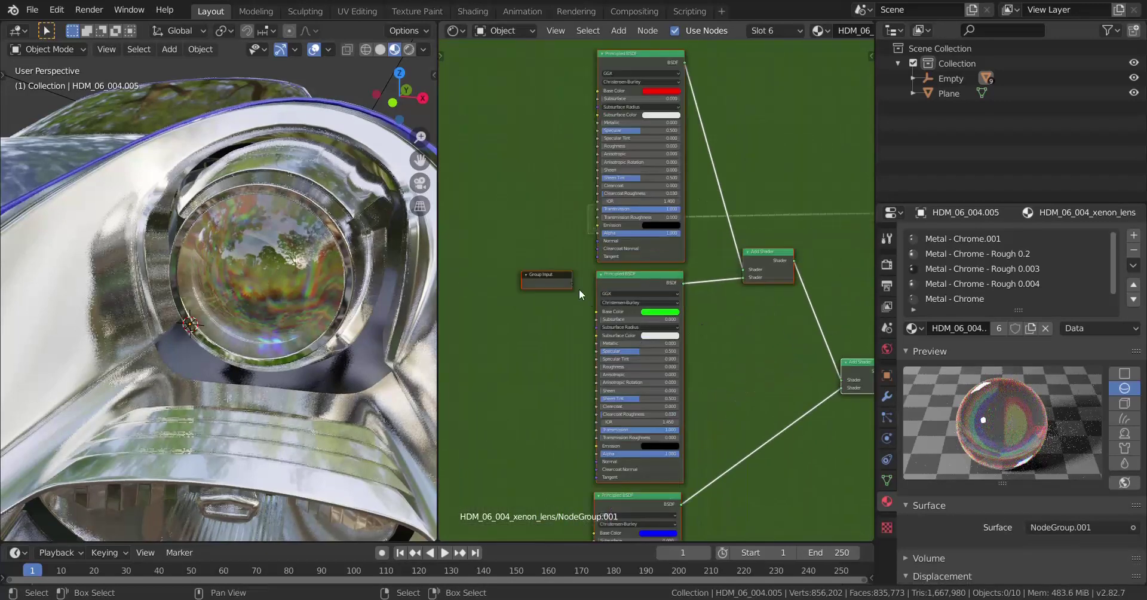
{"action": "left_click_drag", "start_coordinate": [553, 278], "coordinate": [434, 305]}
{"action": "scroll", "coordinate": [642, 359], "scroll_direction": "down", "scroll_amount": 2}
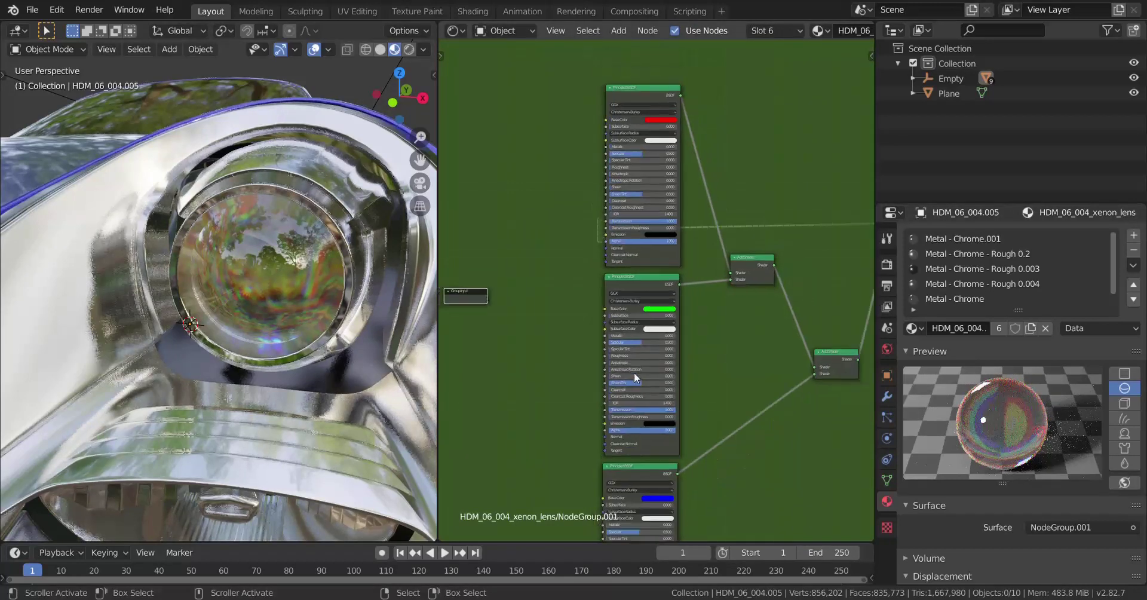
{"action": "middle_click_drag", "start_coordinate": [638, 381], "coordinate": [654, 319]}
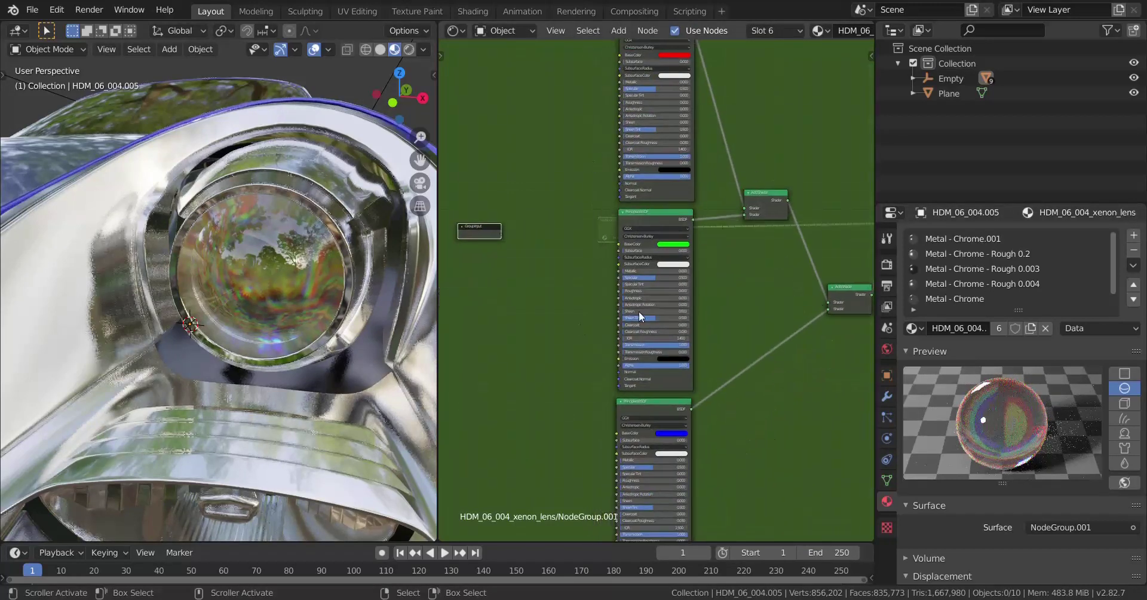
{"action": "key", "text": "Tab"}
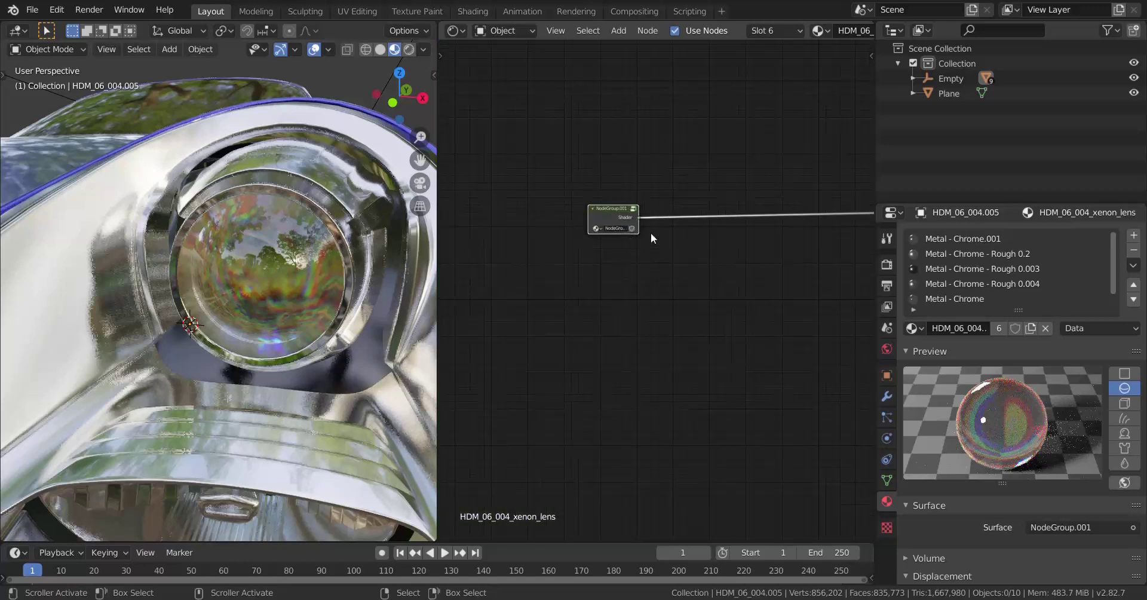
{"action": "key", "text": "Tab"}
{"action": "scroll", "coordinate": [673, 291], "scroll_direction": "down", "scroll_amount": 8}
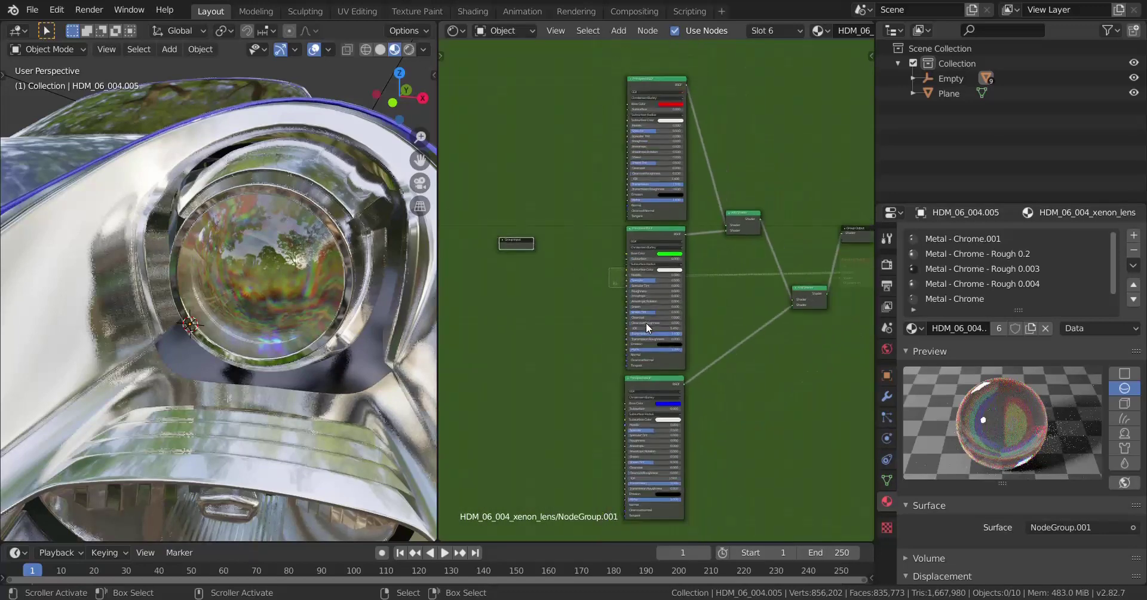
Step: Expose the red Principled BSDF's Roughness as a new socket on the Group Input node
{"action": "middle_click_drag", "start_coordinate": [647, 322], "coordinate": [618, 355]}
{"action": "scroll", "coordinate": [642, 324], "scroll_direction": "up", "scroll_amount": 6}
{"action": "scroll", "coordinate": [644, 351], "scroll_direction": "up", "scroll_amount": 4}
{"action": "scroll", "coordinate": [644, 351], "scroll_direction": "up", "scroll_amount": 1}
{"action": "scroll", "coordinate": [618, 355], "scroll_direction": "down", "scroll_amount": 1}
{"action": "left_click_drag", "start_coordinate": [511, 381], "coordinate": [621, 176]}
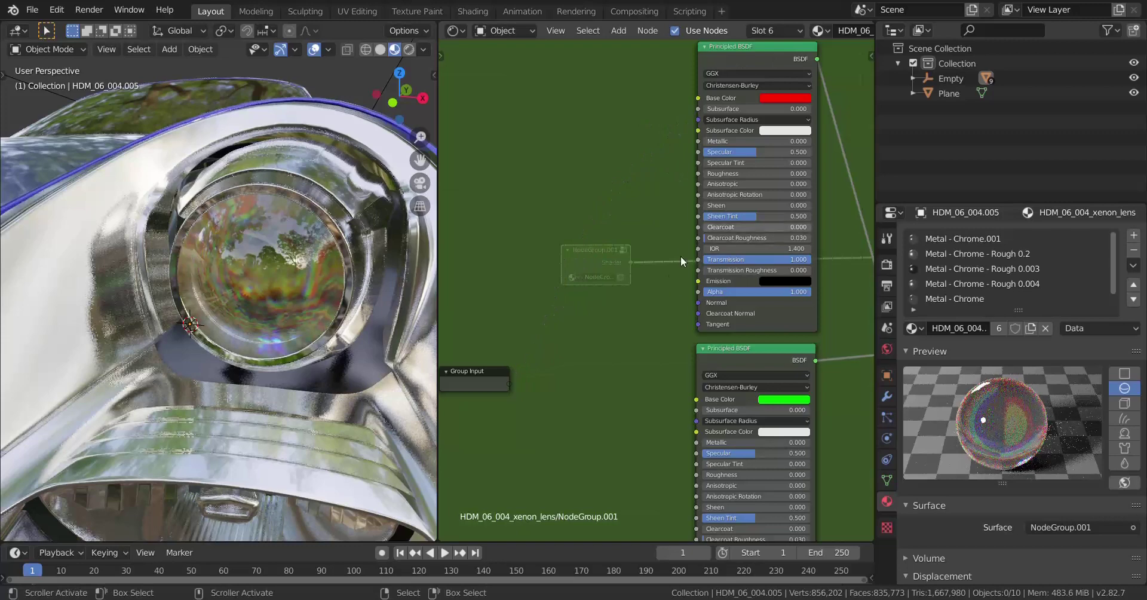
{"action": "scroll", "coordinate": [639, 335], "scroll_direction": "up", "scroll_amount": 1}
{"action": "middle_click_drag", "start_coordinate": [581, 399], "coordinate": [595, 378]}
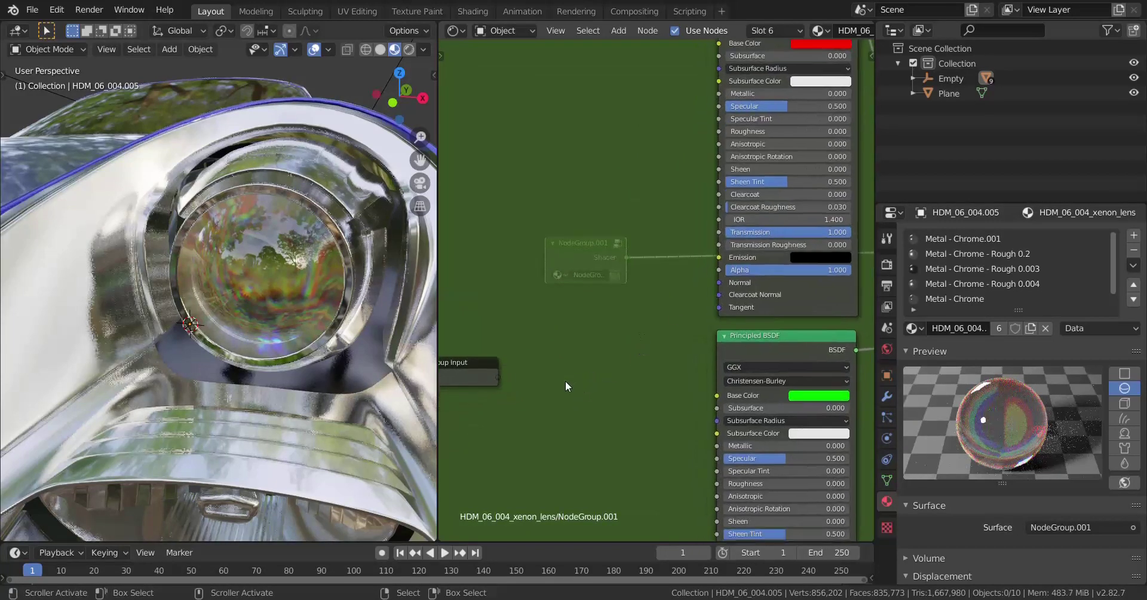
{"action": "left_click_drag", "start_coordinate": [498, 375], "coordinate": [712, 134]}
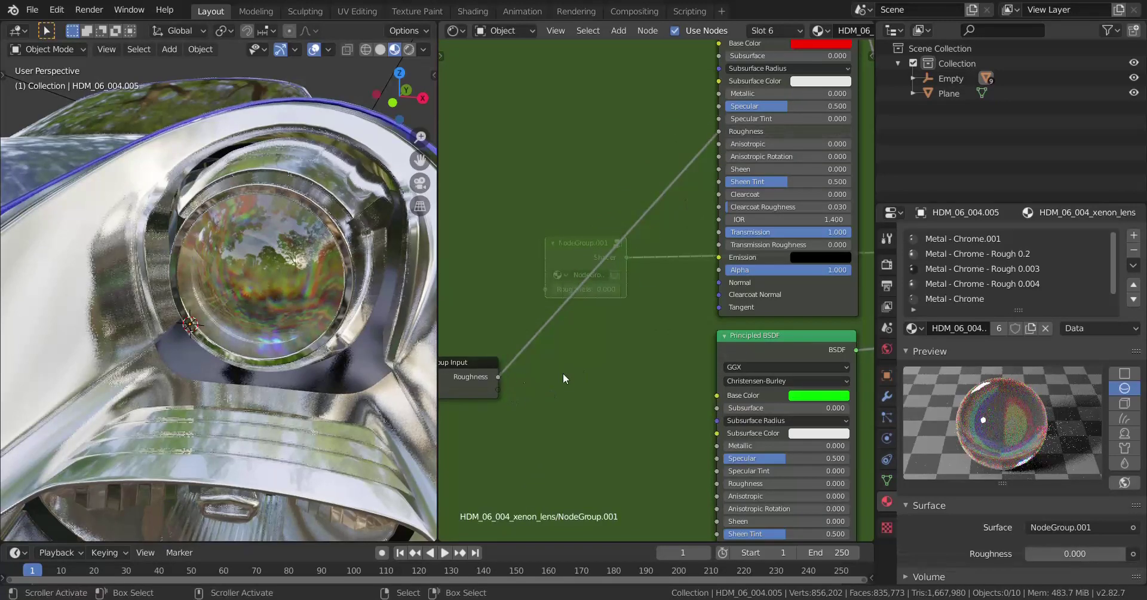
Step: Connect the Group Input's Roughness socket to the Roughness of the green and blue Principled BSDF nodes as well
{"action": "left_click_drag", "start_coordinate": [499, 377], "coordinate": [714, 481]}
{"action": "middle_click_drag", "start_coordinate": [709, 480], "coordinate": [690, 218]}
{"action": "middle_click_drag", "start_coordinate": [651, 377], "coordinate": [651, 328]}
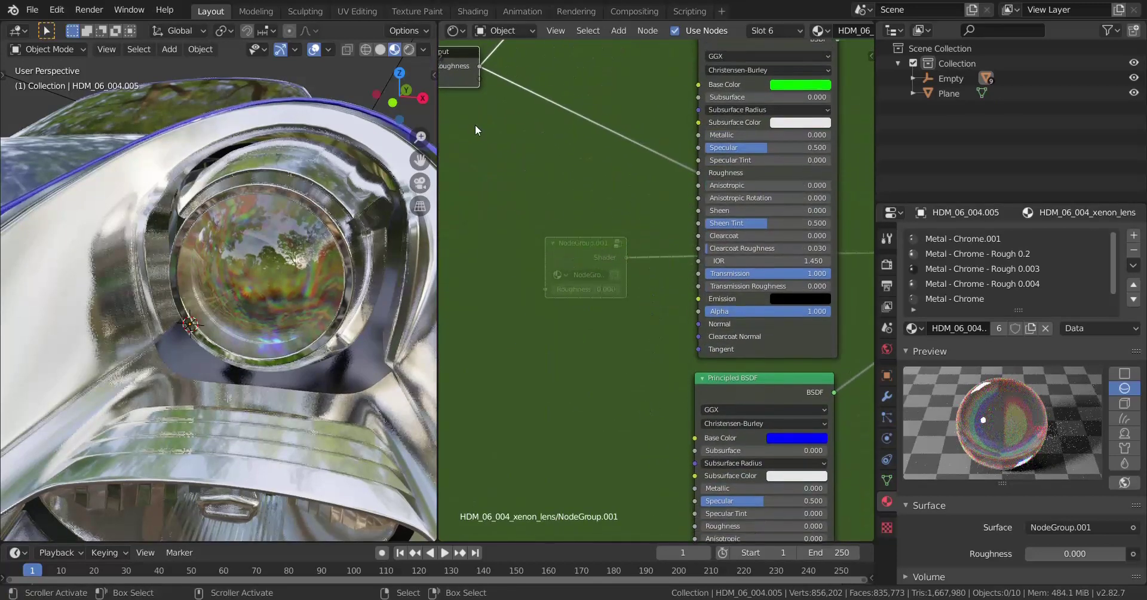
{"action": "left_click_drag", "start_coordinate": [481, 67], "coordinate": [699, 523]}
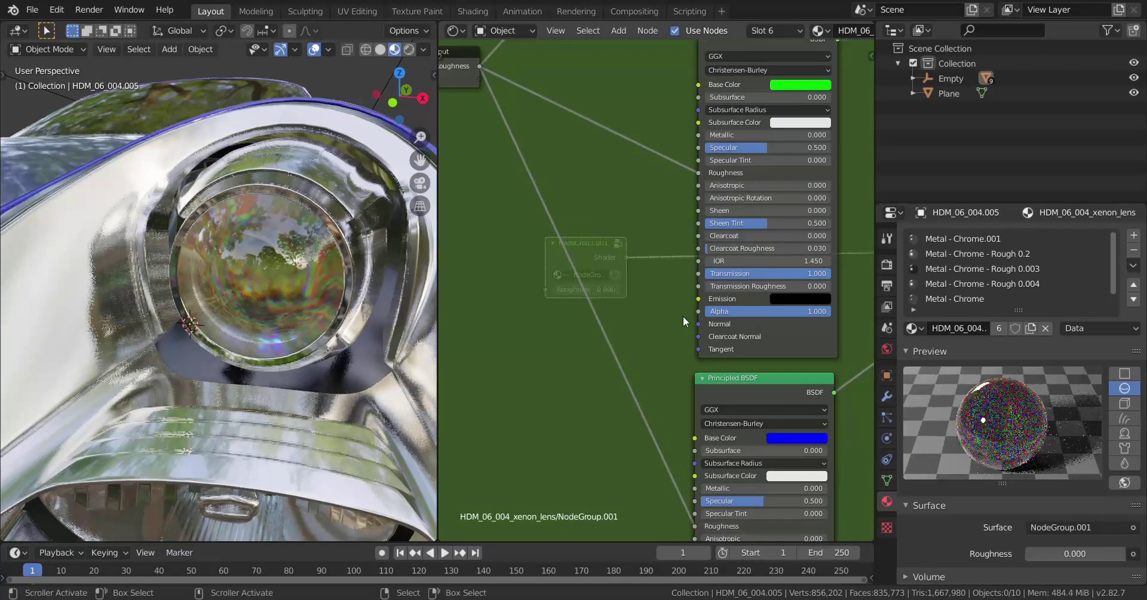
Step: Expose the red Principled BSDF's IOR as a new socket on the Group Input node
{"action": "scroll", "coordinate": [678, 287], "scroll_direction": "down", "scroll_amount": 2}
{"action": "middle_click_drag", "start_coordinate": [639, 222], "coordinate": [631, 415]}
{"action": "scroll", "coordinate": [629, 356], "scroll_direction": "up", "scroll_amount": 2}
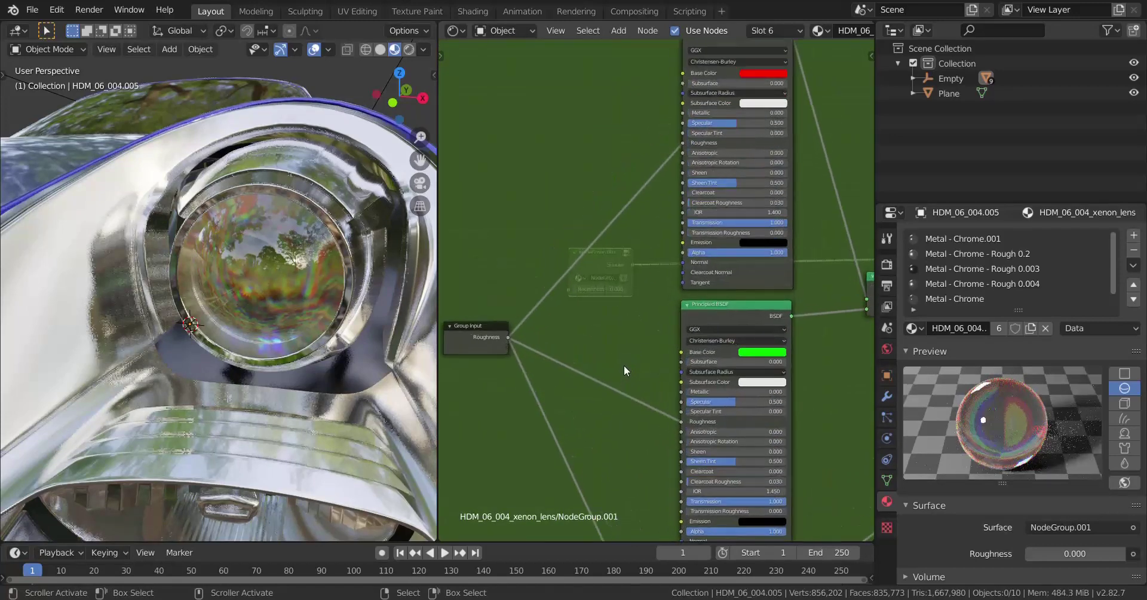
{"action": "scroll", "coordinate": [624, 371], "scroll_direction": "up", "scroll_amount": 1}
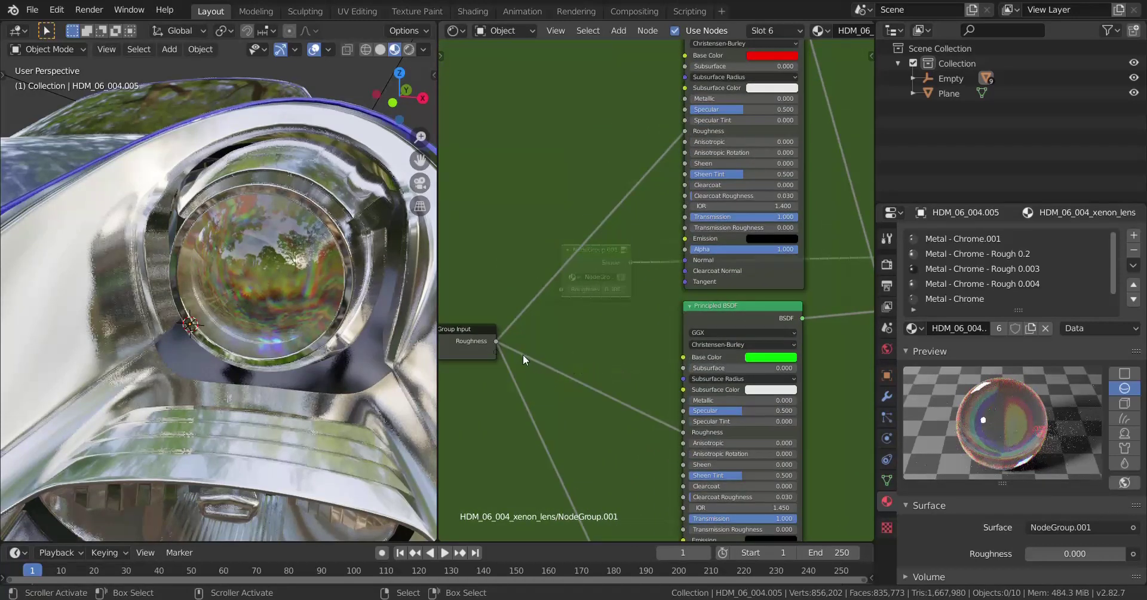
{"action": "mouse_move", "coordinate": [522, 350]}
{"action": "middle_mouse_down"}
{"action": "mouse_move", "coordinate": [515, 263]}
{"action": "mouse_move", "coordinate": [537, 360]}
{"action": "middle_mouse_up"}
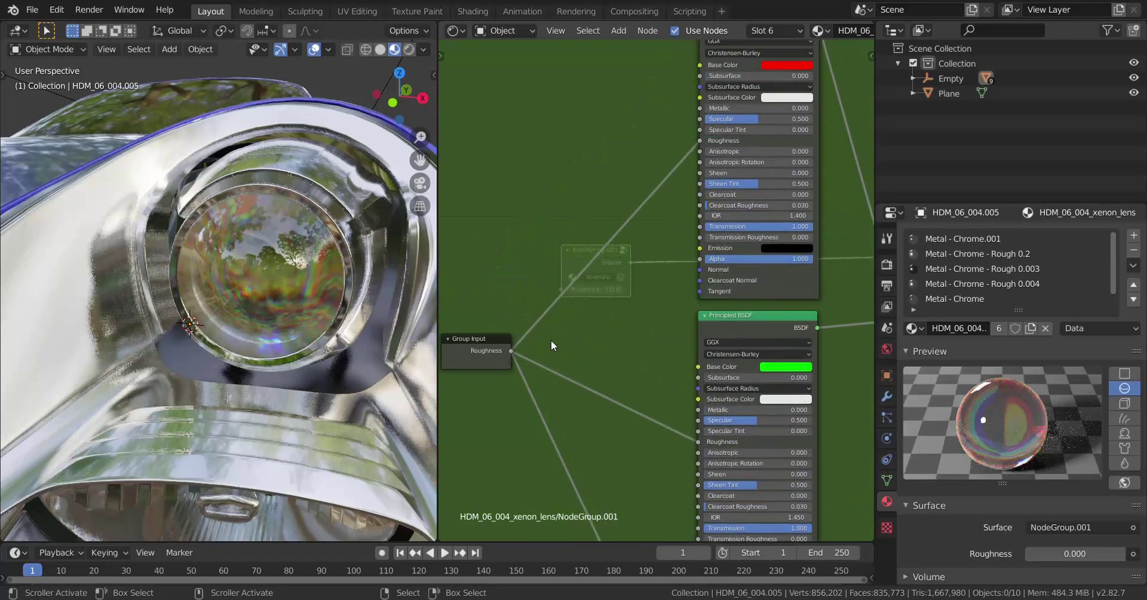
{"action": "left_click_drag", "start_coordinate": [512, 350], "coordinate": [701, 215]}
{"action": "middle_click_drag", "start_coordinate": [653, 207], "coordinate": [650, 252]}
{"action": "right_click_drag", "start_coordinate": [656, 126], "coordinate": [663, 174], "text": "ctrl"}
{"action": "middle_click_drag", "start_coordinate": [655, 193], "coordinate": [627, 237]}
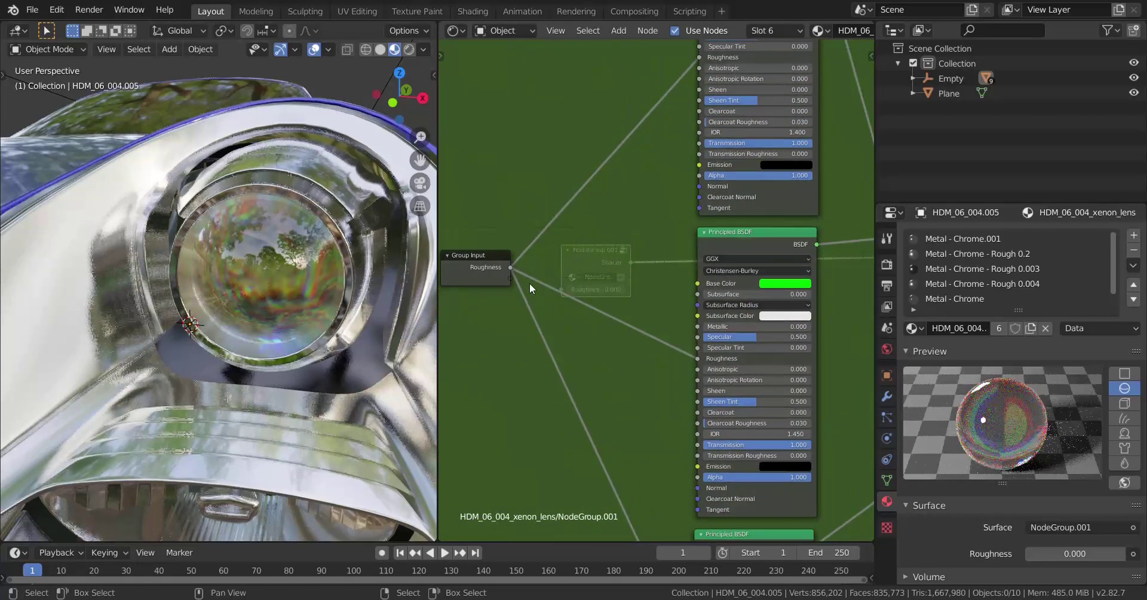
{"action": "left_click_drag", "start_coordinate": [514, 276], "coordinate": [641, 335]}
{"action": "middle_click_drag", "start_coordinate": [641, 335], "coordinate": [673, 235]}
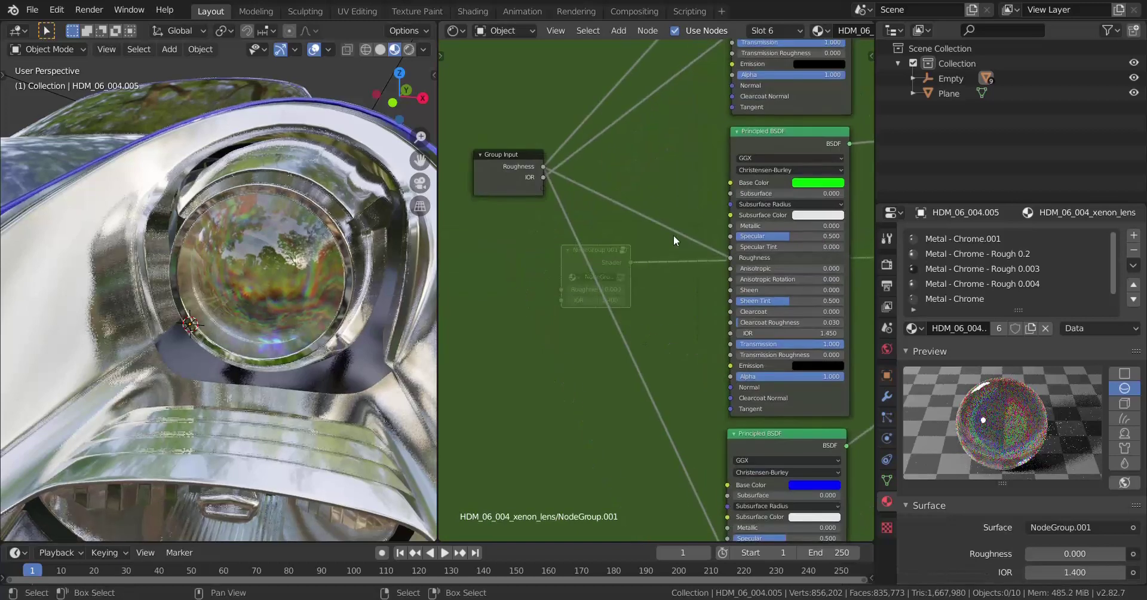
Step: Expose the IOR of the green and blue Principled BSDF nodes as two separate Group Input sockets
{"action": "left_click_drag", "start_coordinate": [544, 189], "coordinate": [728, 336]}
{"action": "middle_click_drag", "start_coordinate": [586, 216], "coordinate": [548, 92]}
{"action": "left_click_drag", "start_coordinate": [505, 76], "coordinate": [690, 512]}
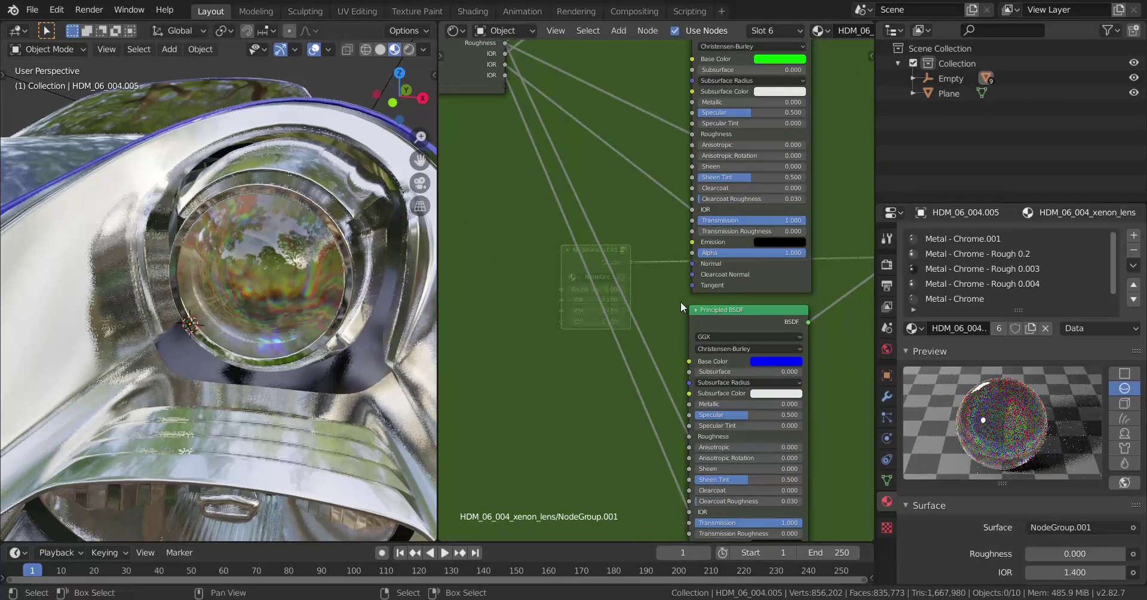
Step: Expose the red Principled BSDF's Normal as a new Group Input socket and connect that socket to the green Principled BSDF's Normal
{"action": "scroll", "coordinate": [680, 303], "scroll_direction": "down", "scroll_amount": 1}
{"action": "middle_click_drag", "start_coordinate": [680, 302], "coordinate": [691, 394]}
{"action": "scroll", "coordinate": [651, 297], "scroll_direction": "up", "scroll_amount": 1}
{"action": "middle_click_drag", "start_coordinate": [643, 321], "coordinate": [632, 398]}
{"action": "scroll", "coordinate": [632, 397], "scroll_direction": "up", "scroll_amount": 2}
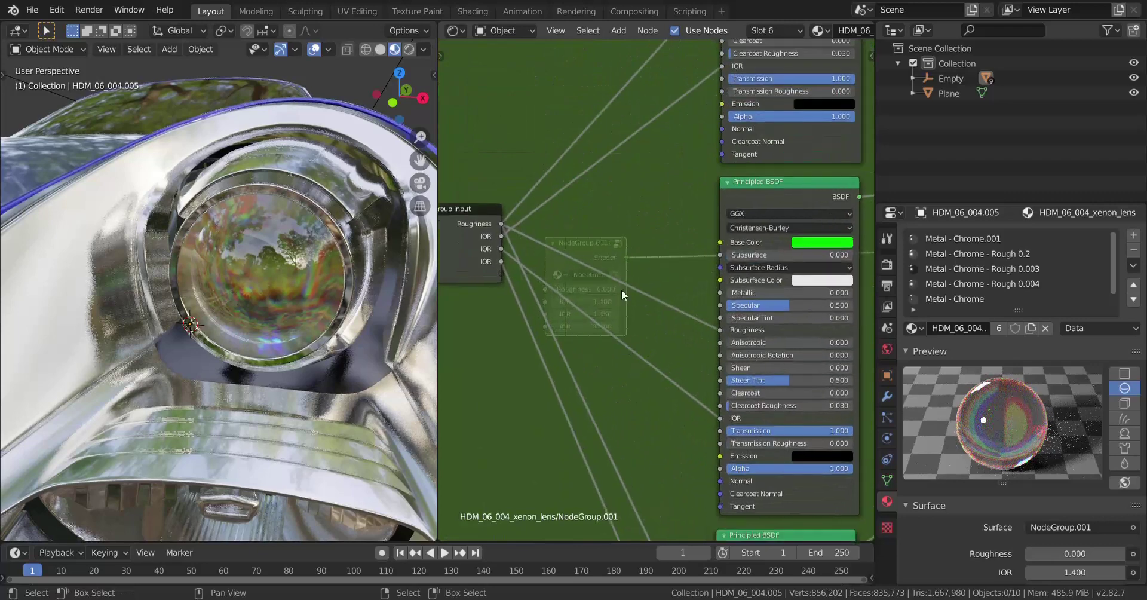
{"action": "middle_click_drag", "start_coordinate": [549, 290], "coordinate": [575, 399]}
{"action": "left_click_drag", "start_coordinate": [531, 384], "coordinate": [755, 240]}
{"action": "middle_click_drag", "start_coordinate": [535, 393], "coordinate": [566, 309]}
{"action": "left_click_drag", "start_coordinate": [564, 299], "coordinate": [776, 505]}
Step: Connect the Group Input's Normal socket to the blue Principled BSDF's Normal and leave the node group
{"action": "scroll", "coordinate": [677, 421], "scroll_direction": "down", "scroll_amount": 3}
{"action": "middle_click_drag", "start_coordinate": [676, 421], "coordinate": [634, 263]}
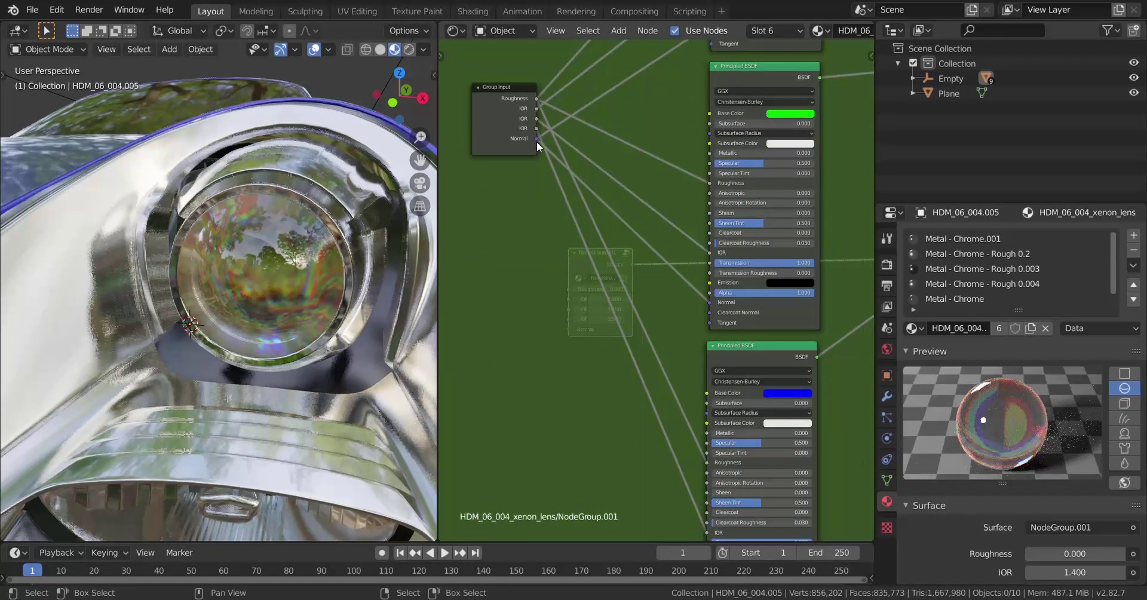
{"action": "left_click_drag", "start_coordinate": [538, 139], "coordinate": [689, 511]}
{"action": "middle_click_drag", "start_coordinate": [633, 445], "coordinate": [603, 377]}
{"action": "left_click_drag", "start_coordinate": [505, 70], "coordinate": [677, 514]}
{"action": "scroll", "coordinate": [648, 281], "scroll_direction": "down", "scroll_amount": 3}
{"action": "scroll", "coordinate": [690, 239], "scroll_direction": "up", "scroll_amount": 3}
{"action": "middle_click_drag", "start_coordinate": [690, 239], "coordinate": [675, 343]}
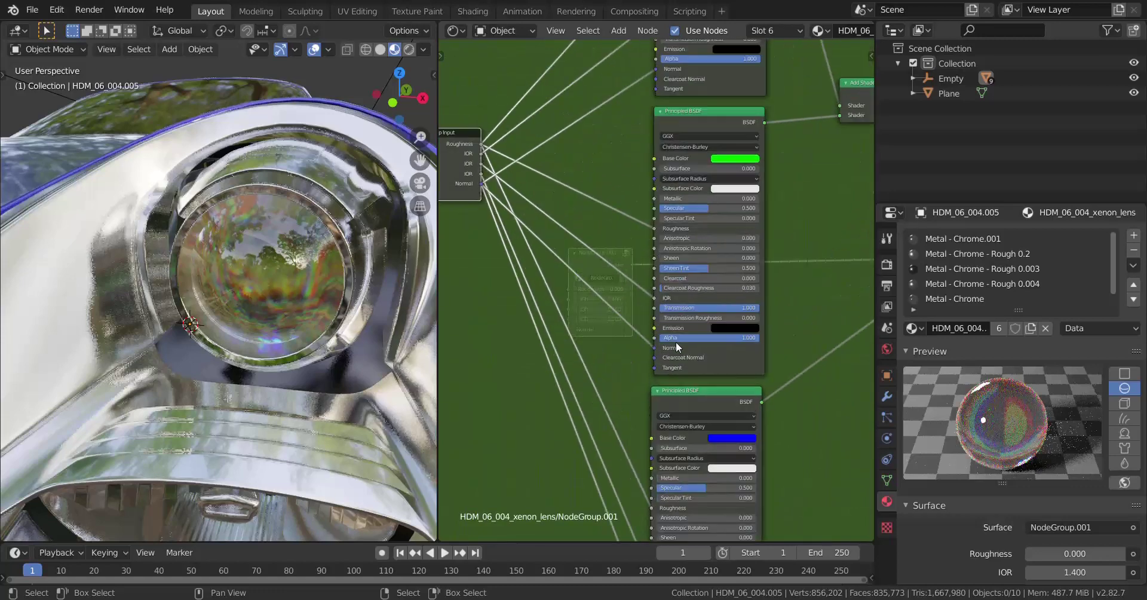
{"action": "key", "text": "Tab"}
{"action": "scroll", "coordinate": [625, 350], "scroll_direction": "up", "scroll_amount": 2}
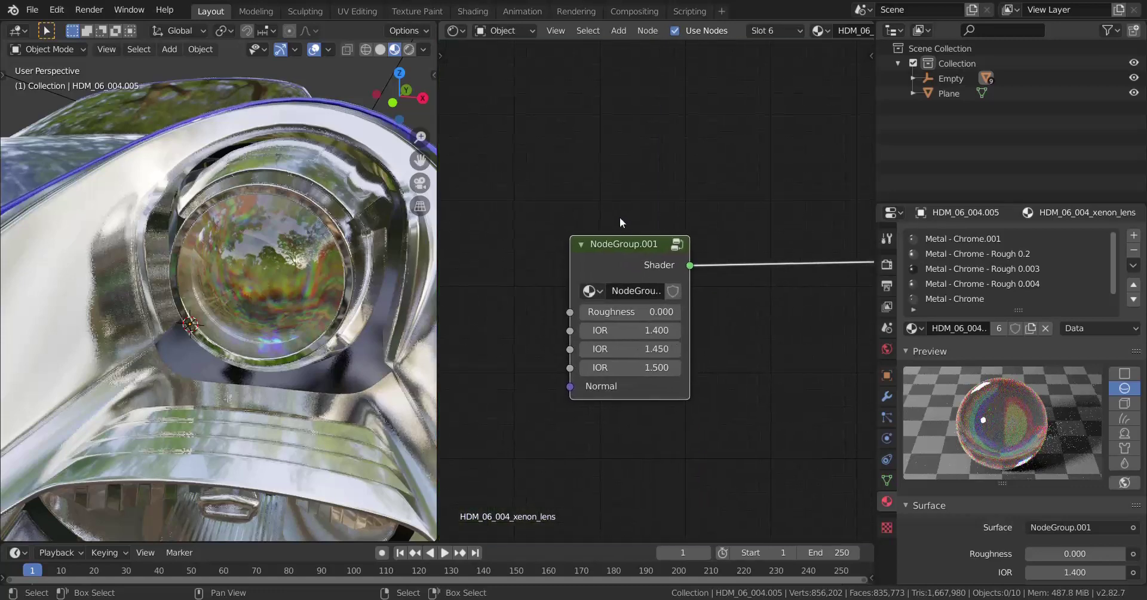
Step: Move the collapsed node group closer to the Material Output node
{"action": "left_click_drag", "start_coordinate": [622, 255], "coordinate": [736, 234]}
{"action": "scroll", "coordinate": [705, 264], "scroll_direction": "down", "scroll_amount": 3}
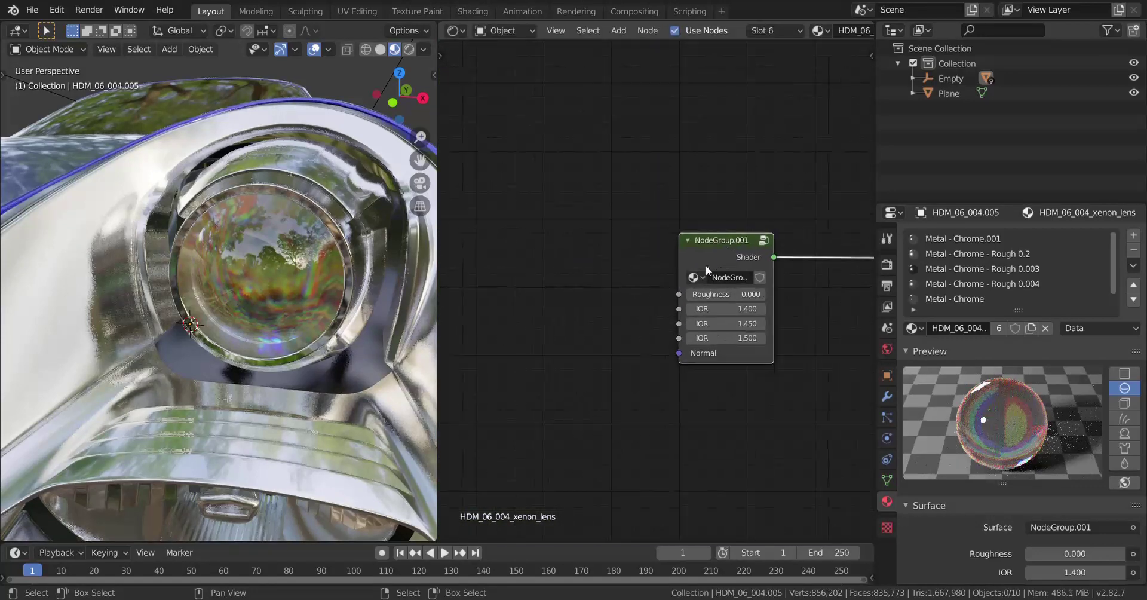
{"action": "middle_click_drag", "start_coordinate": [689, 266], "coordinate": [571, 288]}
{"action": "scroll", "coordinate": [574, 287], "scroll_direction": "down", "scroll_amount": 1}
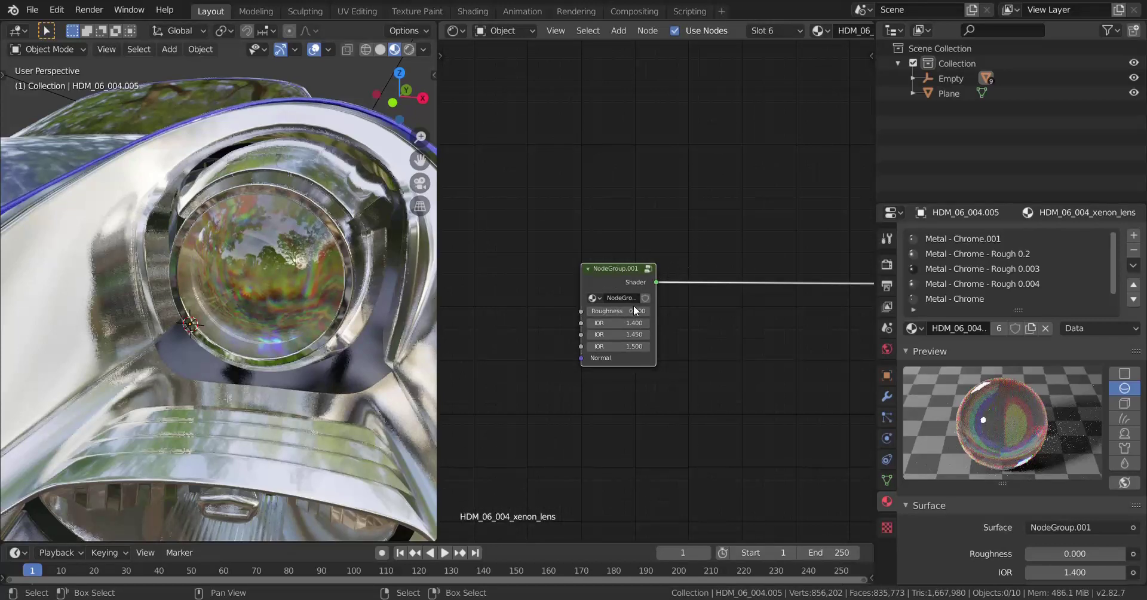
Step: Reopen the node group and expose the red Principled BSDF's Base Color as a new Group Input socket
{"action": "key", "text": "Tab"}
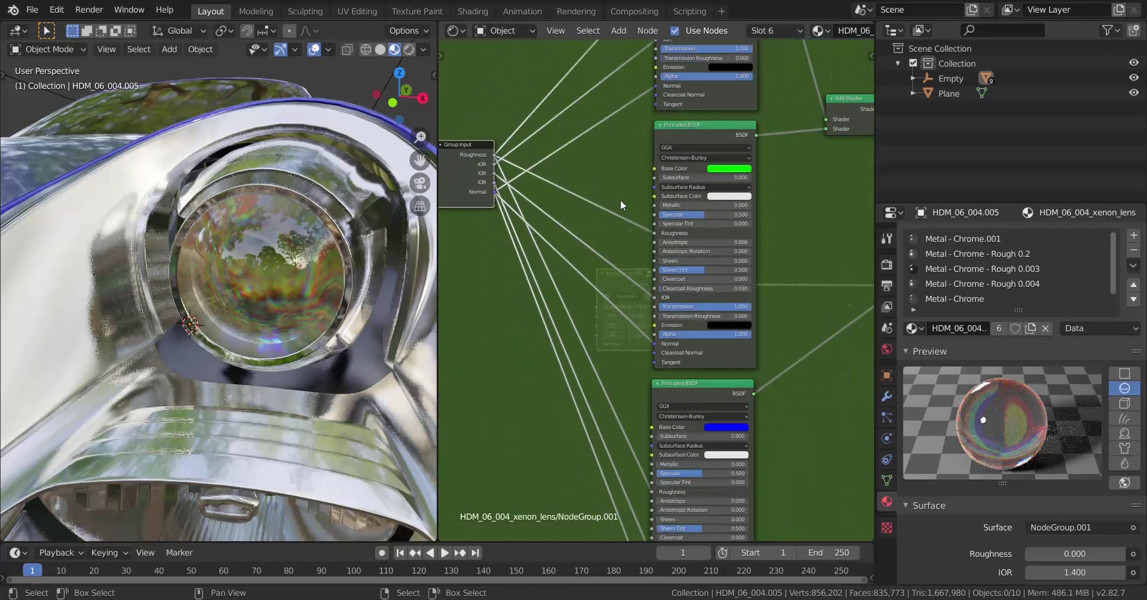
{"action": "scroll", "coordinate": [620, 200], "scroll_direction": "down", "scroll_amount": 3}
{"action": "middle_click_drag", "start_coordinate": [682, 76], "coordinate": [671, 257]}
{"action": "scroll", "coordinate": [680, 279], "scroll_direction": "up", "scroll_amount": 3}
{"action": "scroll", "coordinate": [652, 317], "scroll_direction": "up", "scroll_amount": 2}
{"action": "middle_click_drag", "start_coordinate": [634, 325], "coordinate": [708, 291]}
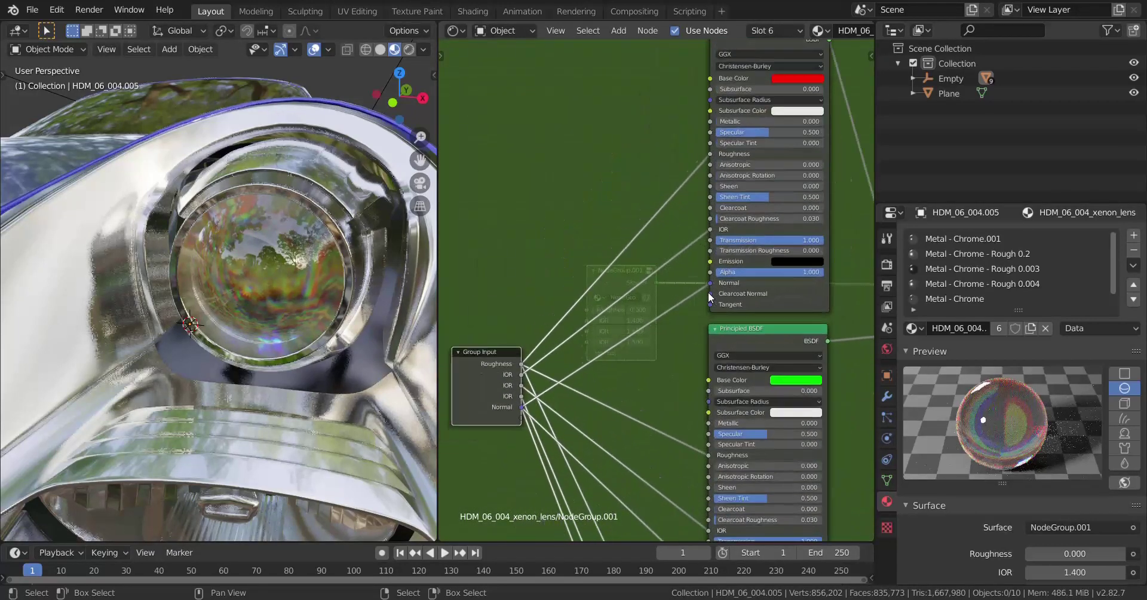
{"action": "scroll", "coordinate": [708, 292], "scroll_direction": "up", "scroll_amount": 1}
{"action": "left_click_drag", "start_coordinate": [515, 429], "coordinate": [716, 60]}
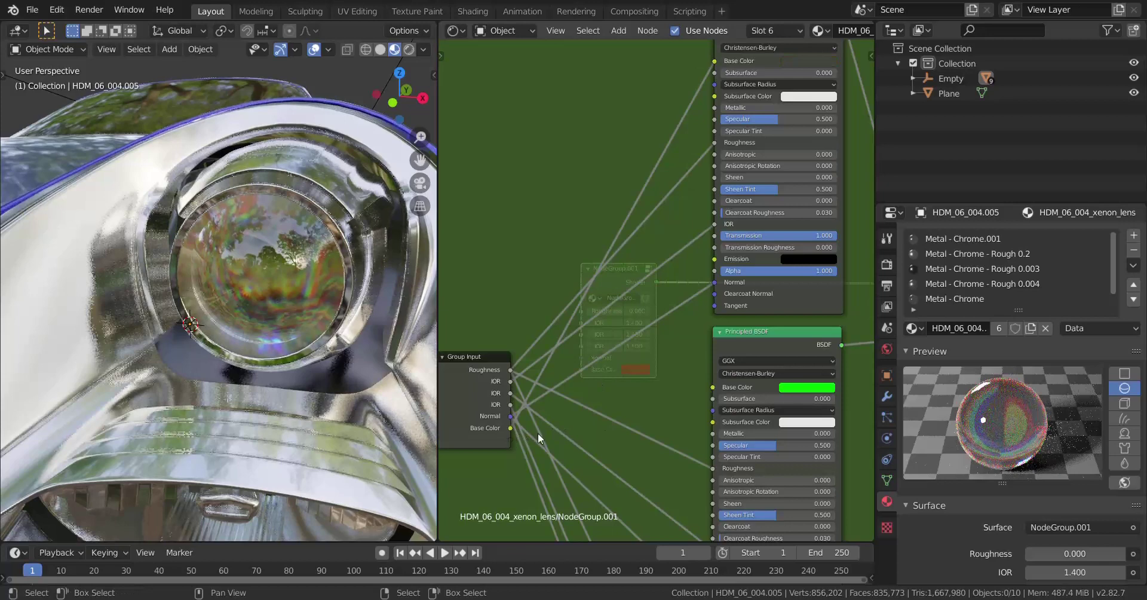
Step: Expose the Base Color of the green and blue Principled BSDF nodes as two separate Group Input sockets, and leave the group
{"action": "left_click_drag", "start_coordinate": [510, 440], "coordinate": [716, 387]}
{"action": "middle_click_drag", "start_coordinate": [620, 406], "coordinate": [593, 170], "text": "ctrl"}
{"action": "left_click_drag", "start_coordinate": [548, 154], "coordinate": [704, 365]}
{"action": "scroll", "coordinate": [658, 284], "scroll_direction": "down", "scroll_amount": 3}
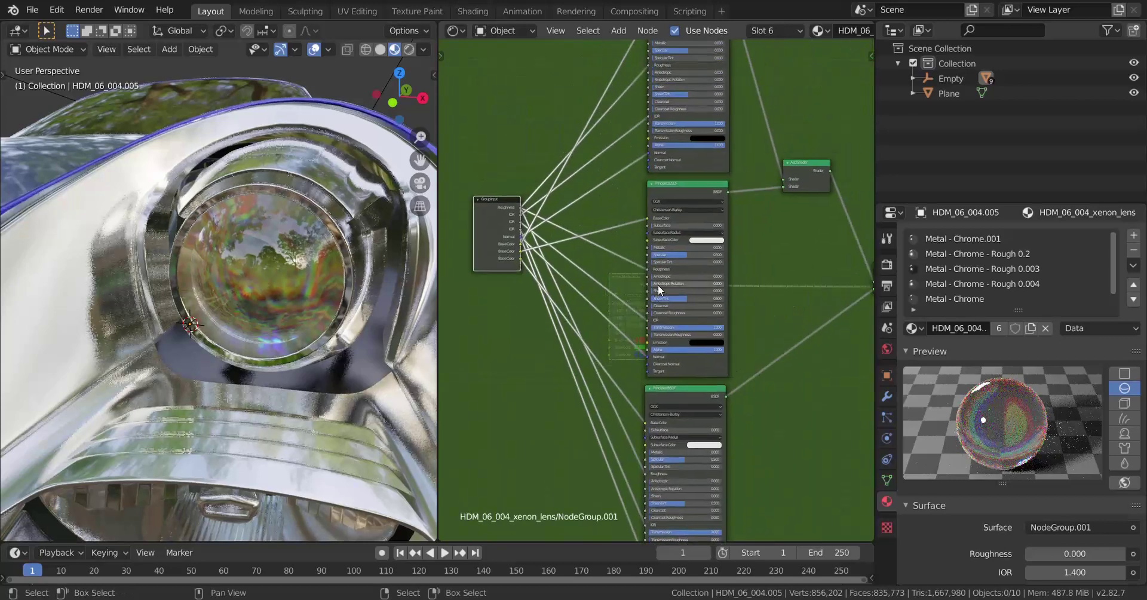
{"action": "key", "text": "Tab"}
{"action": "scroll", "coordinate": [665, 384], "scroll_direction": "up", "scroll_amount": 2}
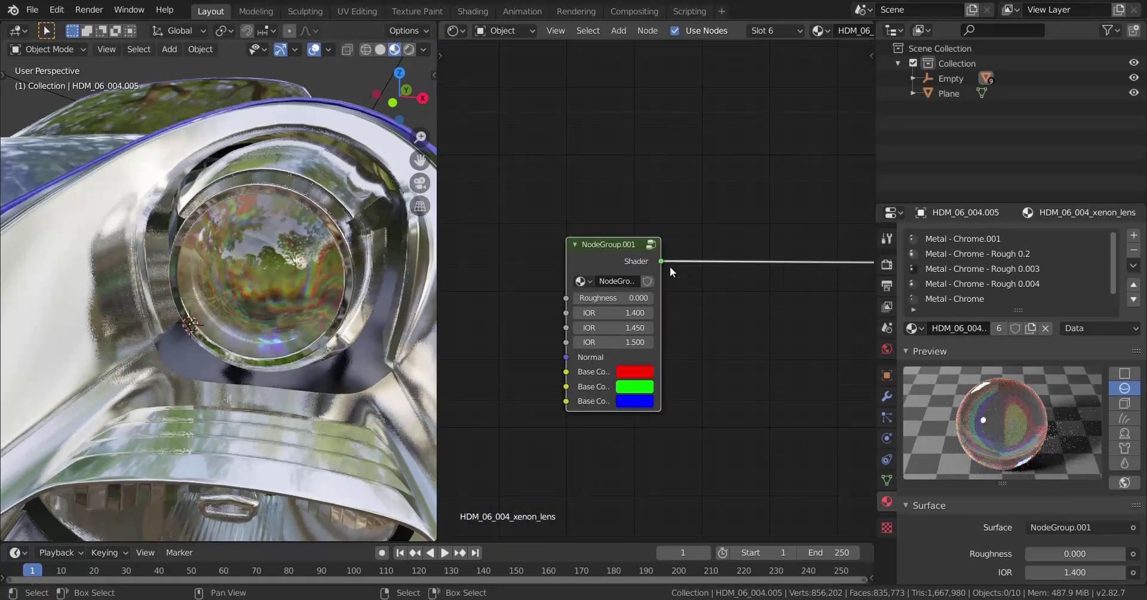
Step: Arrange the node group and the Material Output node close beside each other and deselect all nodes
{"action": "left_click_drag", "start_coordinate": [621, 245], "coordinate": [710, 236]}
{"action": "scroll", "coordinate": [654, 242], "scroll_direction": "down", "scroll_amount": 2}
{"action": "middle_click_drag", "start_coordinate": [788, 266], "coordinate": [589, 263]}
{"action": "scroll", "coordinate": [590, 263], "scroll_direction": "down", "scroll_amount": 1}
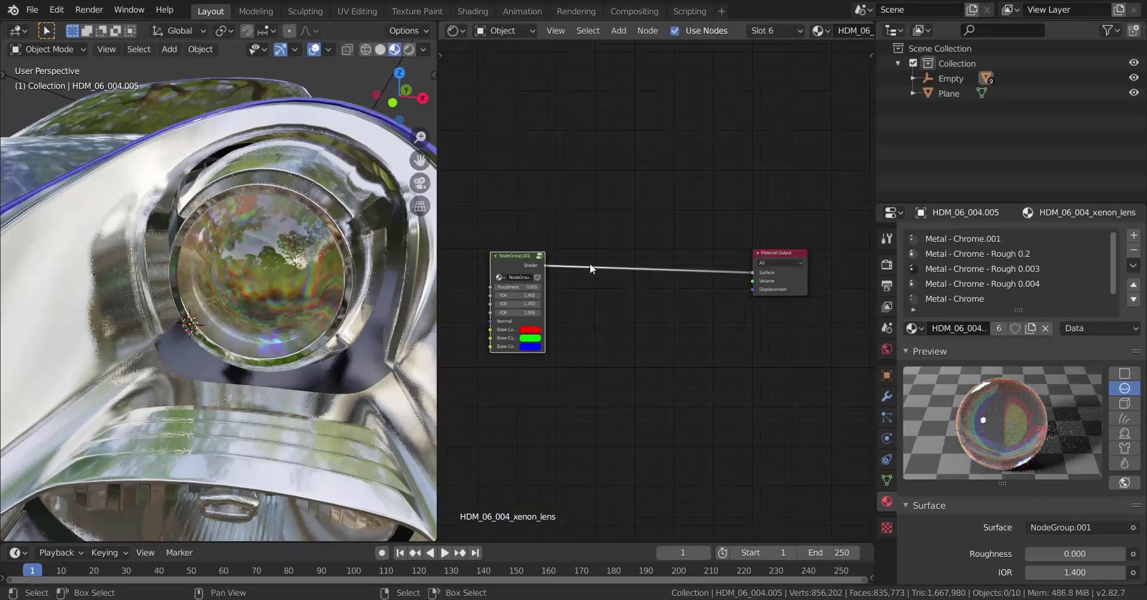
{"action": "left_click_drag", "start_coordinate": [519, 262], "coordinate": [669, 262]}
{"action": "scroll", "coordinate": [689, 258], "scroll_direction": "up", "scroll_amount": 2}
{"action": "left_click_drag", "start_coordinate": [577, 236], "coordinate": [721, 364]}
{"action": "scroll", "coordinate": [712, 336], "scroll_direction": "down", "scroll_amount": 3}
{"action": "middle_click_drag", "start_coordinate": [691, 323], "coordinate": [629, 353]}
{"action": "scroll", "coordinate": [629, 353], "scroll_direction": "up", "scroll_amount": 4}
{"action": "key", "text": "a"}
{"action": "key", "text": "a"}
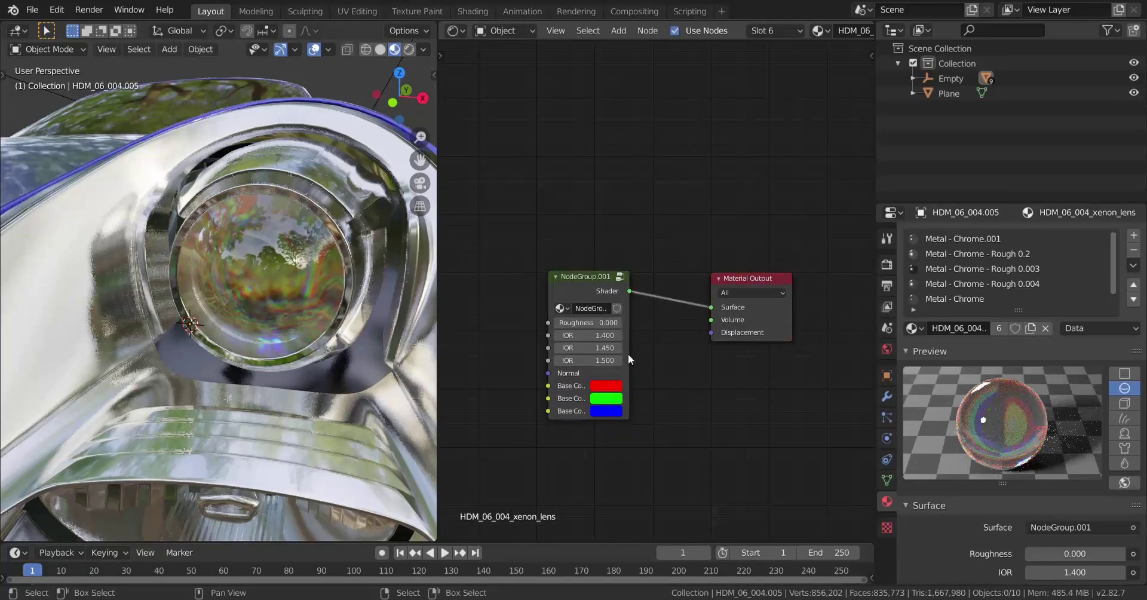
{"action": "scroll", "coordinate": [628, 354], "scroll_direction": "up", "scroll_amount": 2}
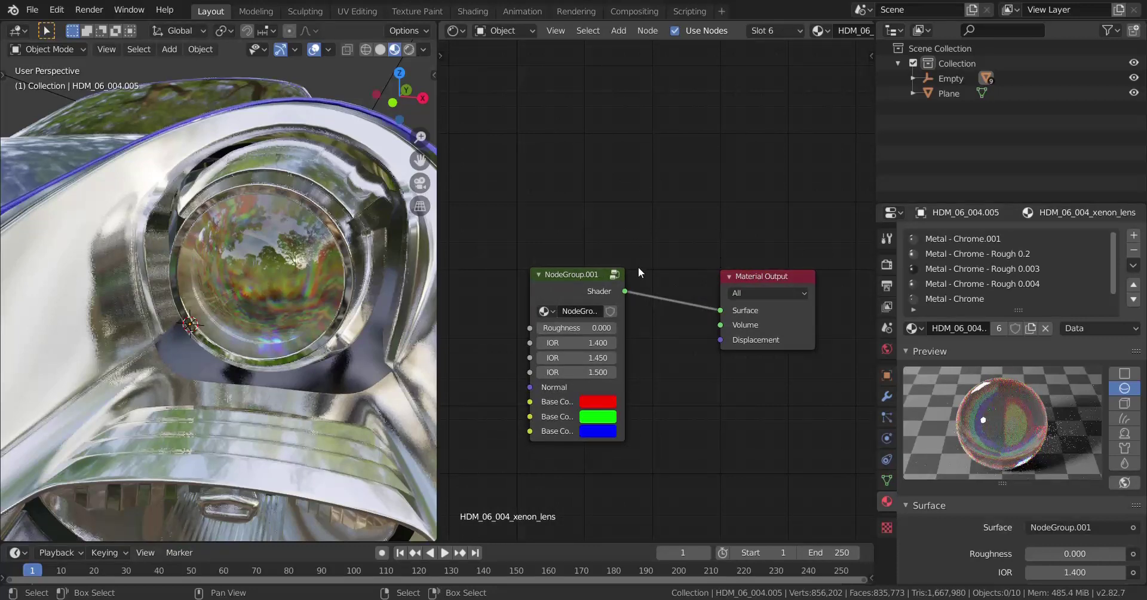
Step: Unhide the hidden objects, select the headlight's glass cover, and cancel a trial move of it
{"action": "scroll", "coordinate": [311, 308], "scroll_direction": "down", "scroll_amount": 4}
{"action": "middle_click_drag", "start_coordinate": [305, 318], "coordinate": [282, 323]}
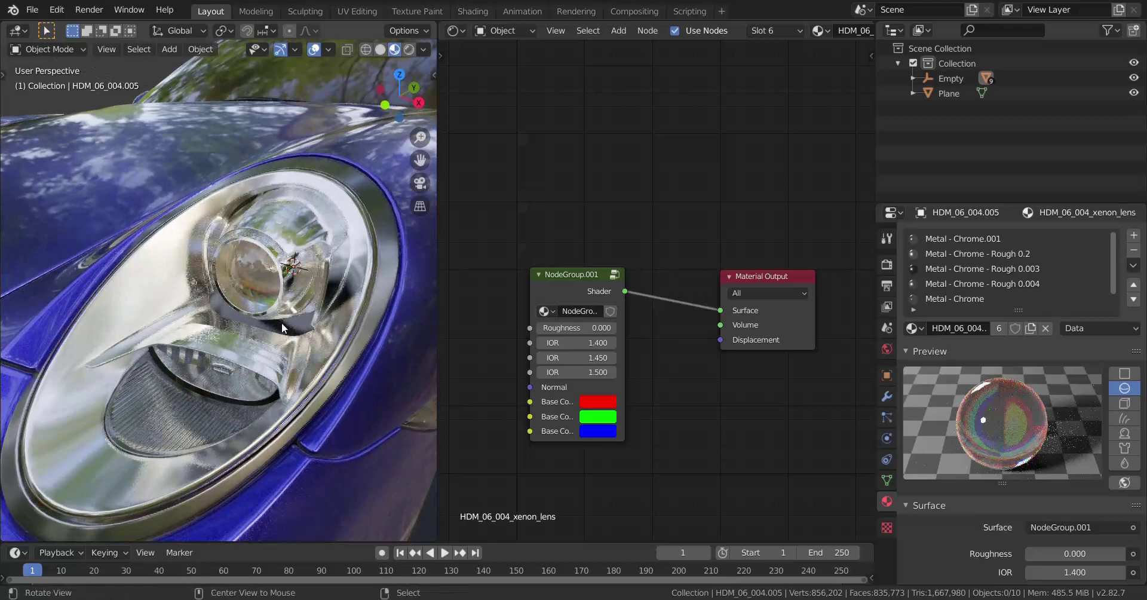
{"action": "key", "text": "alt+h"}
{"action": "left_click", "coordinate": [276, 266]}
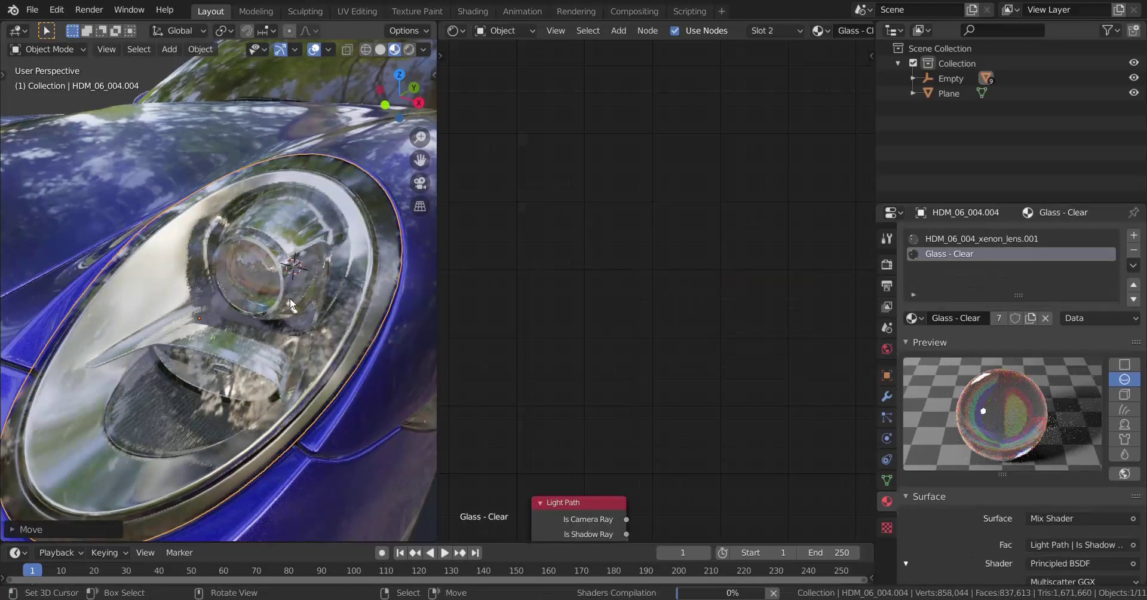
{"action": "key", "text": "g"}
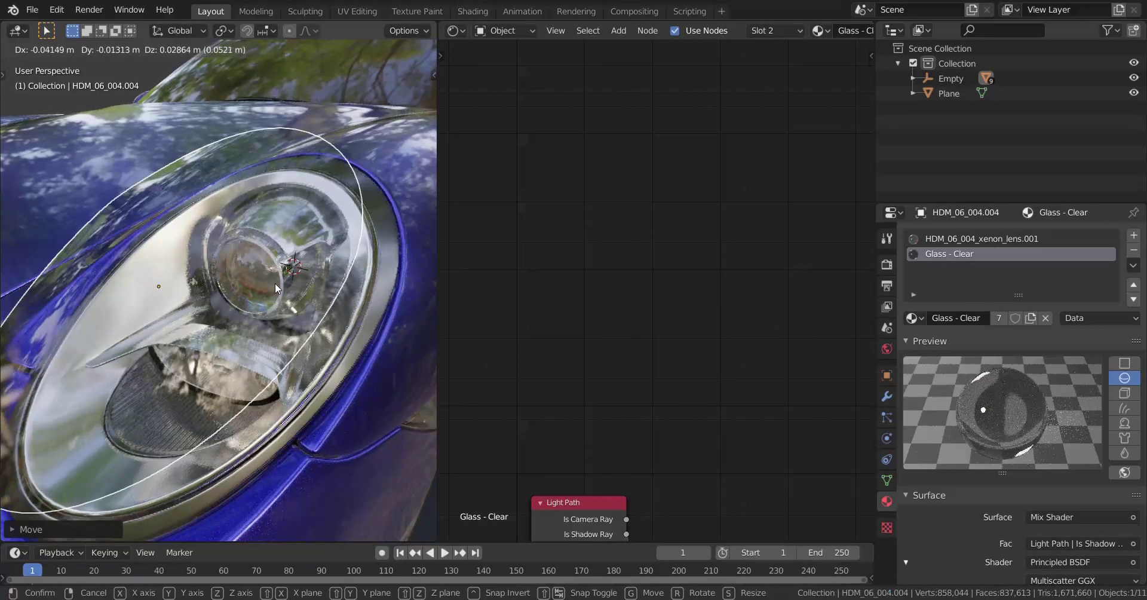
{"action": "right_click", "coordinate": [266, 284]}
Step: Examine the Glass - Clear material's nodes and move its Transparent BSDF clear of the Principled BSDF
{"action": "key", "text": "Home"}
{"action": "scroll", "coordinate": [729, 177], "scroll_direction": "up", "scroll_amount": 5}
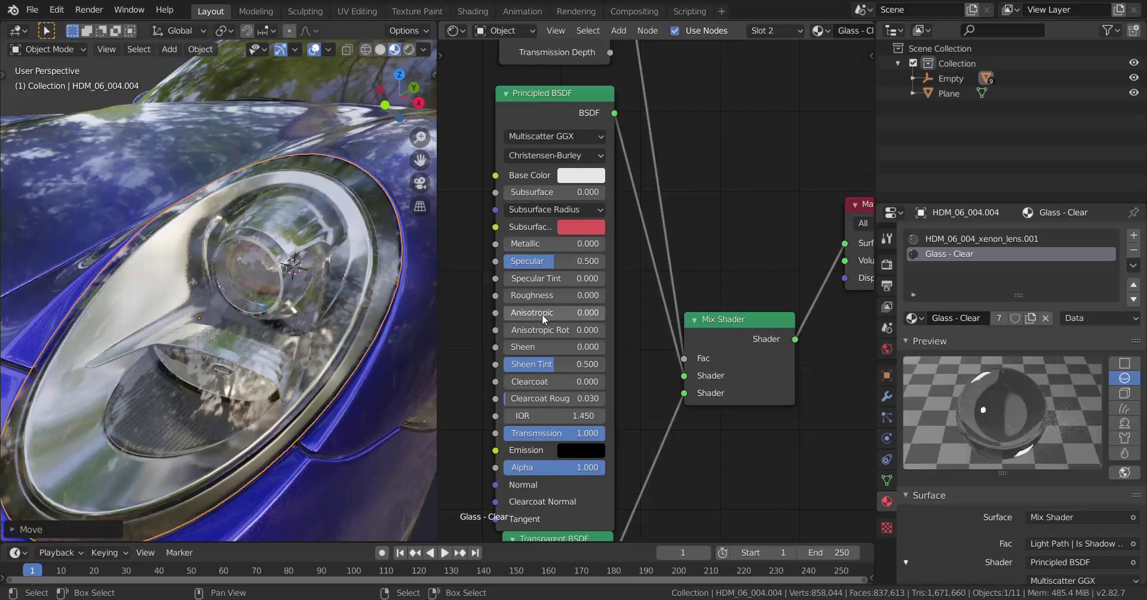
{"action": "scroll", "coordinate": [614, 427], "scroll_direction": "down", "scroll_amount": 1}
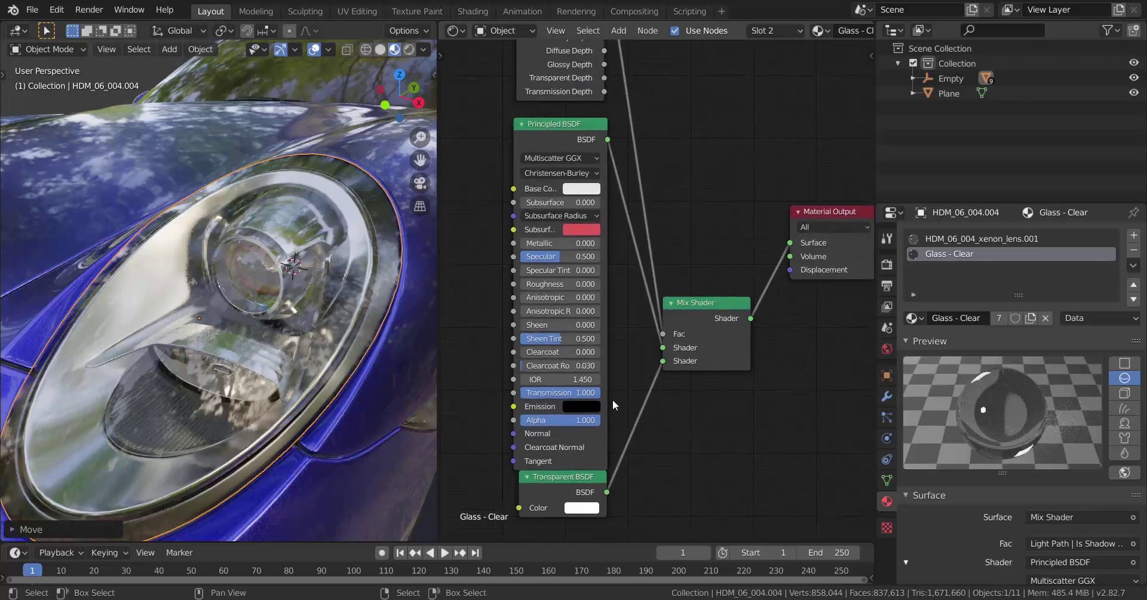
{"action": "left_click_drag", "start_coordinate": [575, 491], "coordinate": [575, 511]}
{"action": "scroll", "coordinate": [665, 287], "scroll_direction": "down", "scroll_amount": 3}
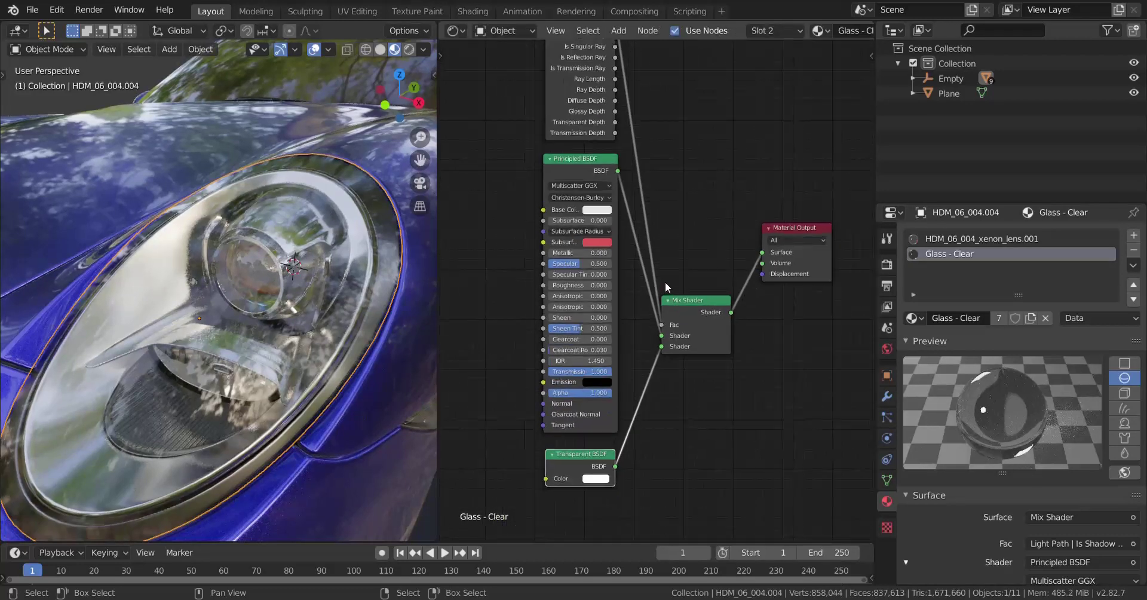
{"action": "middle_click_drag", "start_coordinate": [666, 286], "coordinate": [648, 354]}
{"action": "scroll", "coordinate": [649, 371], "scroll_direction": "up", "scroll_amount": 3}
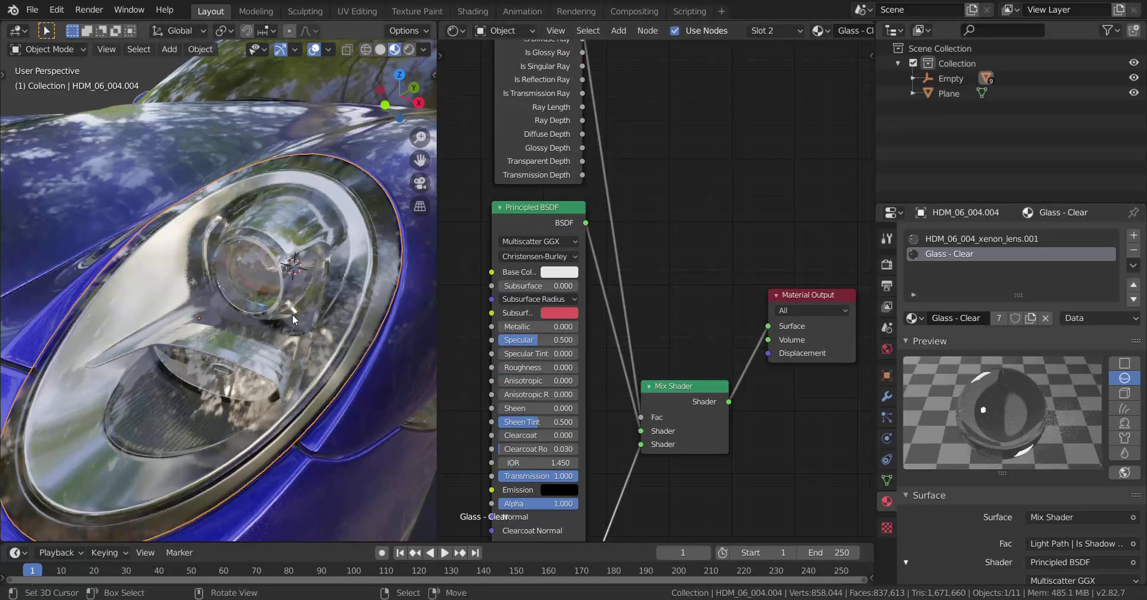
Step: Take the glass cover out of the scene view and select the headlight housing with the HDM_06_004_xenon_lens material
{"action": "key", "text": "Delete"}
{"action": "left_click", "coordinate": [262, 282]}
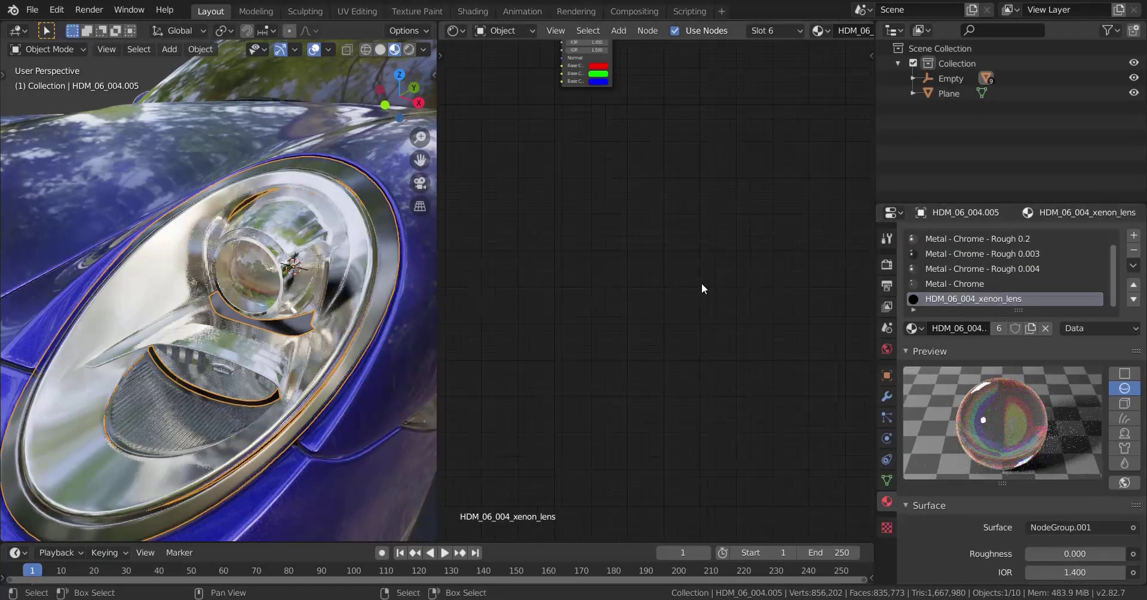
{"action": "key", "text": "Home"}
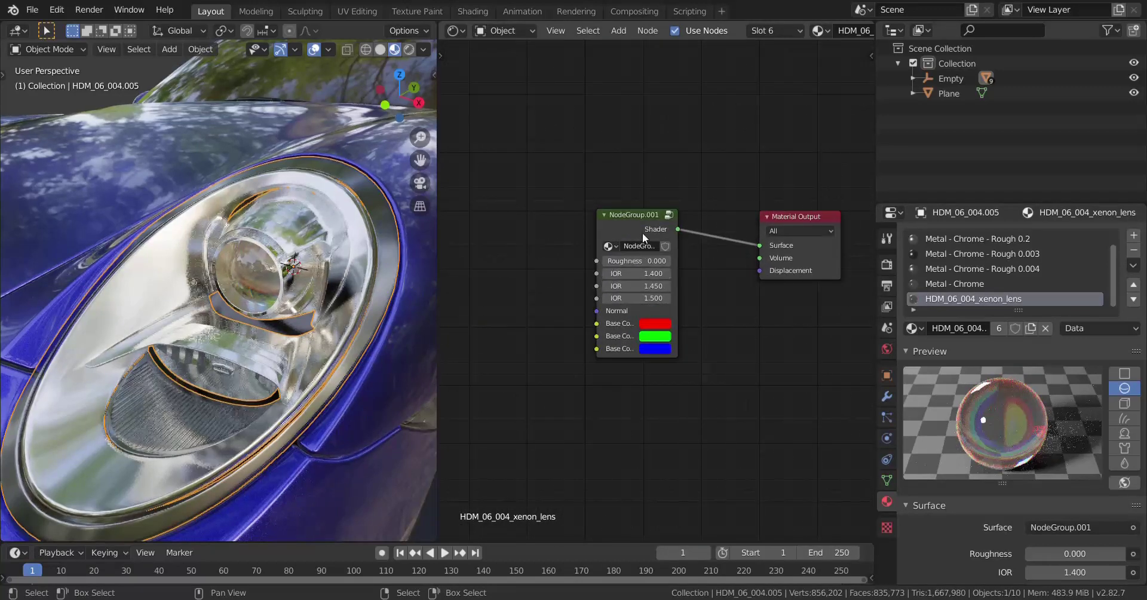
Step: Move the node group away from the Material Output and insert a Mix Shader on the link between them
{"action": "left_click_drag", "start_coordinate": [642, 237], "coordinate": [555, 249]}
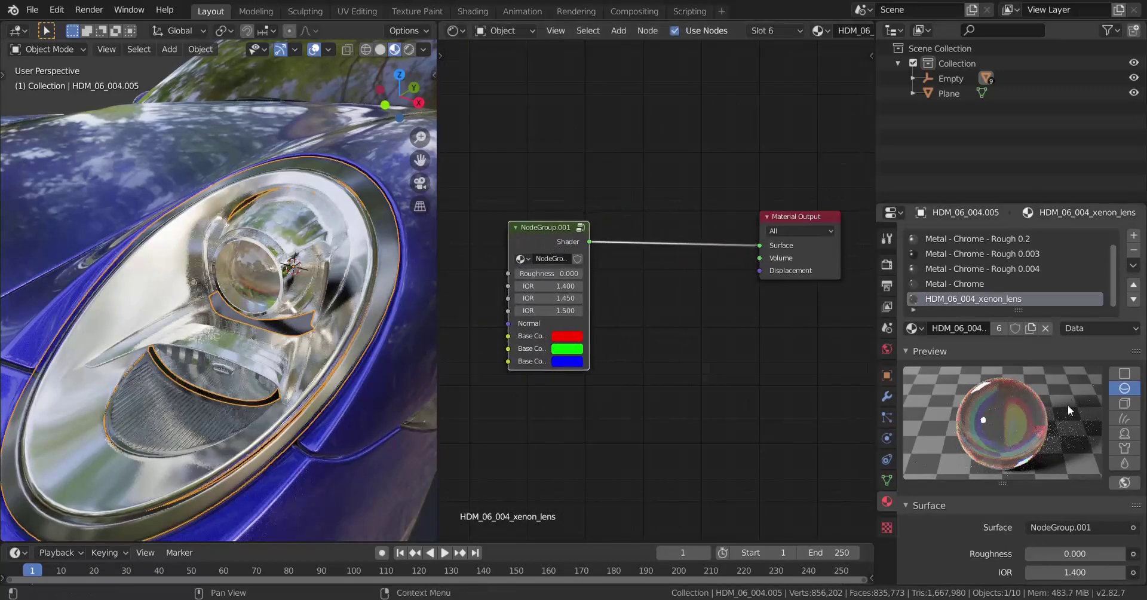
{"action": "scroll", "coordinate": [713, 357], "scroll_direction": "down", "scroll_amount": 3}
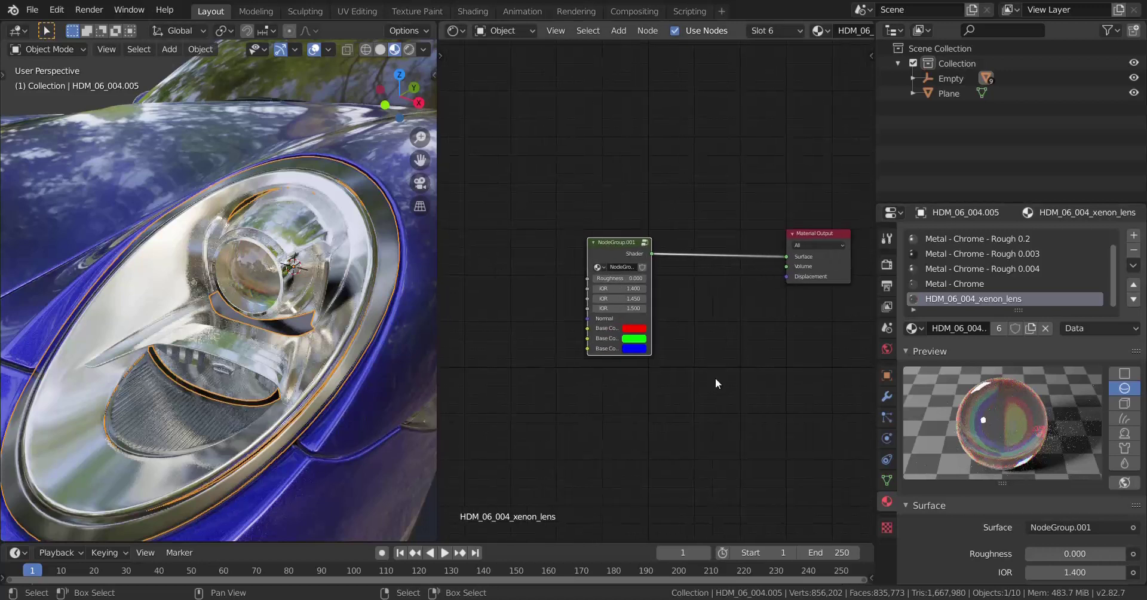
{"action": "left_click_drag", "start_coordinate": [647, 242], "coordinate": [534, 239]}
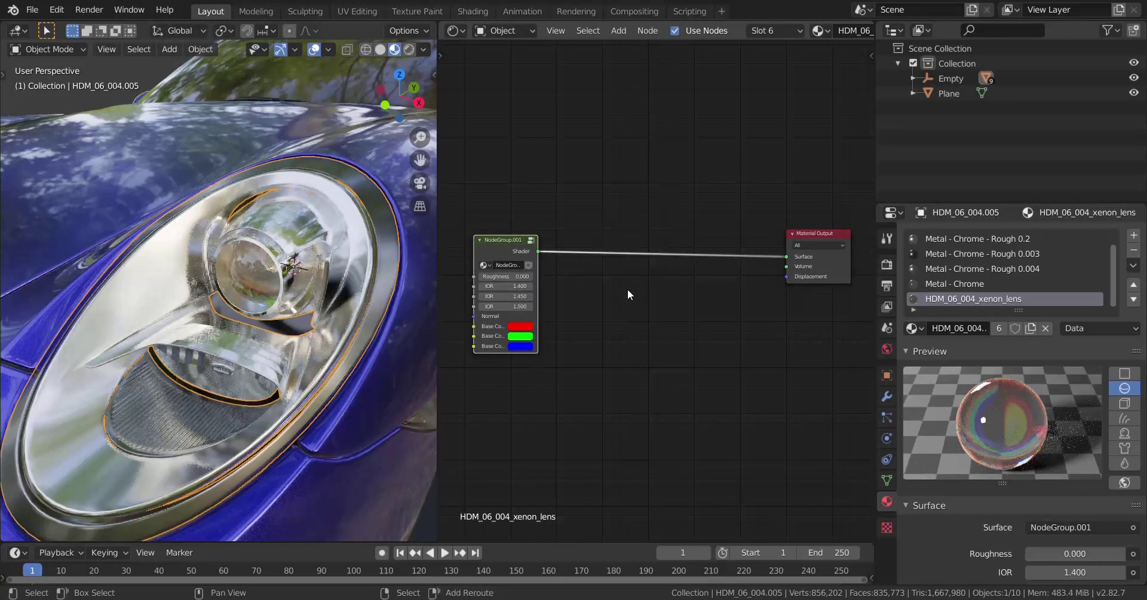
{"action": "key", "text": "shift+a"}
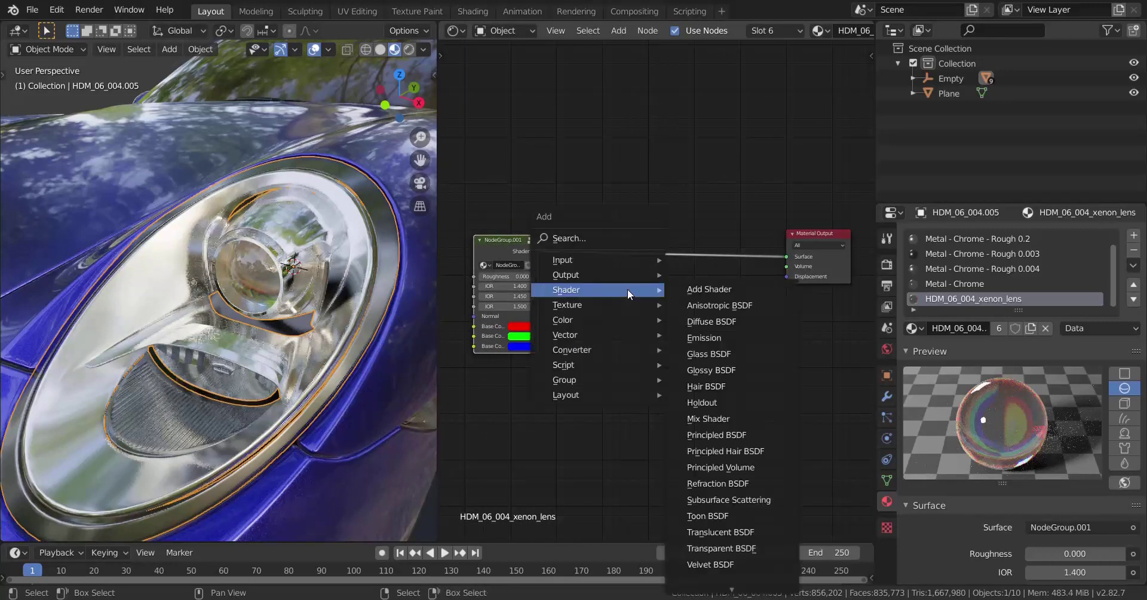
{"action": "left_click", "coordinate": [708, 418]}
{"action": "left_click", "coordinate": [714, 215]}
Step: Add a Transparent BSDF node below the node group
{"action": "key", "text": "shift+a"}
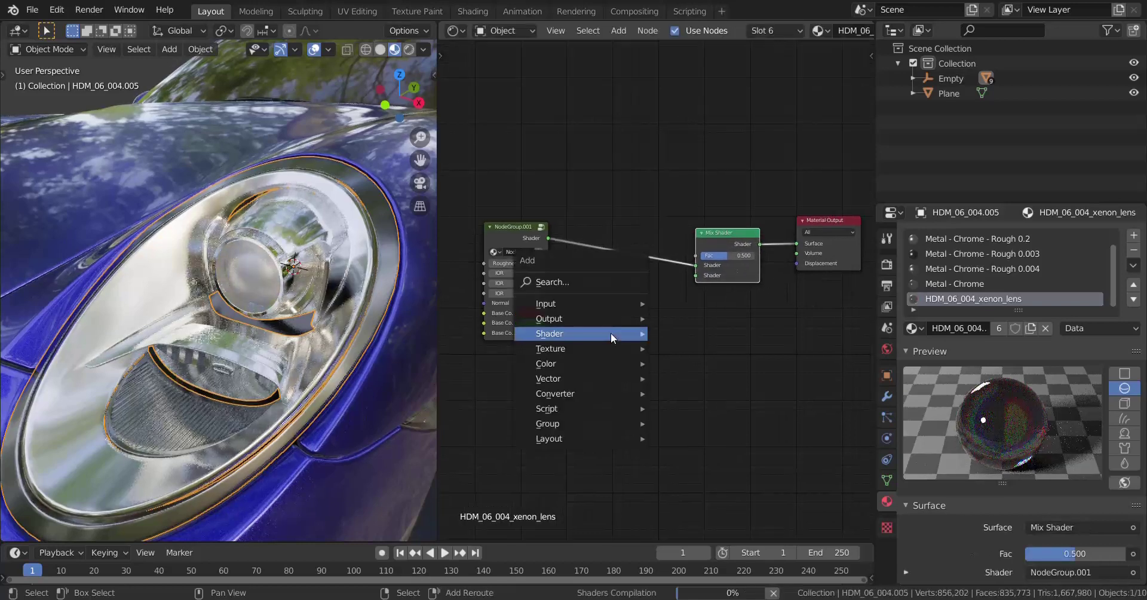
{"action": "mouse_move", "coordinate": [611, 333]}
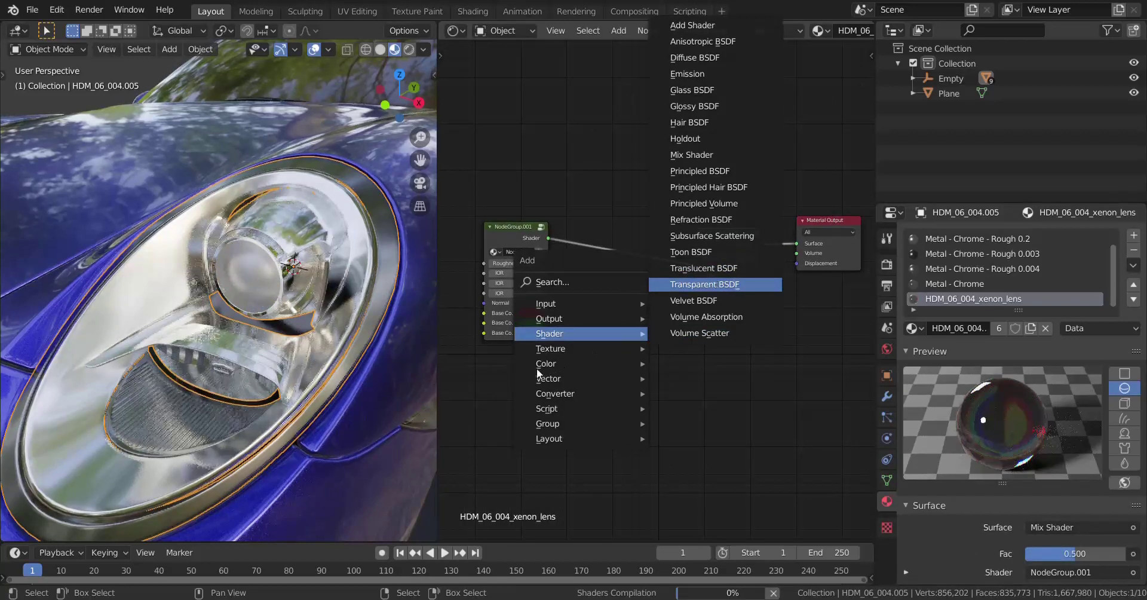
{"action": "left_click", "coordinate": [712, 284]}
{"action": "left_click", "coordinate": [494, 369]}
{"action": "middle_click_drag", "start_coordinate": [565, 288], "coordinate": [585, 362]}
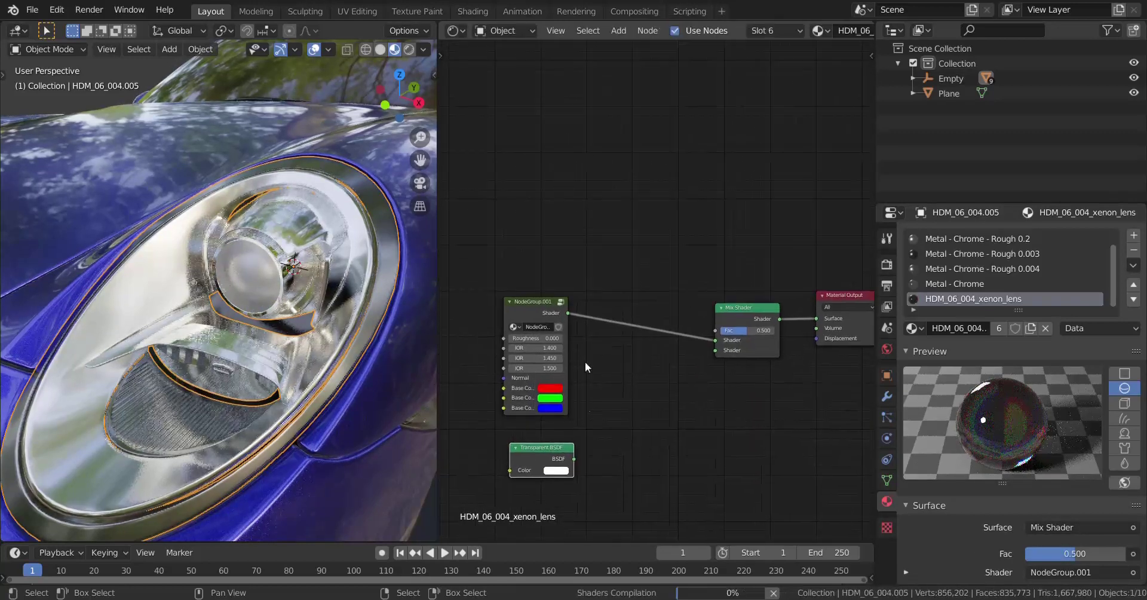
Step: Add a Light Path node above the node group
{"action": "key", "text": "shift+a"}
{"action": "mouse_move", "coordinate": [574, 178]}
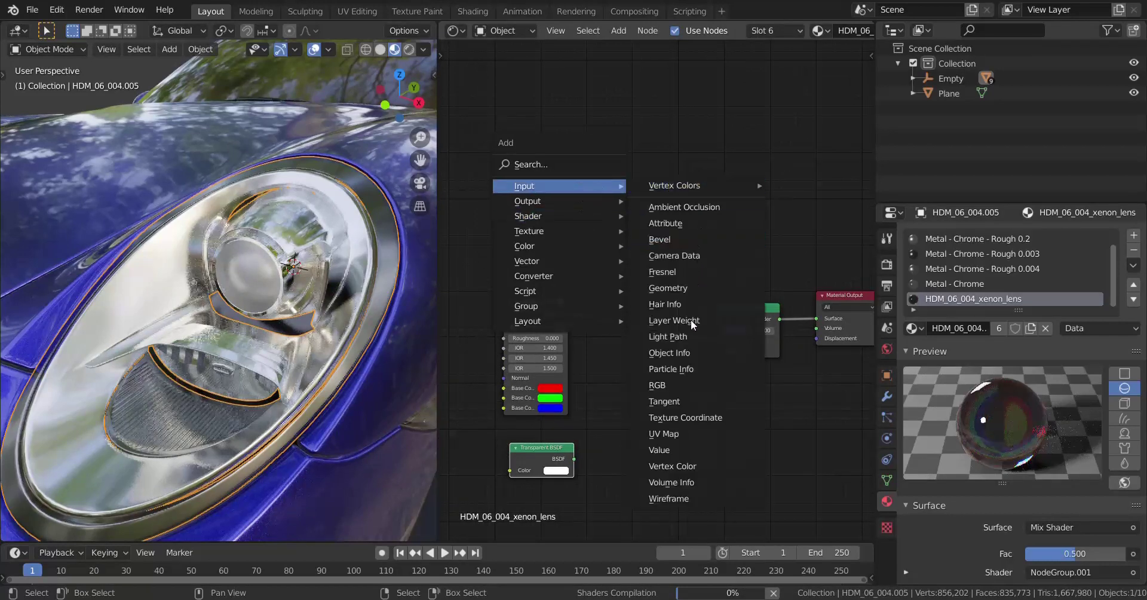
{"action": "left_click", "coordinate": [681, 337]}
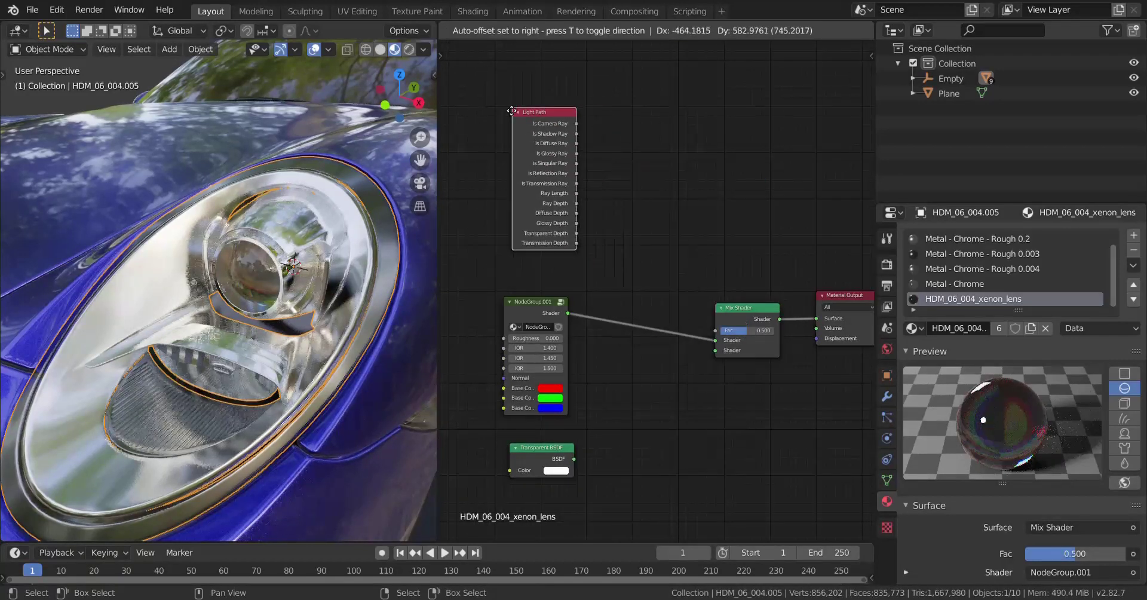
{"action": "left_click", "coordinate": [532, 126]}
{"action": "scroll", "coordinate": [541, 134], "scroll_direction": "up", "scroll_amount": 1}
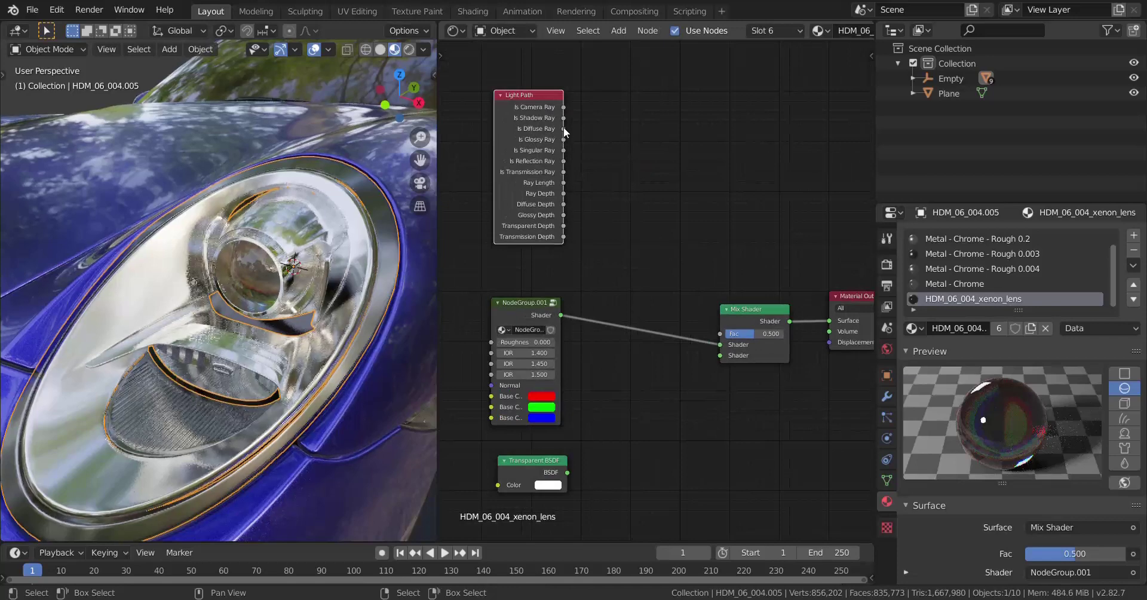
Step: Connect Light Path's Is Shadow Ray to the Mix Shader's Fac and the Transparent BSDF to its second Shader input, and check the lens
{"action": "left_click_drag", "start_coordinate": [563, 117], "coordinate": [723, 335]}
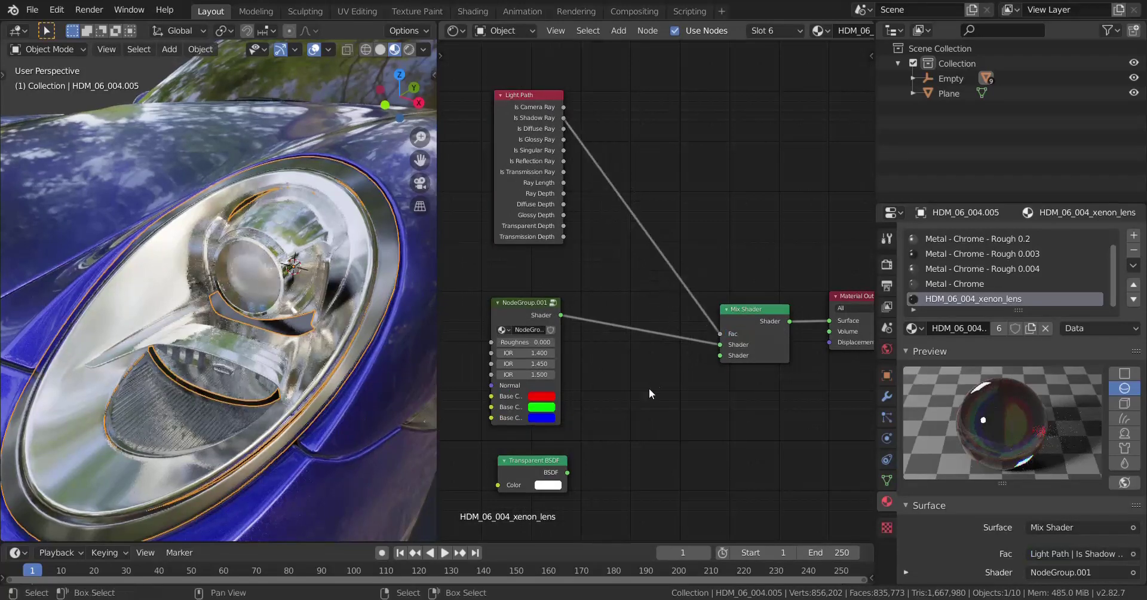
{"action": "left_click_drag", "start_coordinate": [567, 472], "coordinate": [729, 355]}
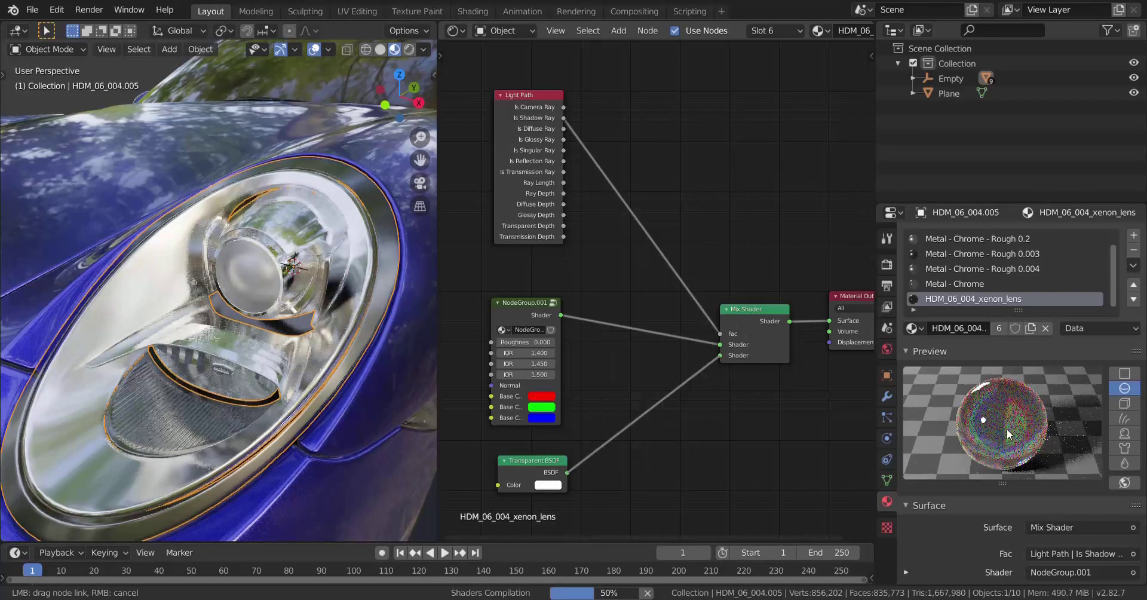
{"action": "scroll", "coordinate": [712, 393], "scroll_direction": "down", "scroll_amount": 2}
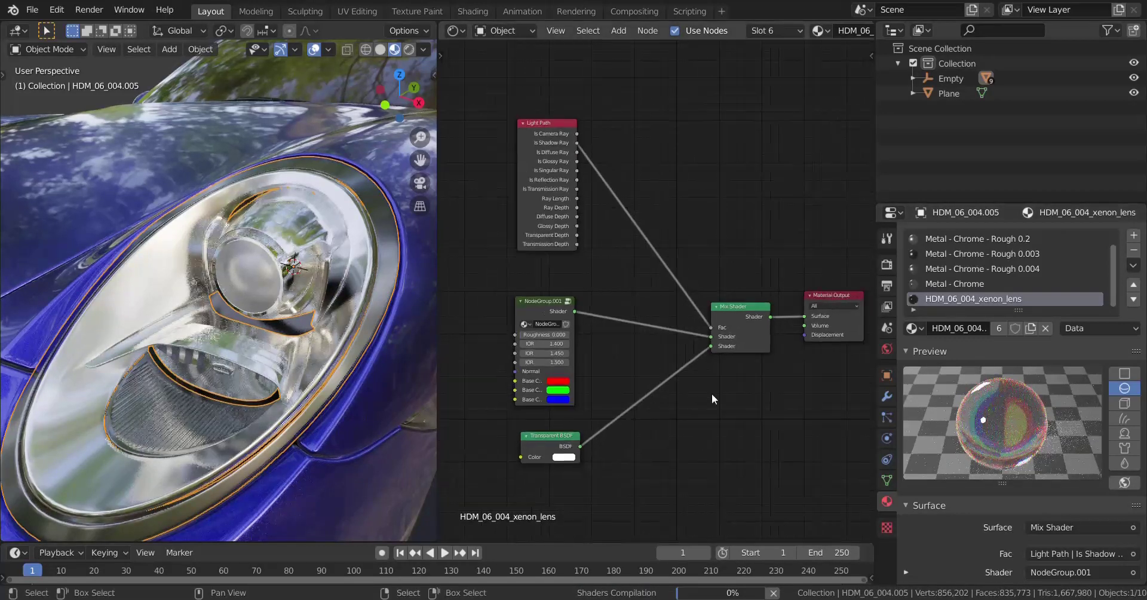
{"action": "scroll", "coordinate": [687, 388], "scroll_direction": "up", "scroll_amount": 1}
{"action": "middle_click_drag", "start_coordinate": [287, 347], "coordinate": [266, 345]}
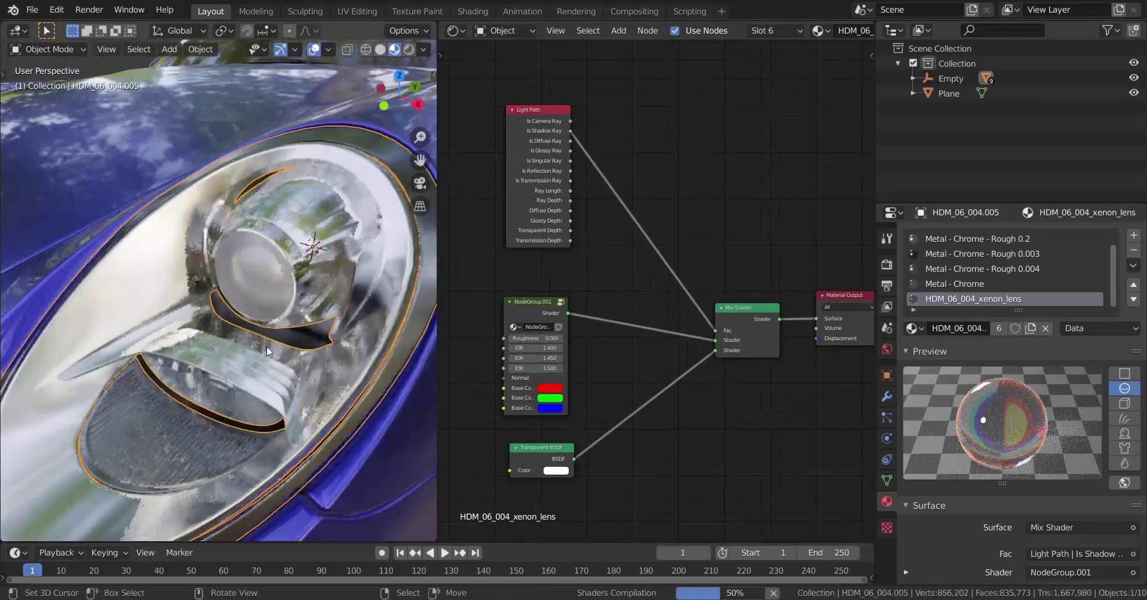
{"action": "scroll", "coordinate": [305, 304], "scroll_direction": "up", "scroll_amount": 1}
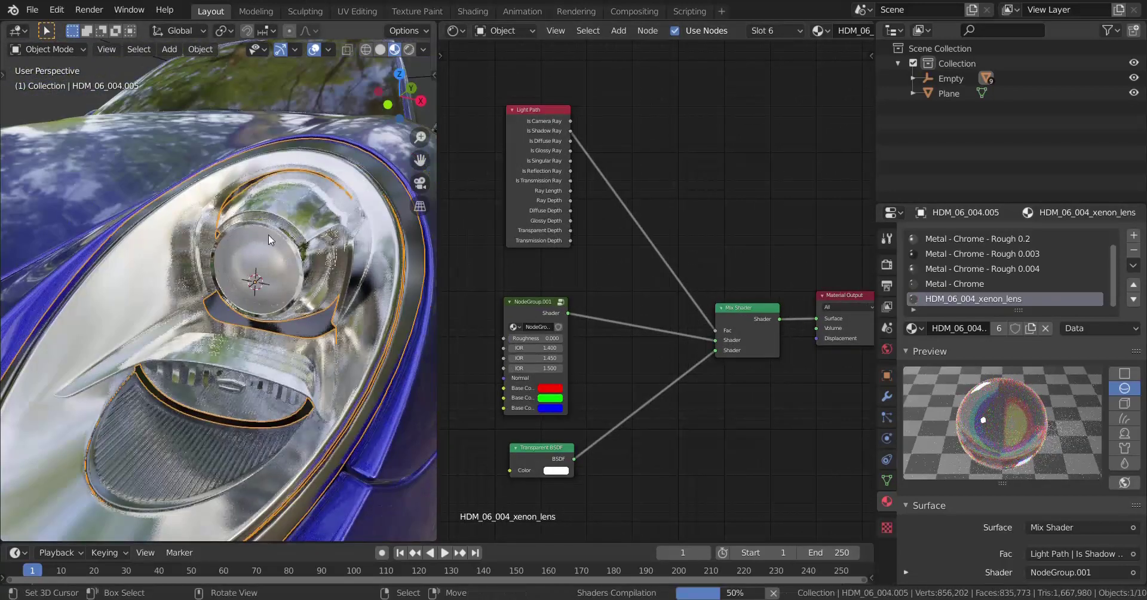
{"action": "mouse_move", "coordinate": [231, 303]}
{"action": "middle_mouse_down"}
{"action": "mouse_move", "coordinate": [218, 324]}
{"action": "mouse_move", "coordinate": [241, 314]}
{"action": "middle_mouse_up"}
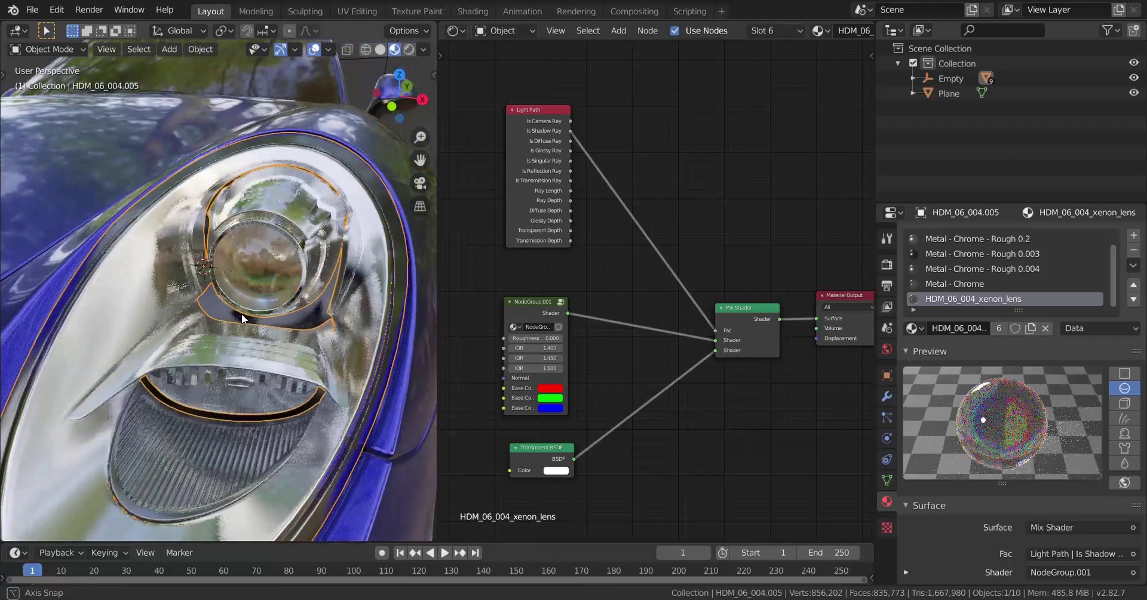
{"action": "scroll", "coordinate": [254, 298], "scroll_direction": "down", "scroll_amount": 2}
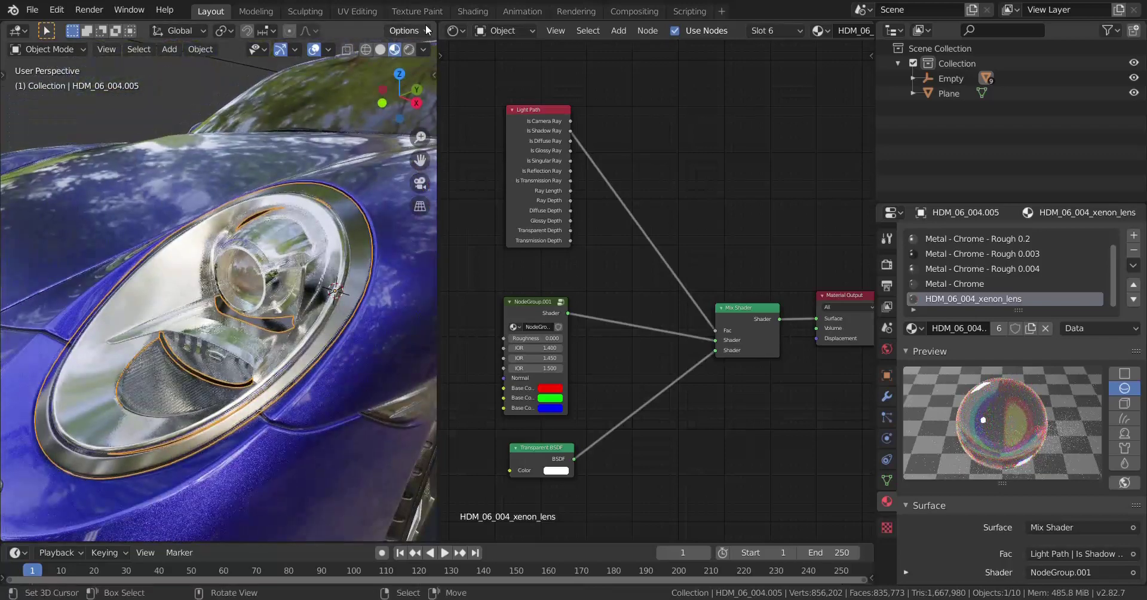